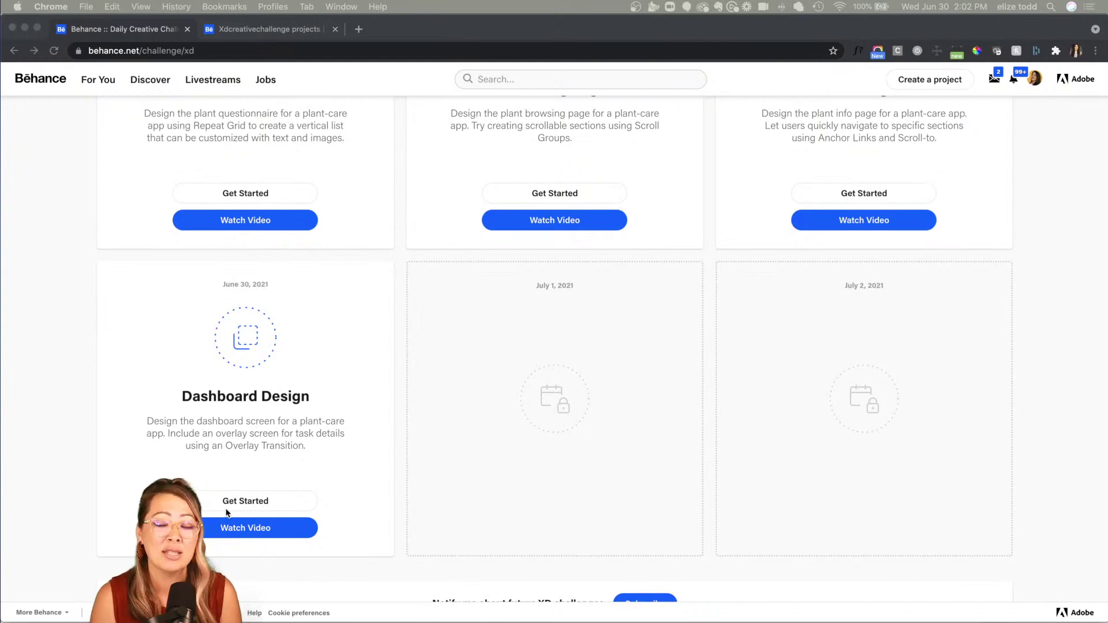
- Review the Creative Challenge overview page, and switch to Discord to view the Adobe XD server's ask-a-question channel
scroll(227, 512, "up", 20)
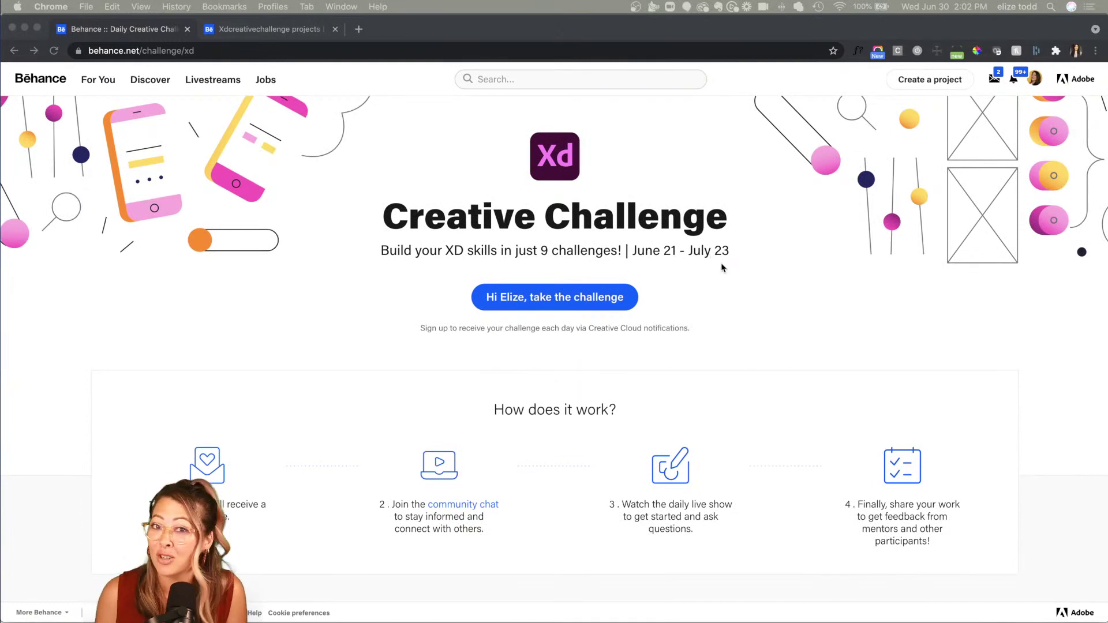
scroll(721, 262, "down", 1)
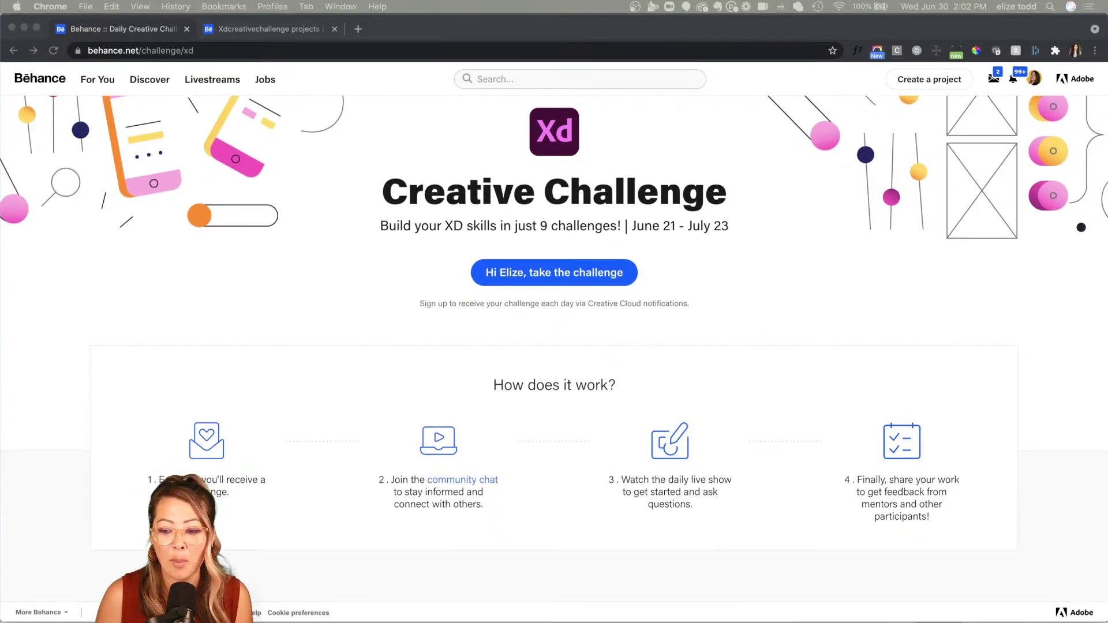
key("super+Tab")
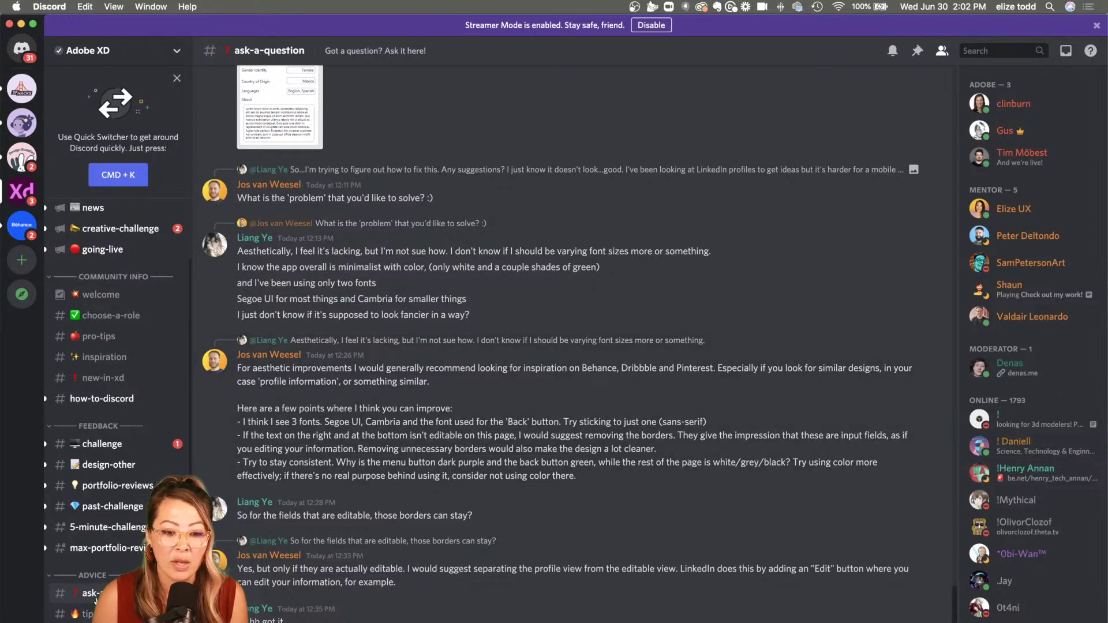
scroll(110, 537, "down", 4)
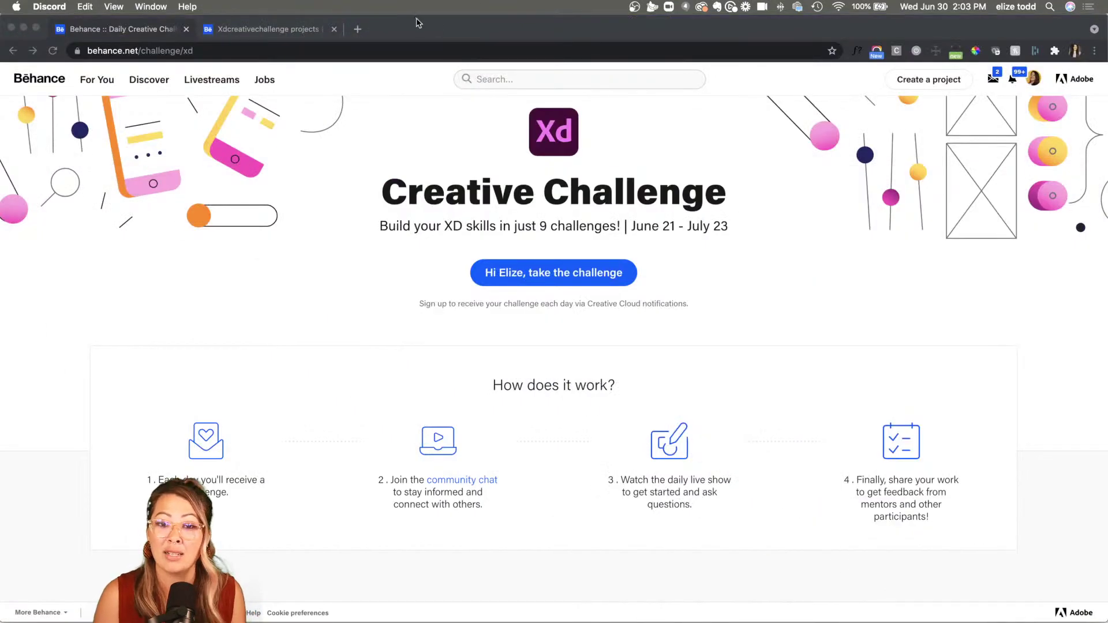
- Switch back to Chrome and open the Info. Page project from the xdcreativechallenge search results
left_click(417, 23)
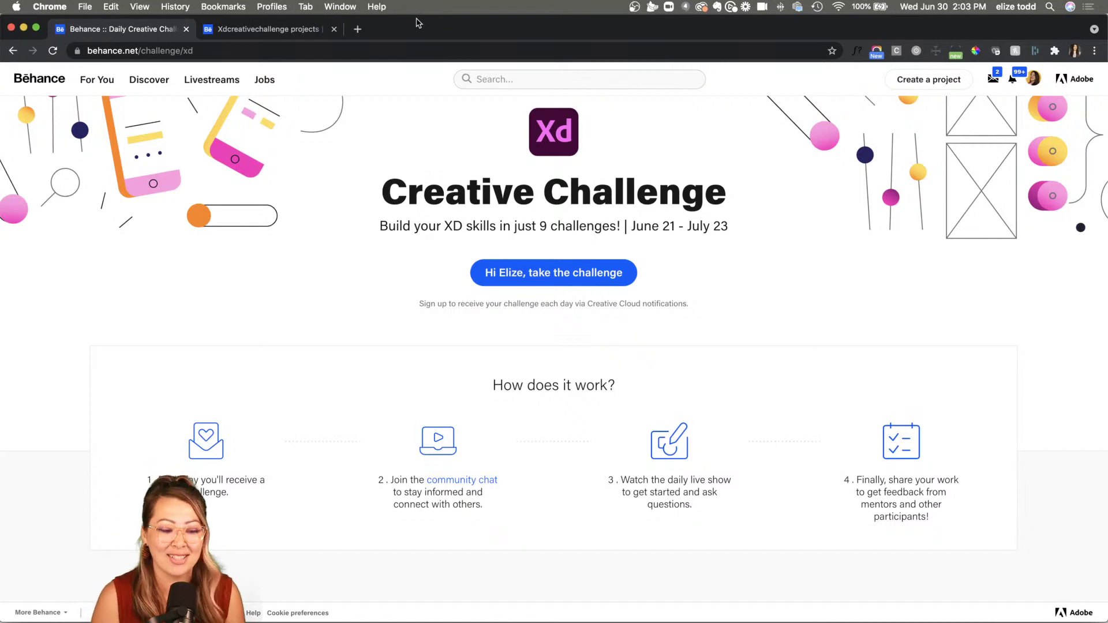
left_click(260, 30)
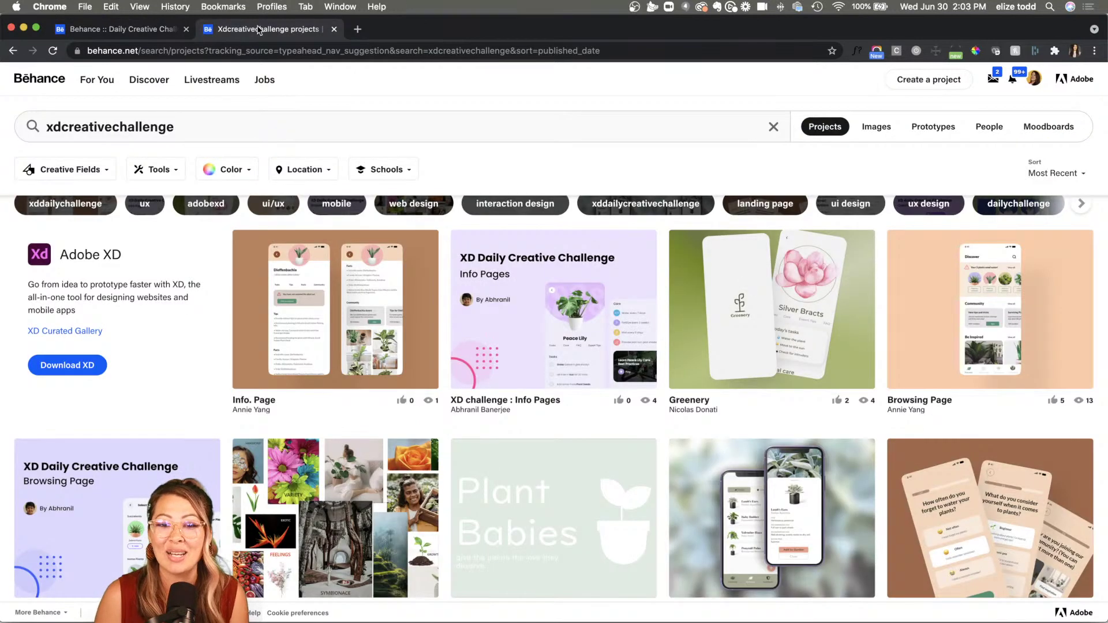
left_click(376, 310)
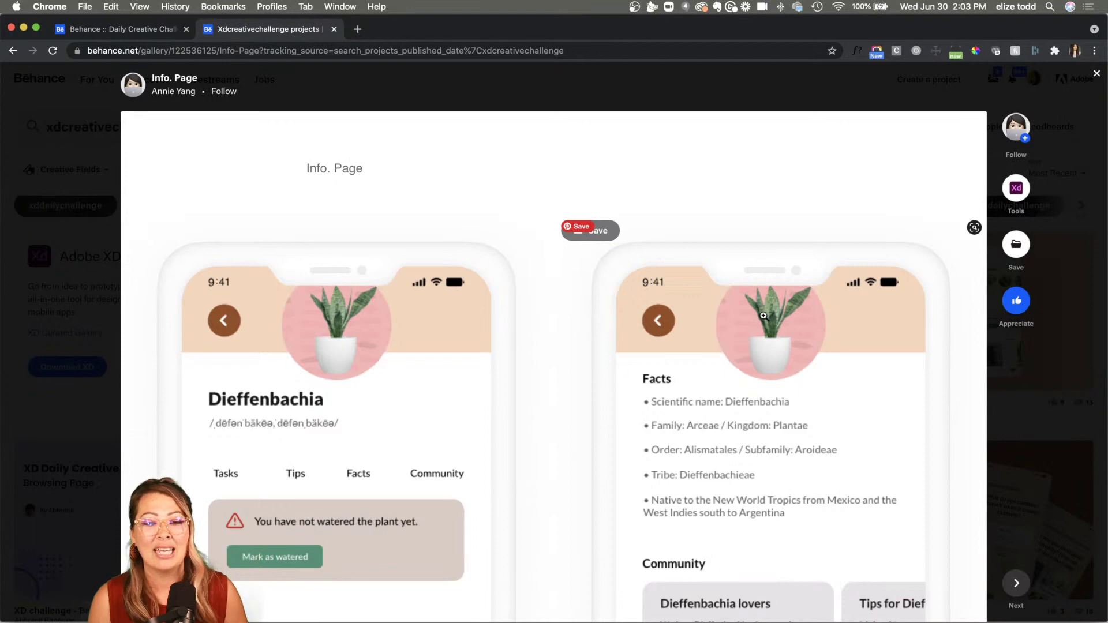
- Examine the Dieffenbachia screens in the Info. Page project, from the task and tips sections down to the prototype video
scroll(545, 378, "down", 3)
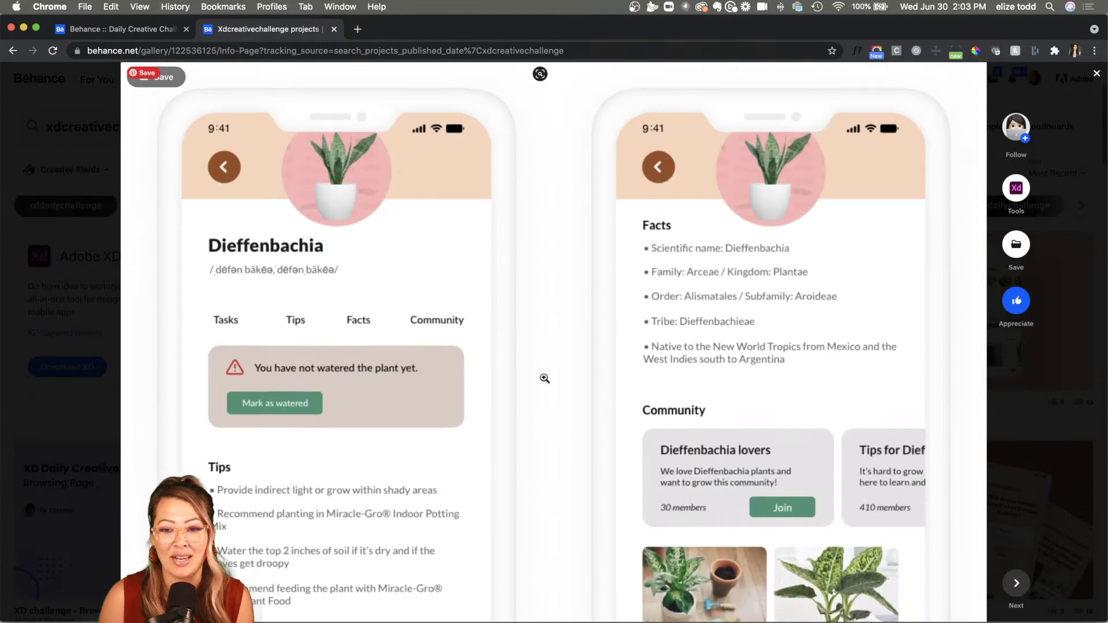
scroll(544, 378, "down", 3)
scroll(544, 378, "up", 2)
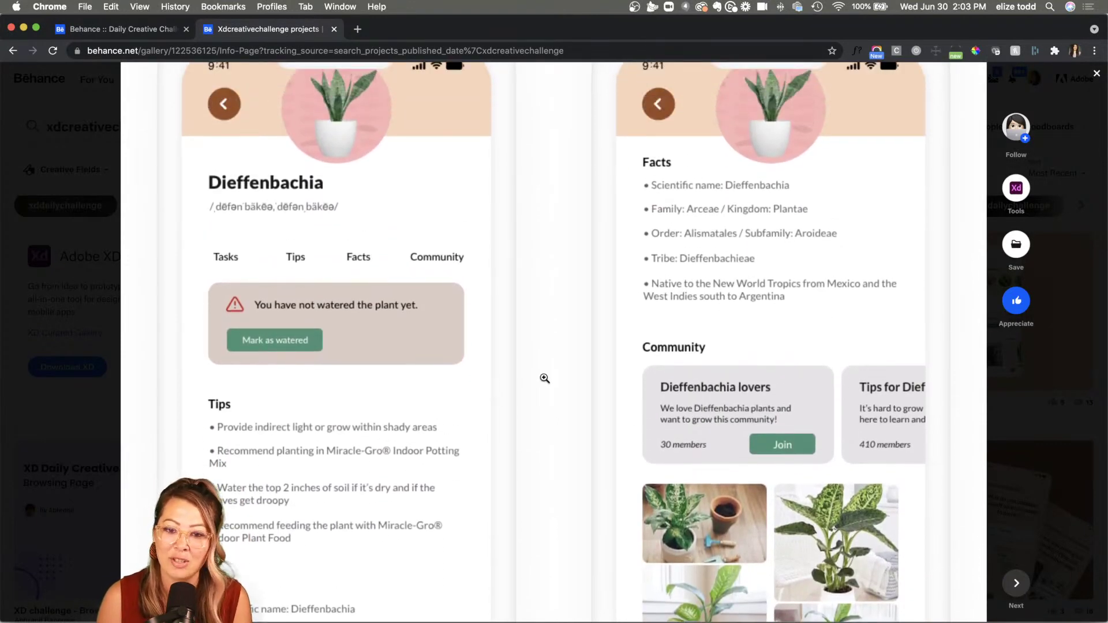
scroll(544, 378, "up", 1)
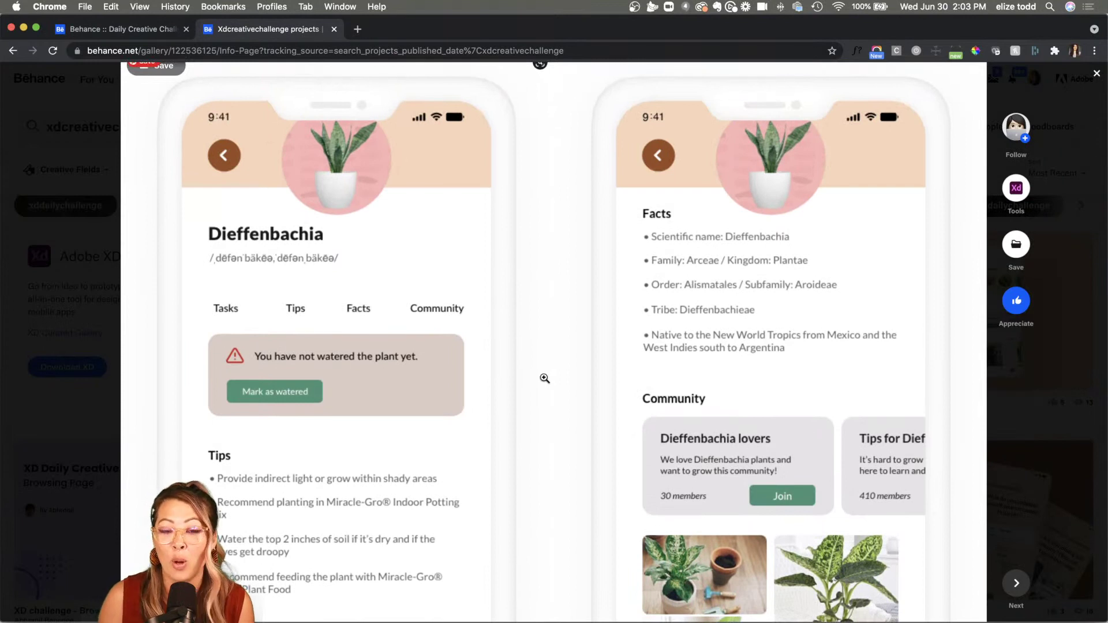
scroll(544, 378, "down", 1)
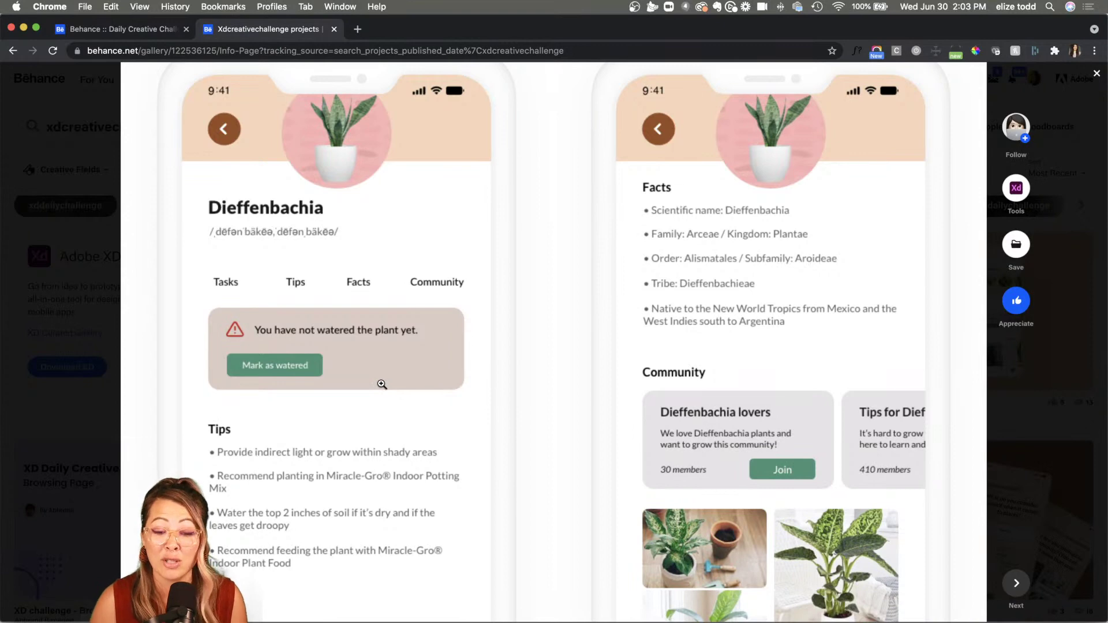
scroll(381, 384, "down", 1)
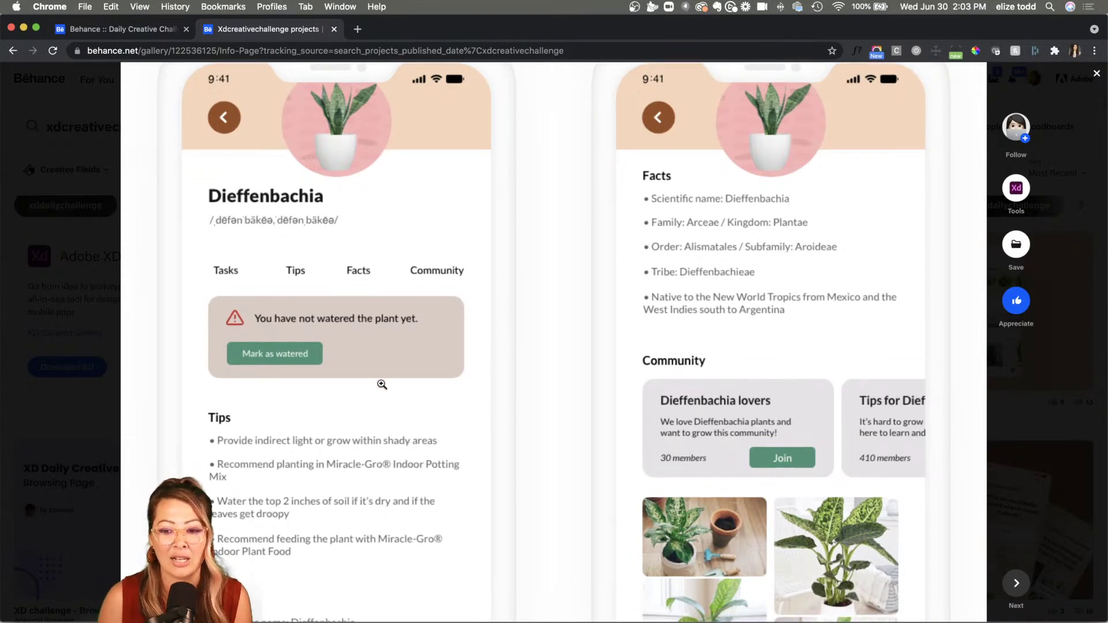
scroll(381, 384, "down", 10)
scroll(382, 384, "down", 20)
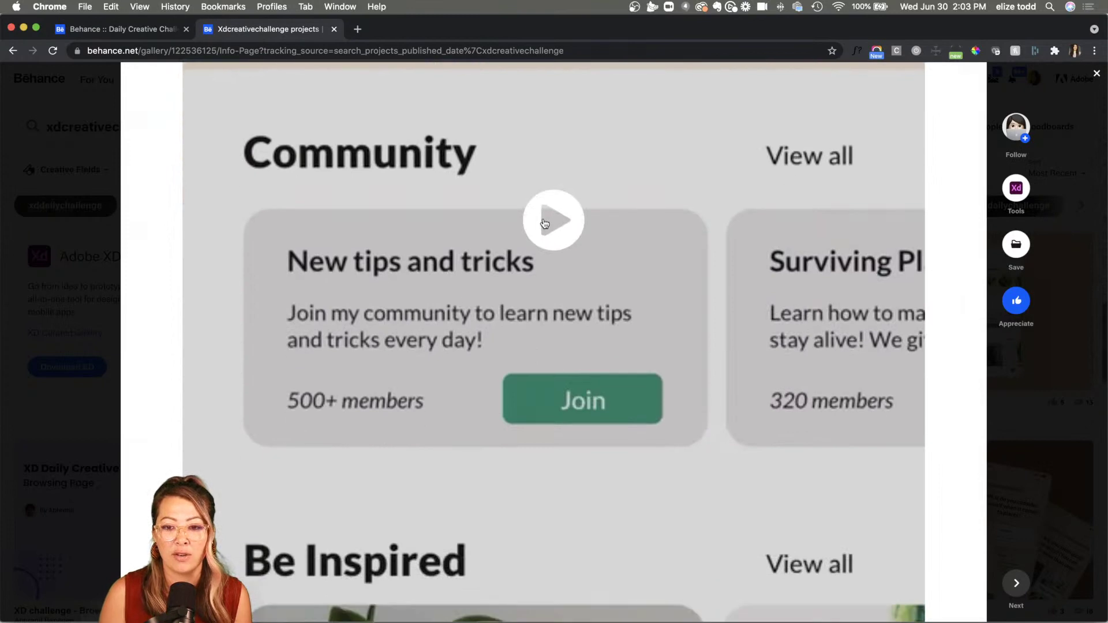
- Watch the Info. Page prototype video in full screen and return to the search results
left_click(544, 223)
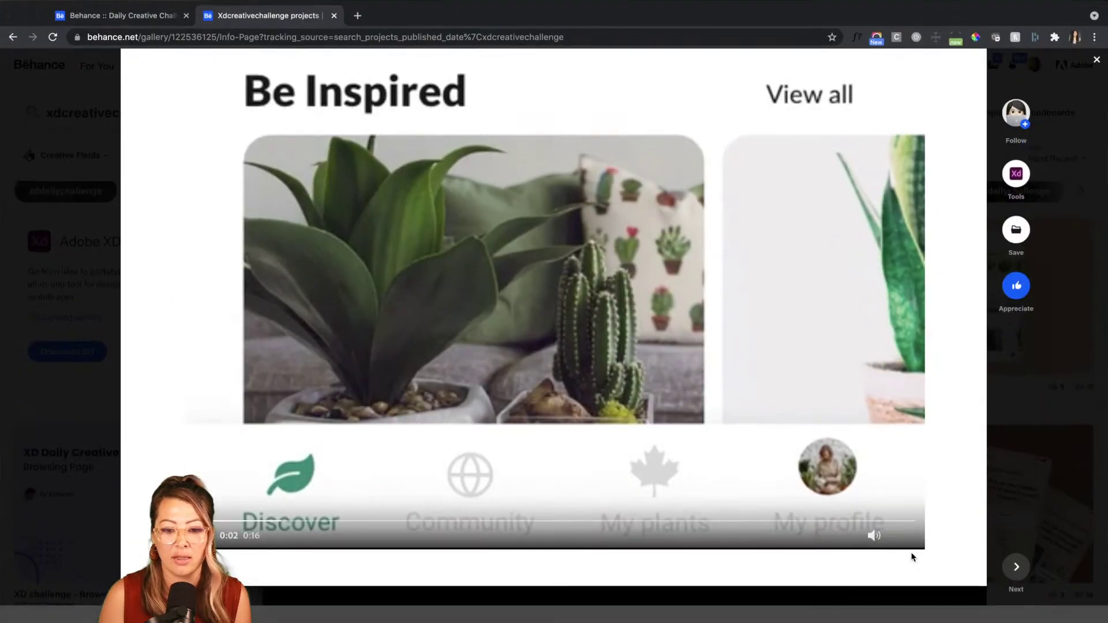
left_click(910, 554)
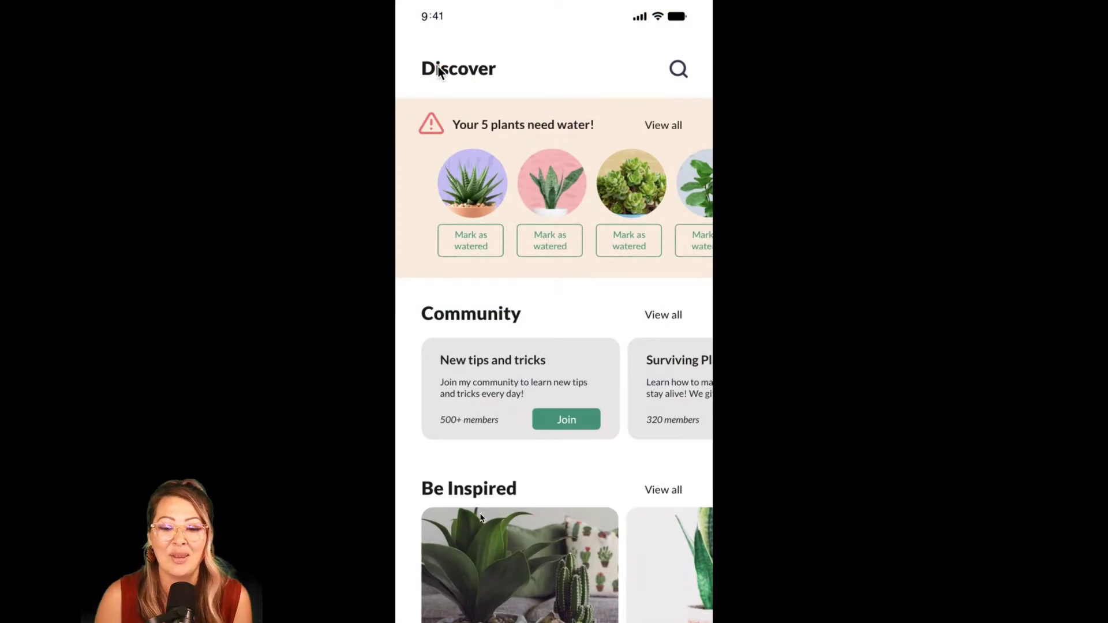
key("Escape")
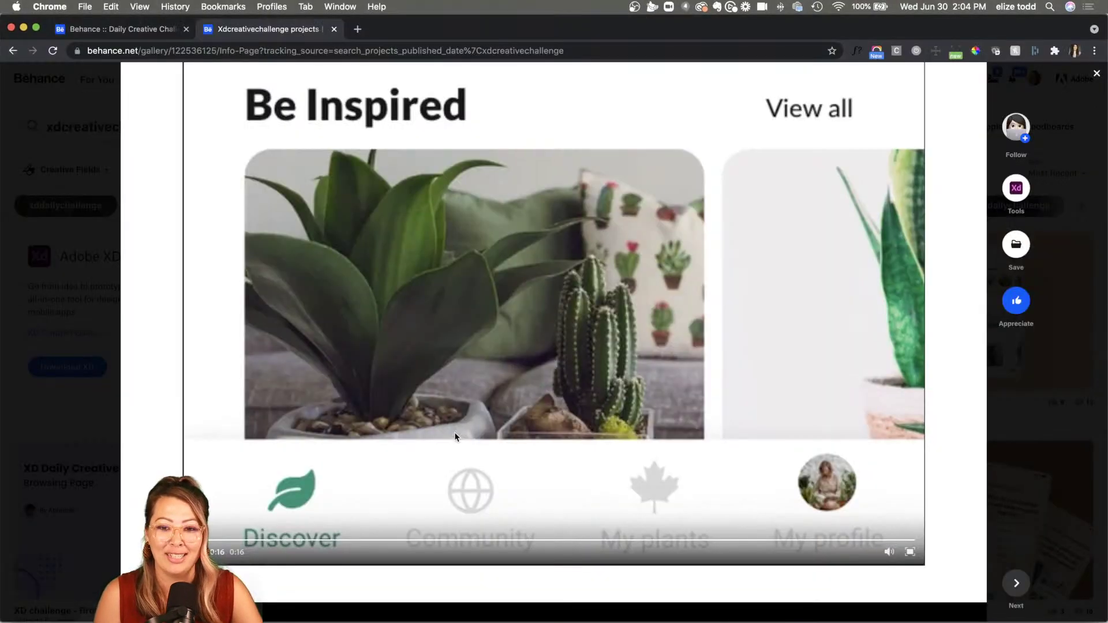
scroll(455, 437, "up", 10)
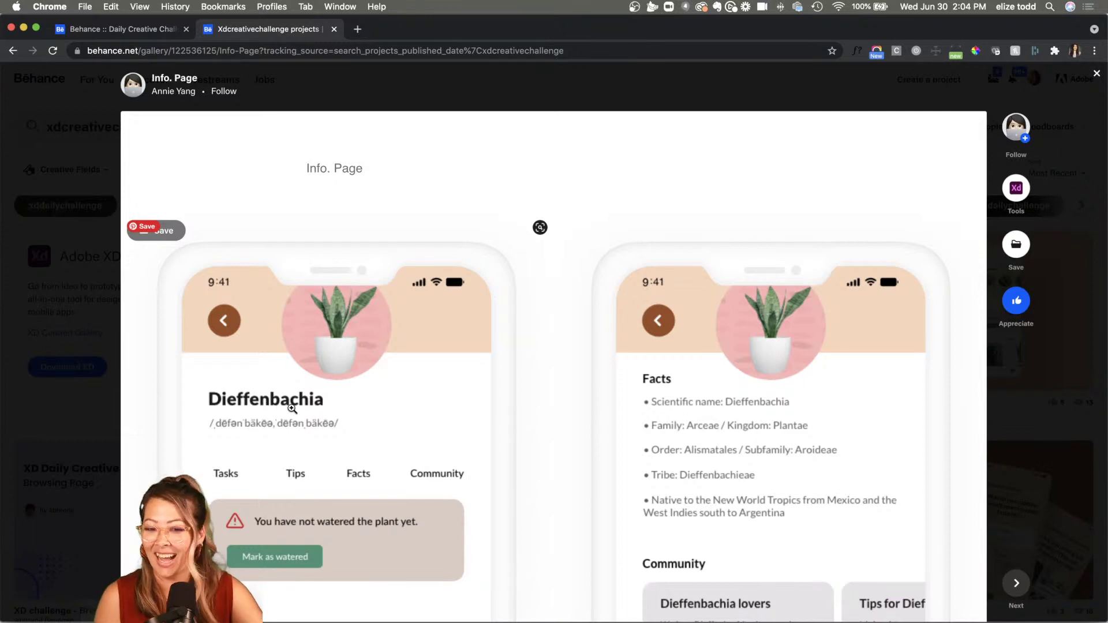
left_click(81, 401)
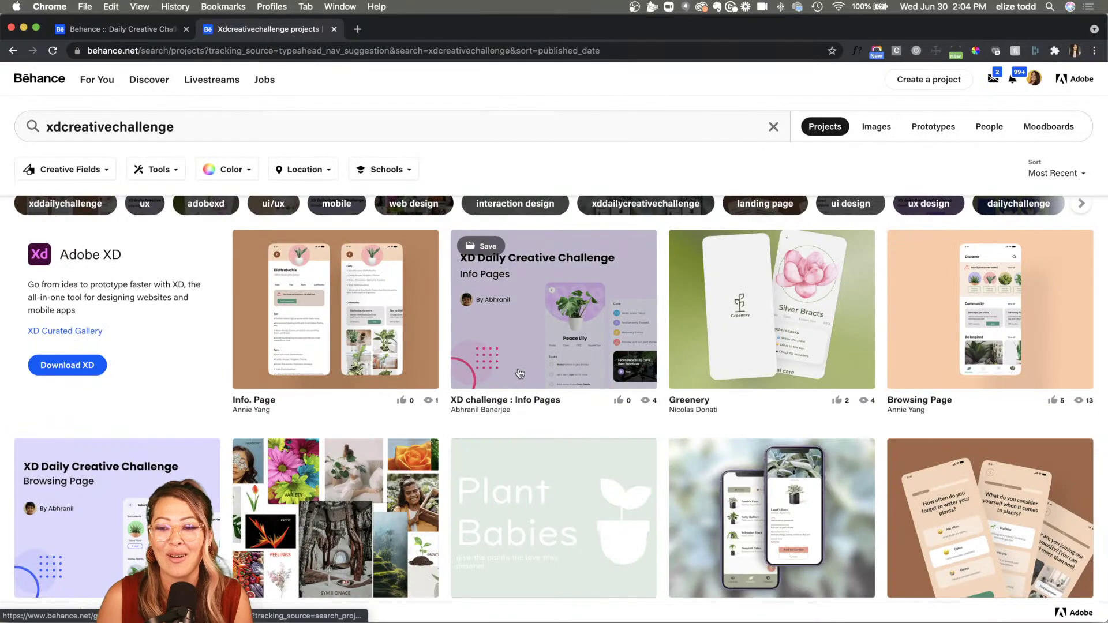
- Open the XD challenge : Info Pages project and examine its Peace Lily screens down to the prototype video
left_click(472, 341)
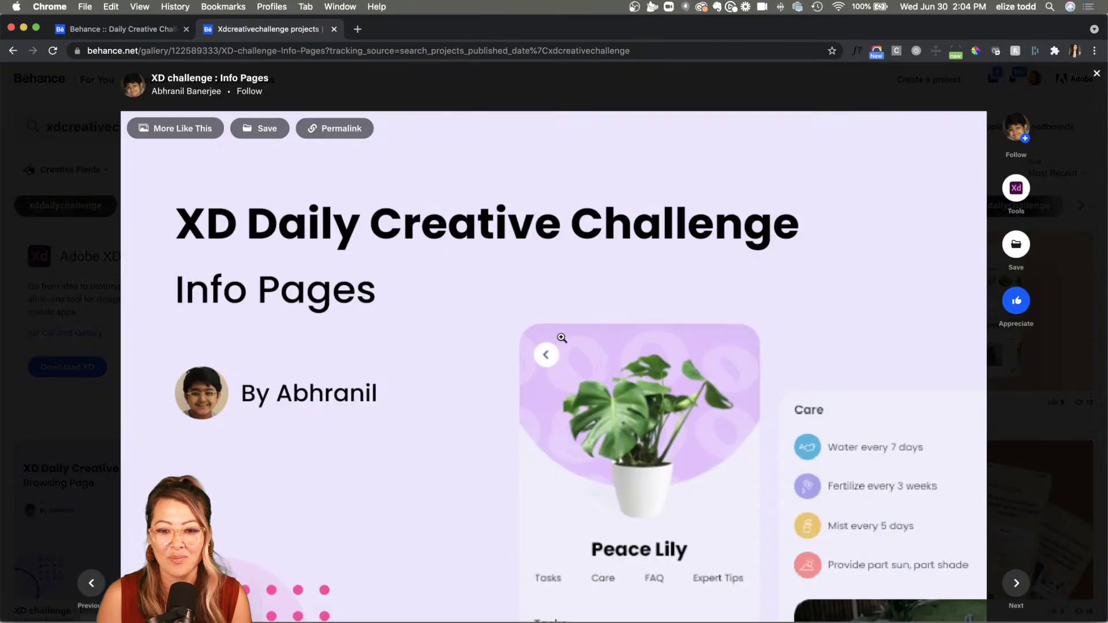
scroll(473, 382, "down", 10)
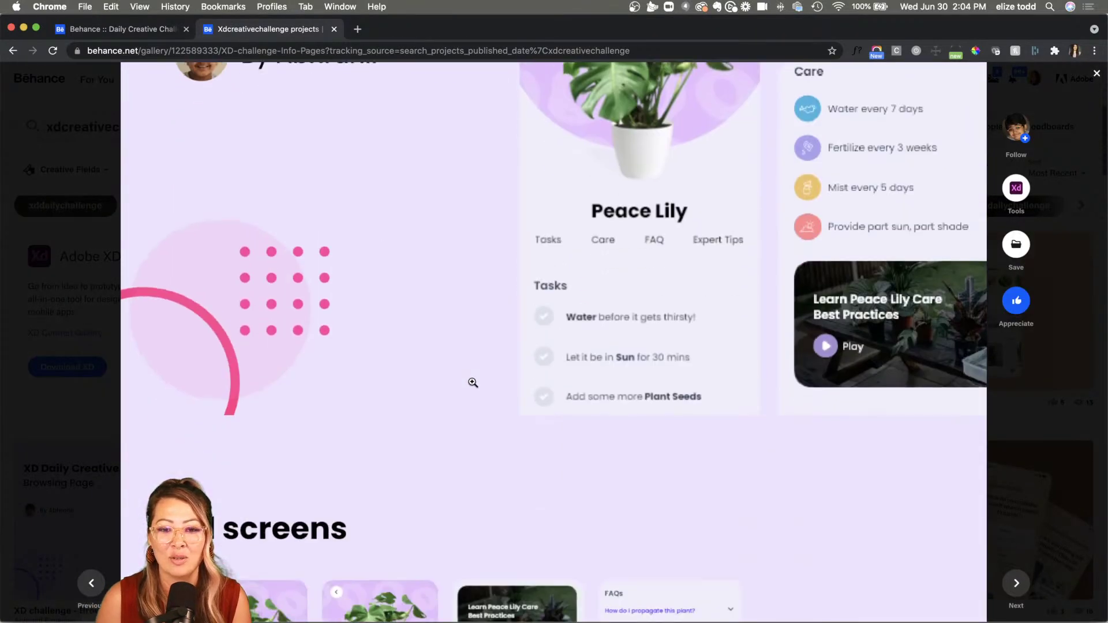
scroll(473, 383, "down", 3)
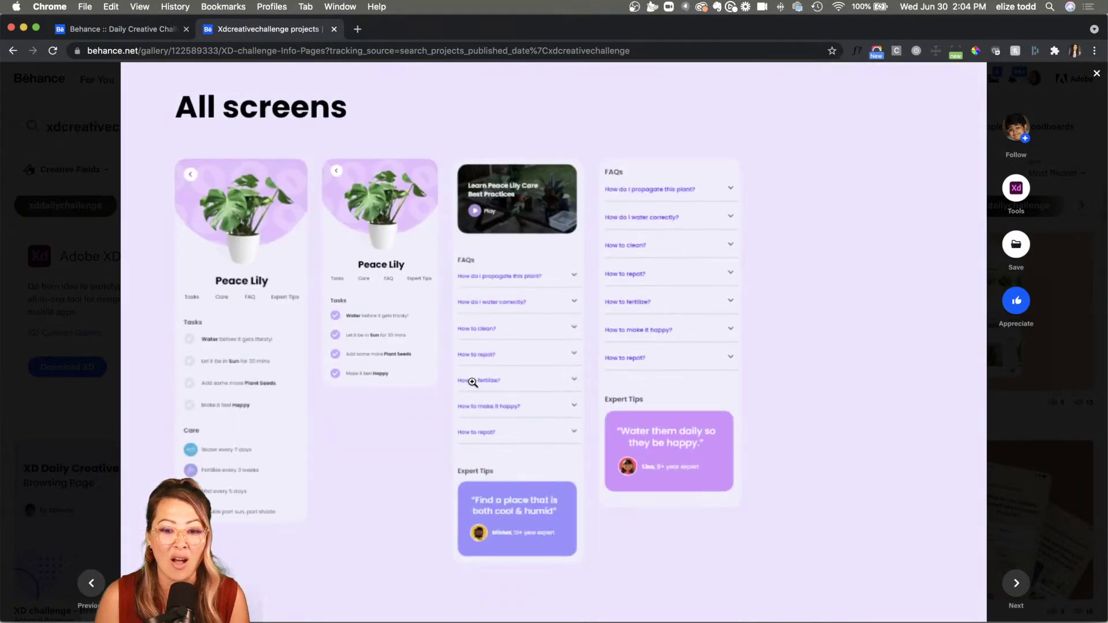
scroll(472, 382, "down", 20)
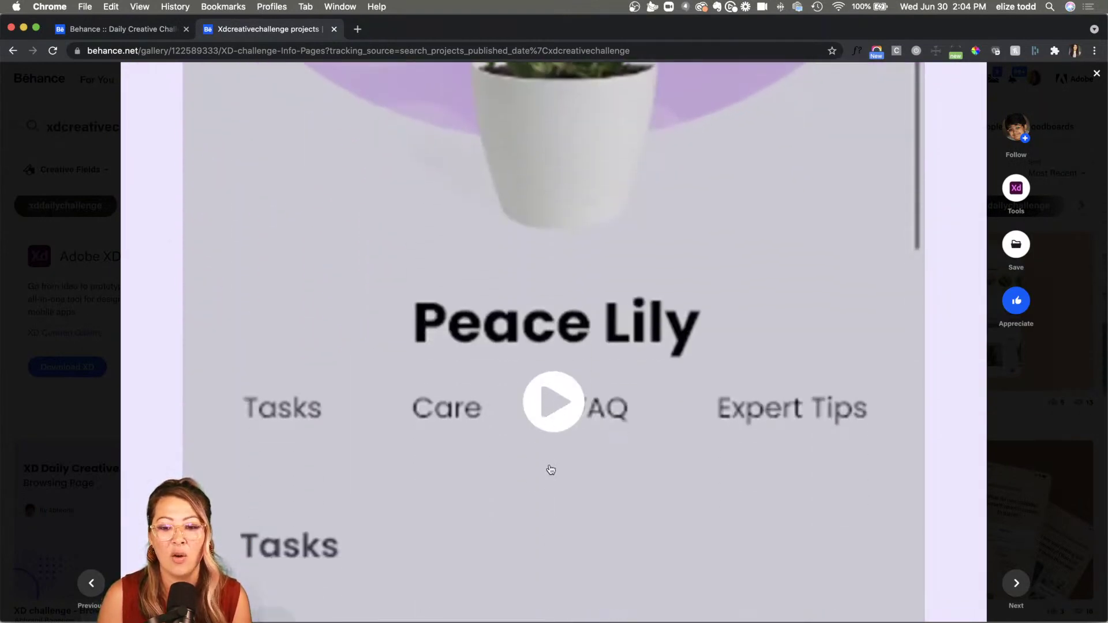
- Watch the Peace Lily prototype video in full screen and close the project
left_click(552, 421)
scroll(841, 559, "down", 12)
scroll(840, 558, "up", 8)
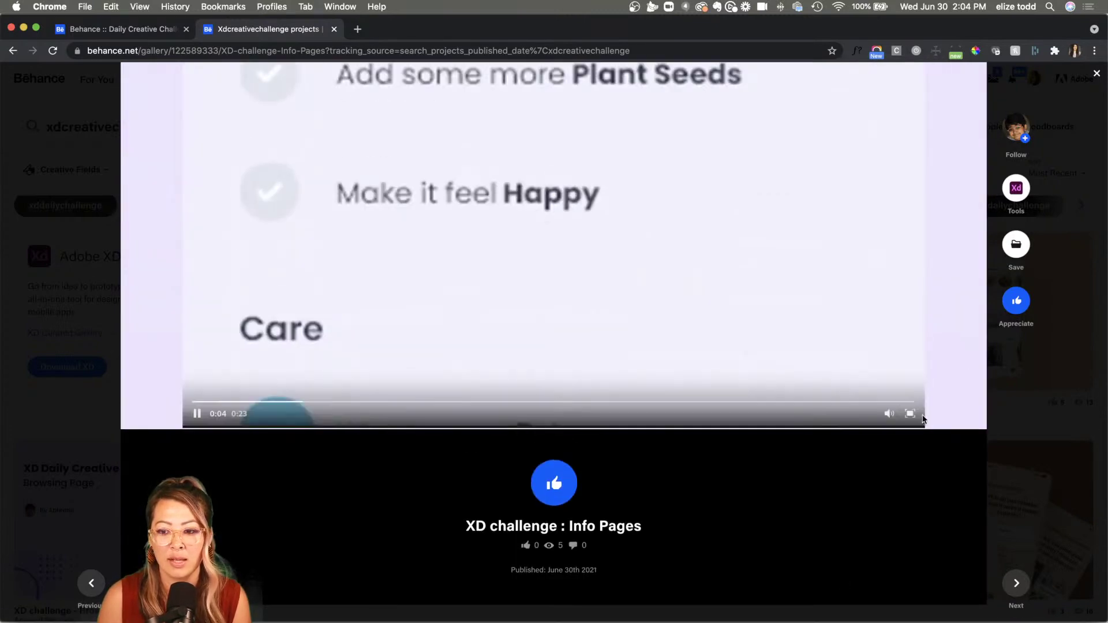
left_click(911, 414)
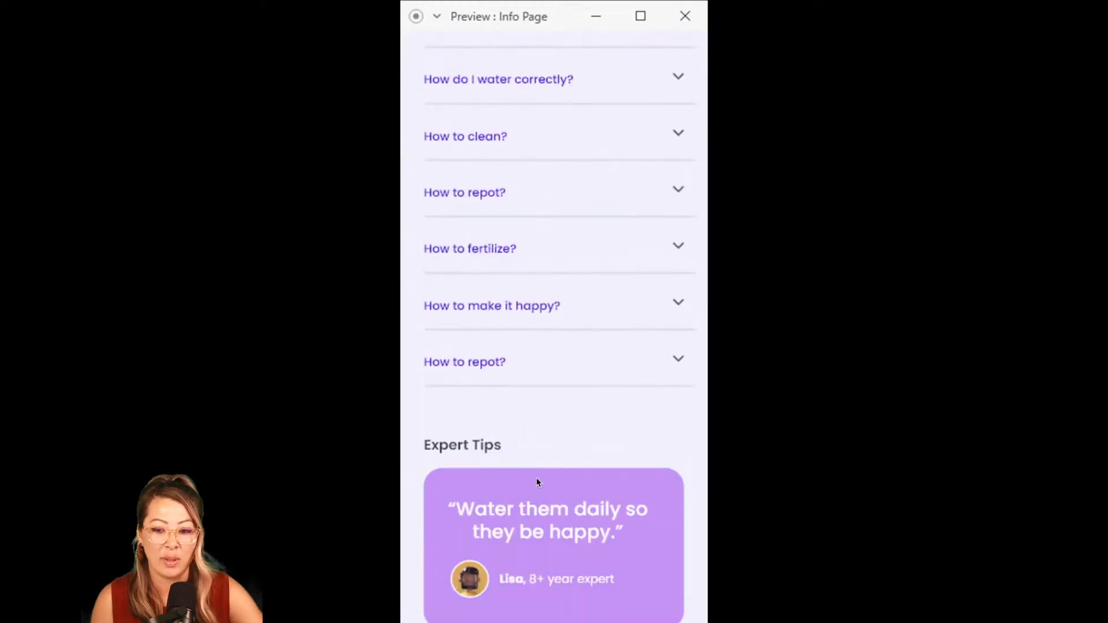
left_click(539, 487)
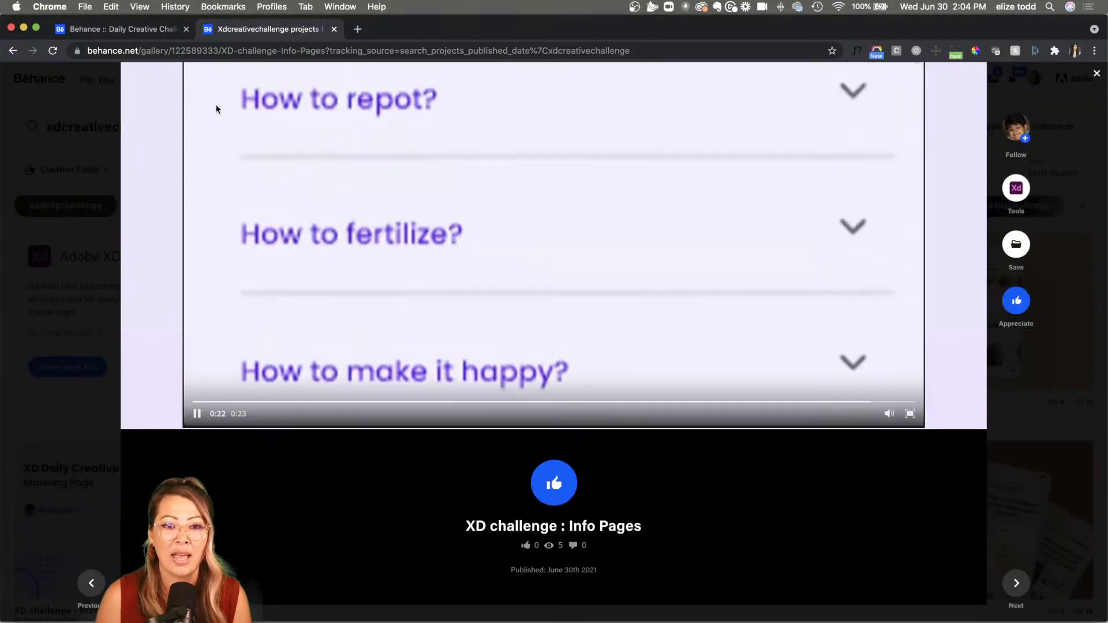
left_click(77, 165)
- Open the Greenery project, watch its plant app video in full screen and return to the search results
left_click(808, 322)
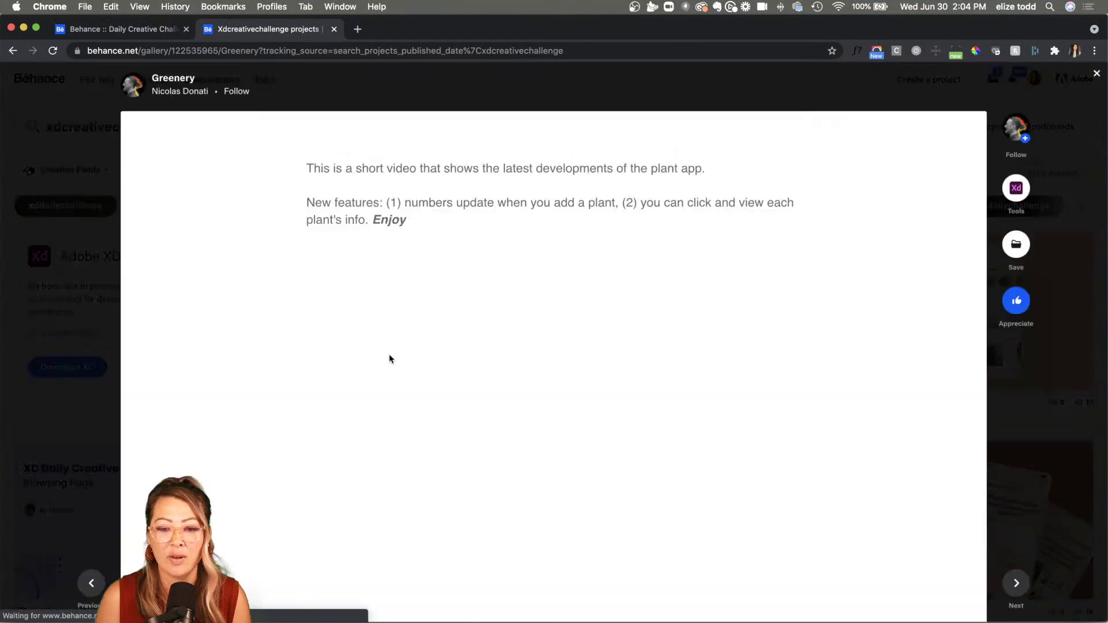
scroll(408, 391, "down", 3)
scroll(404, 390, "down", 5)
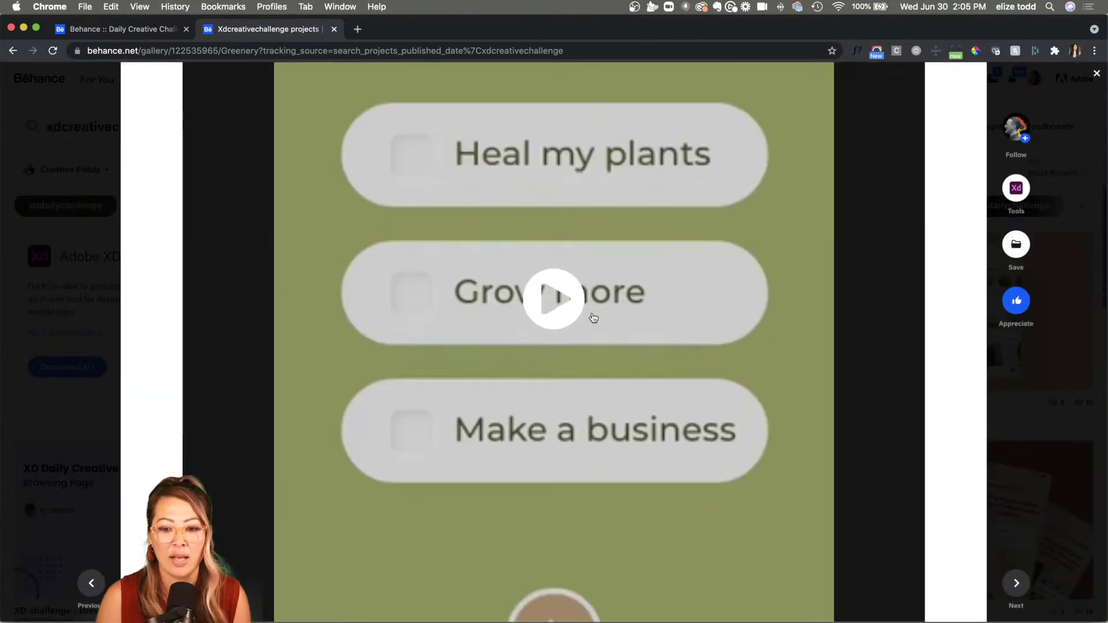
scroll(658, 519, "down", 5)
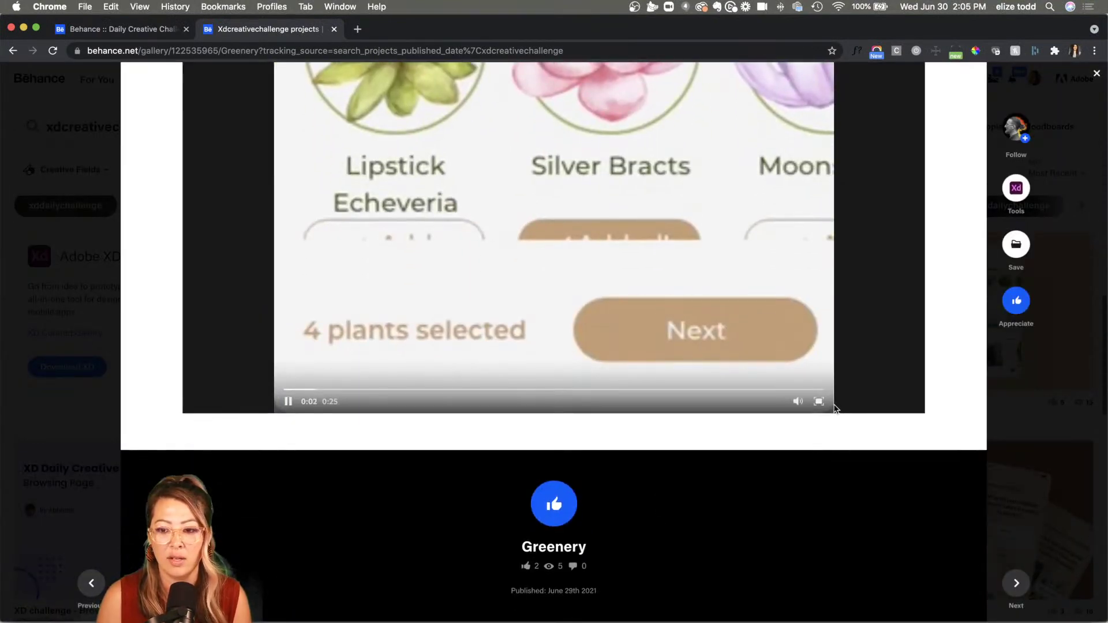
key("f")
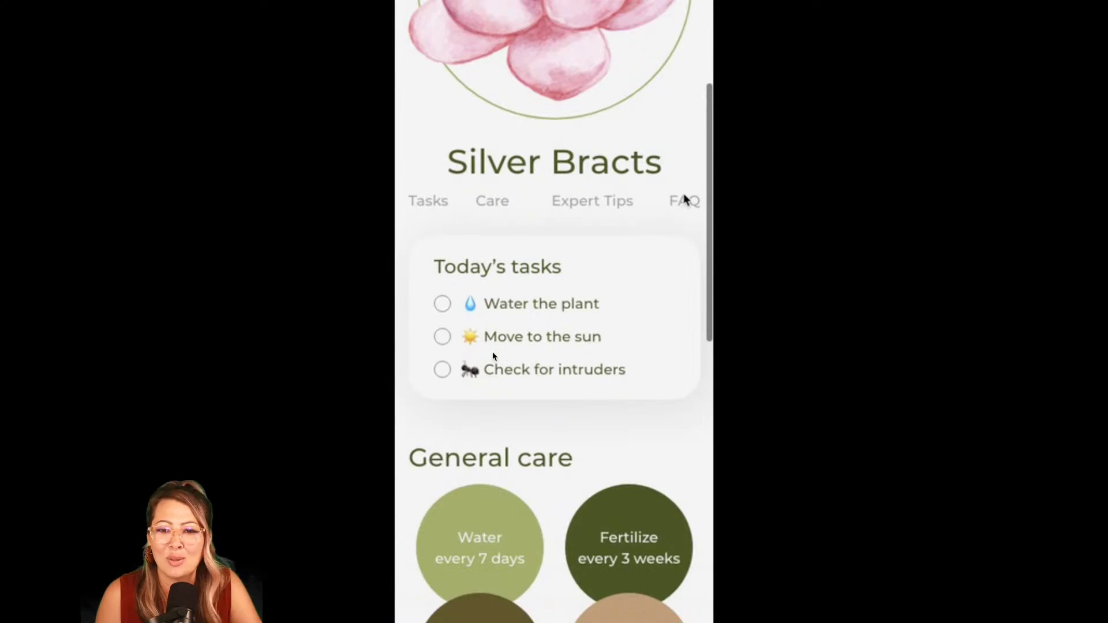
key("Escape")
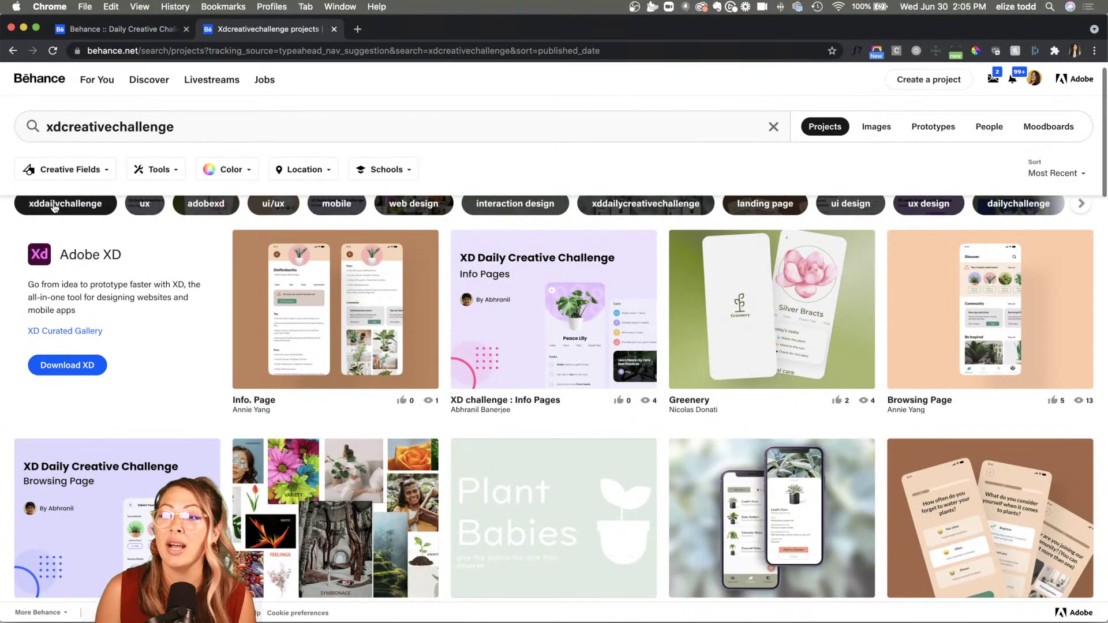
left_click(53, 207)
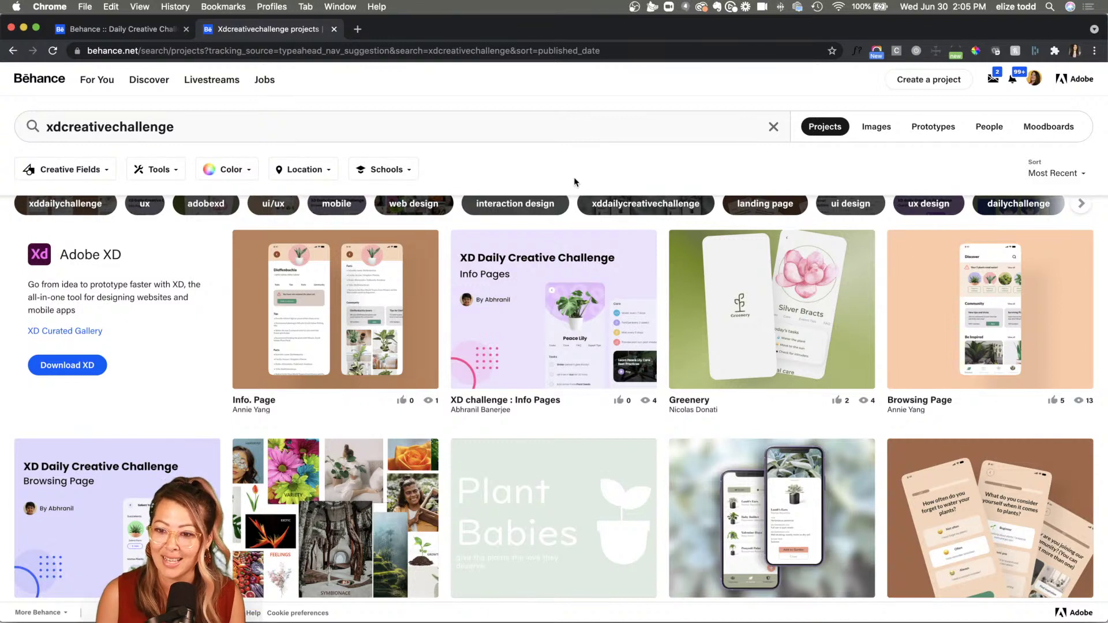
- Create a new Behance project and add the project tag xdcreativechallenge in its settings
left_click(920, 83)
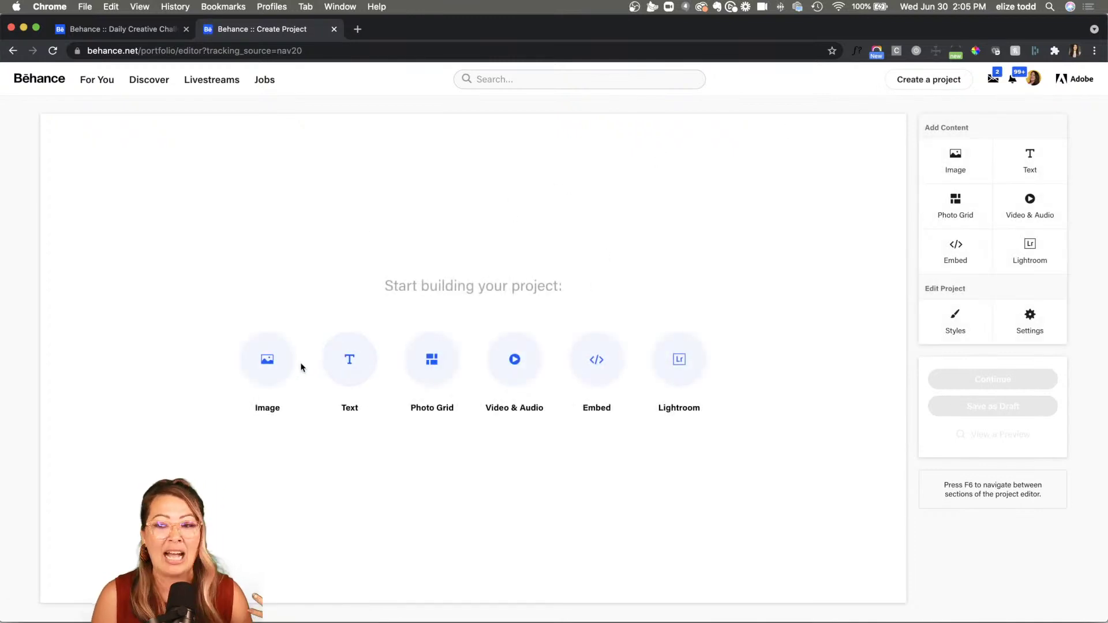
left_click(1036, 326)
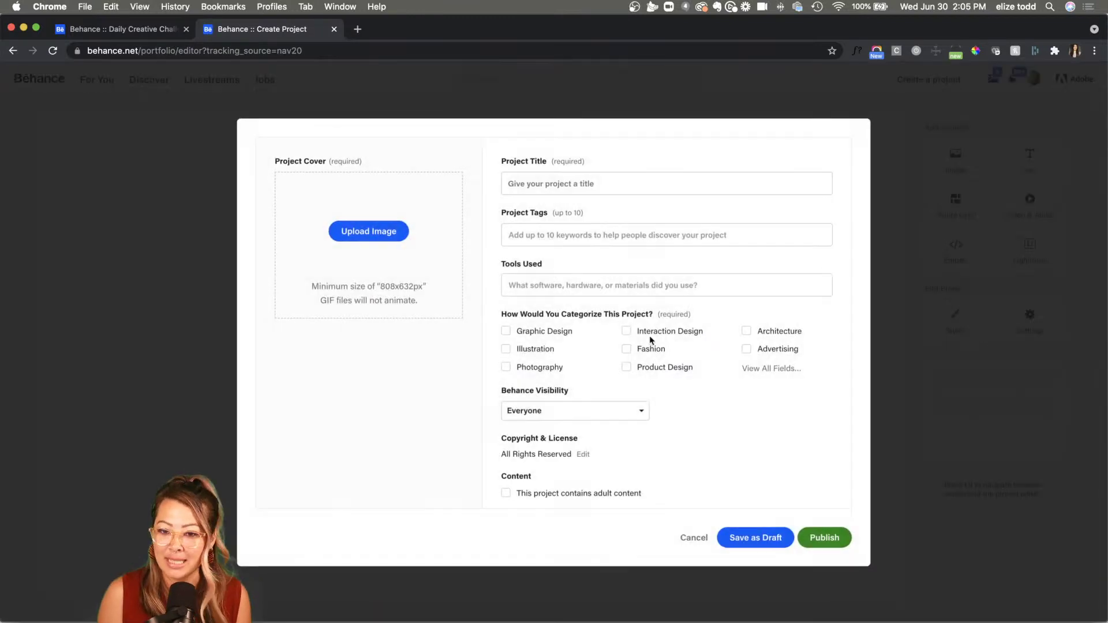
left_click(586, 234)
type("xdcreativechallenge")
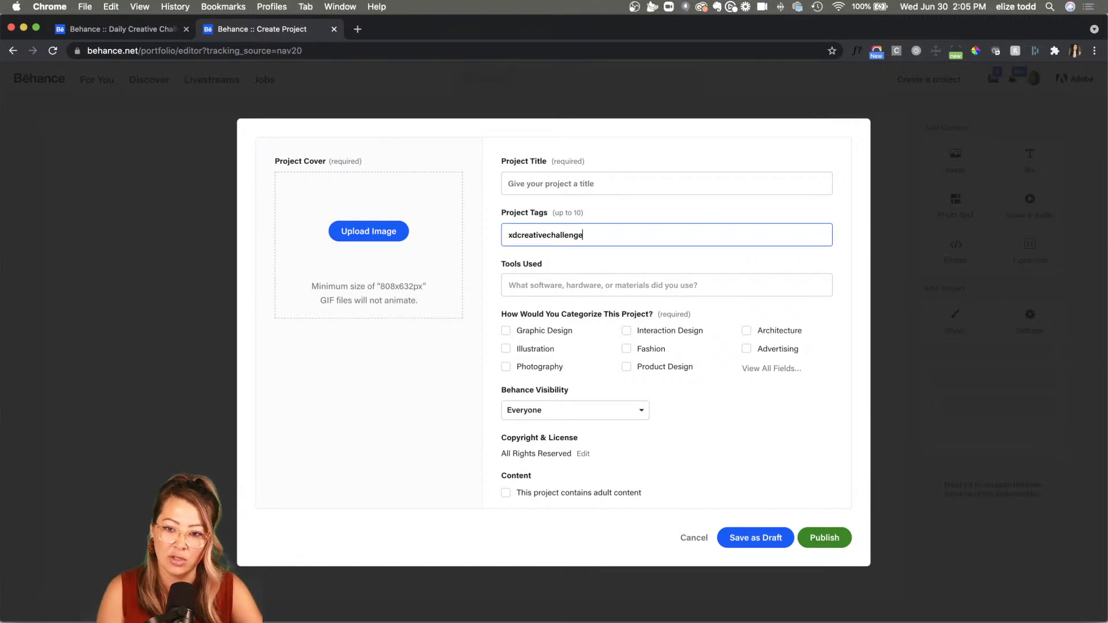
key("Return")
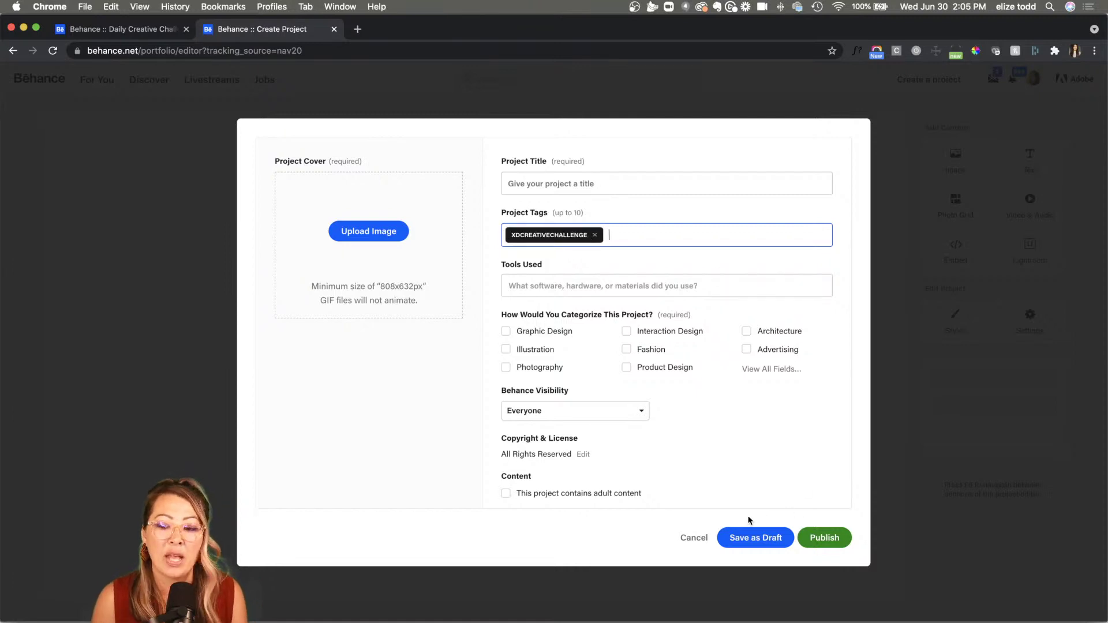
- Cancel the Behance project settings, switch to Adobe XD and review the day 7 challenge prompt and inspiration images
left_click(694, 538)
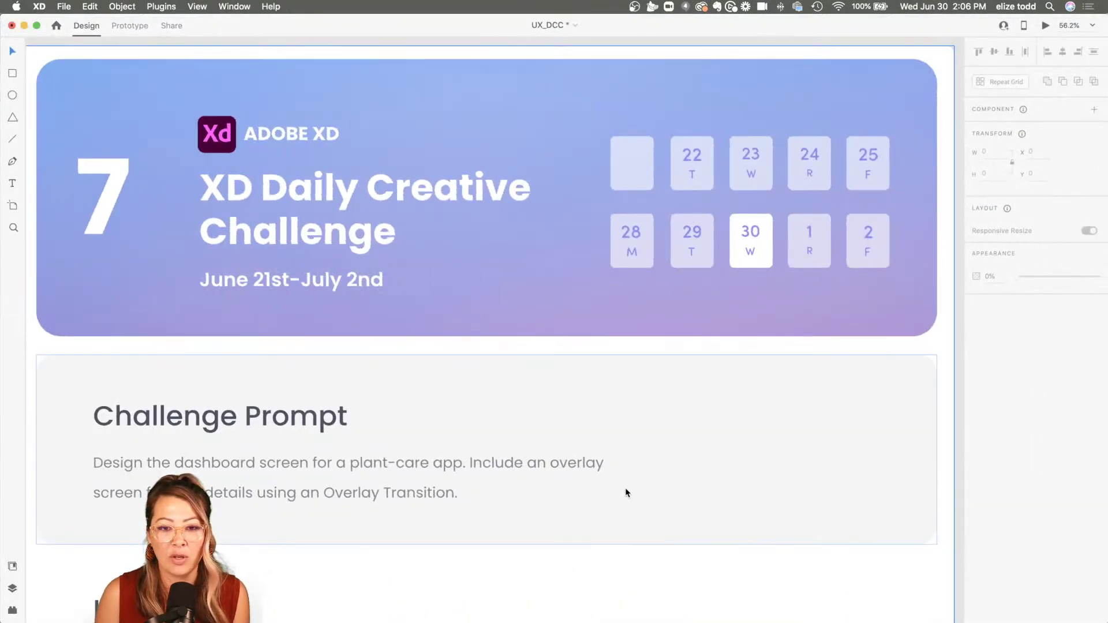
scroll(626, 493, "left", 2)
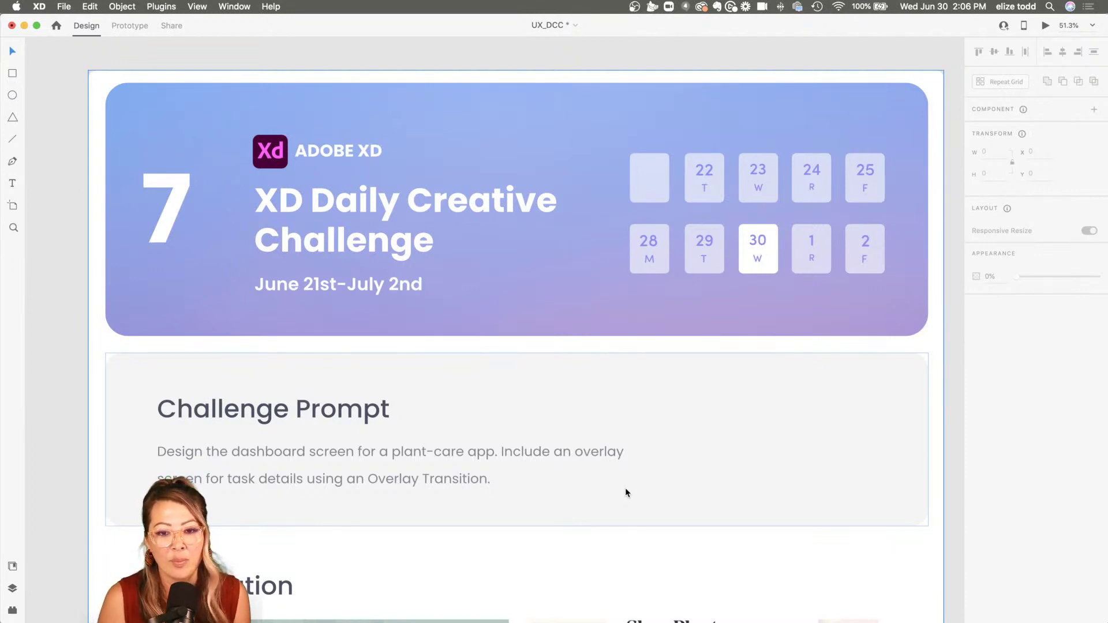
scroll(626, 493, "down", 4)
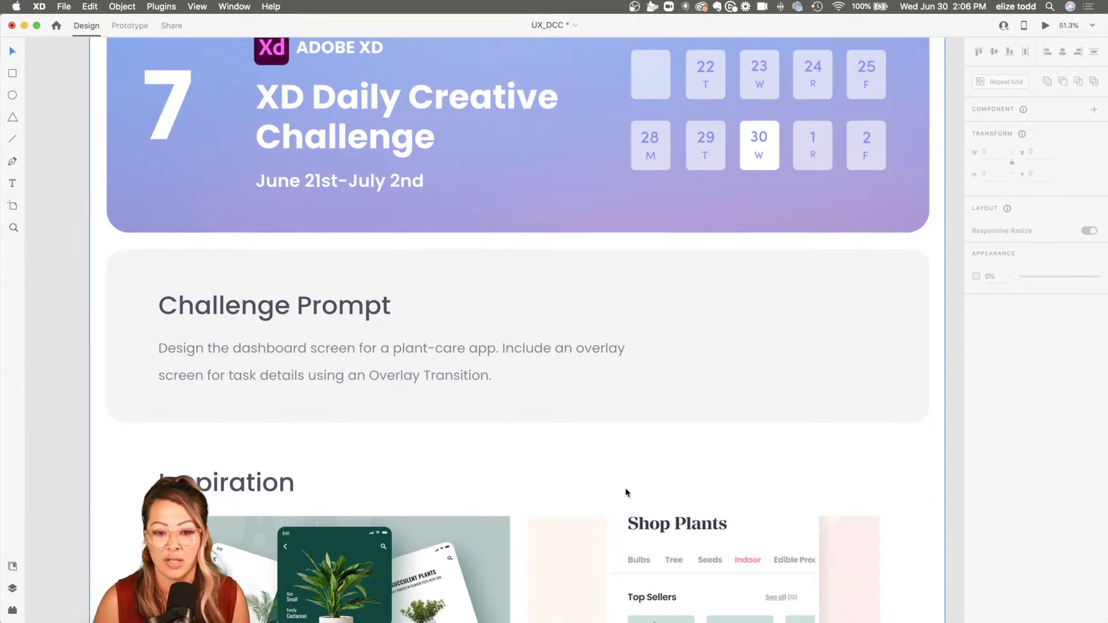
scroll(625, 487, "down", 8)
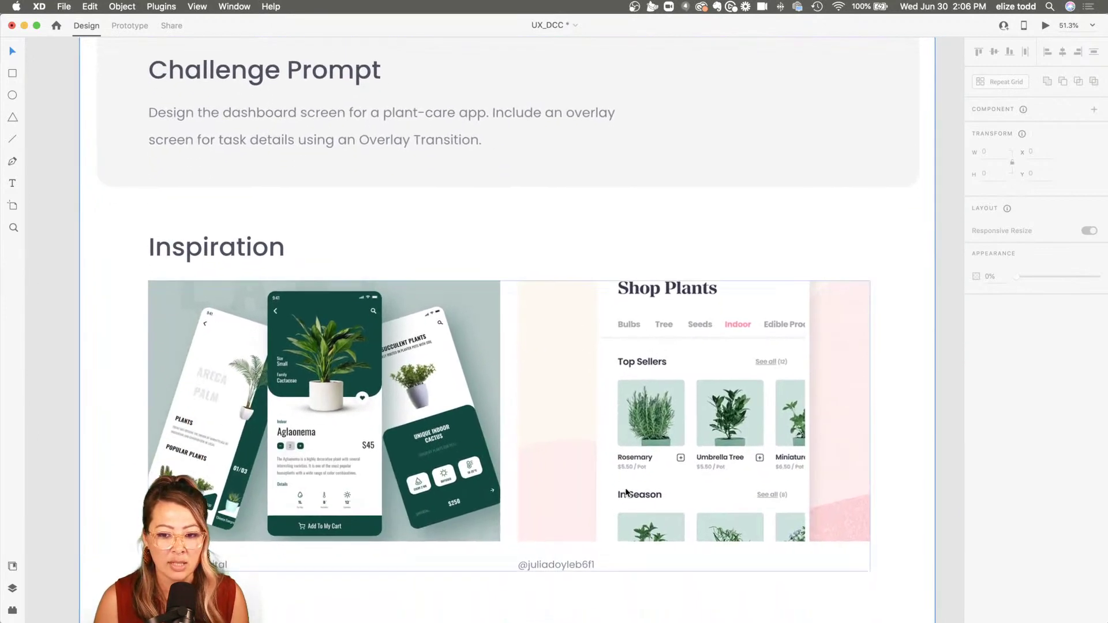
scroll(626, 491, "down", 3)
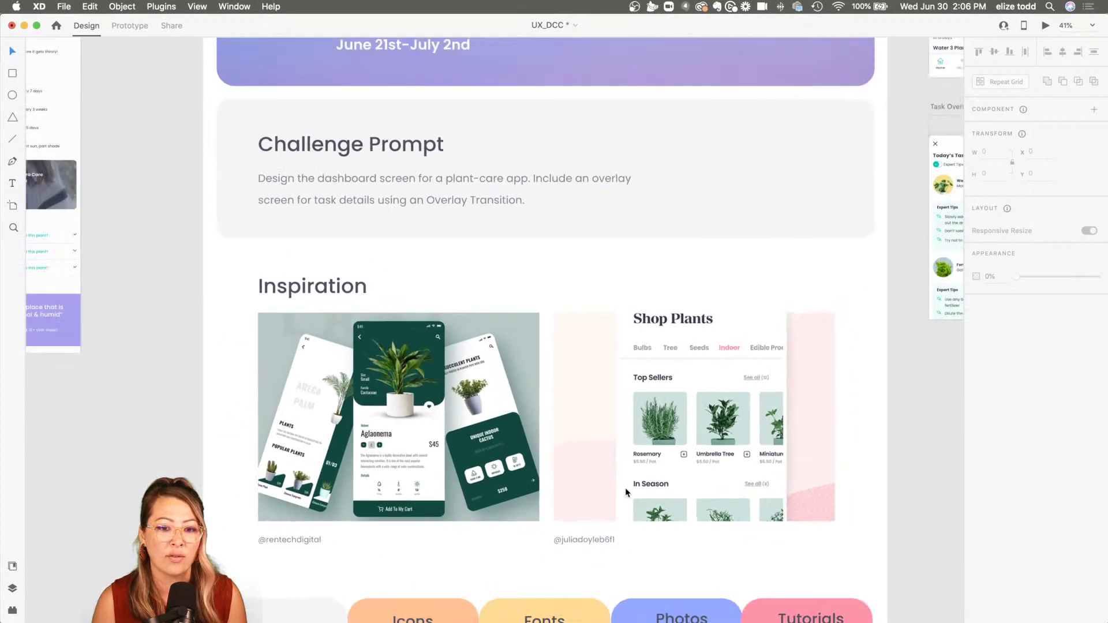
scroll(625, 487, "down", 4)
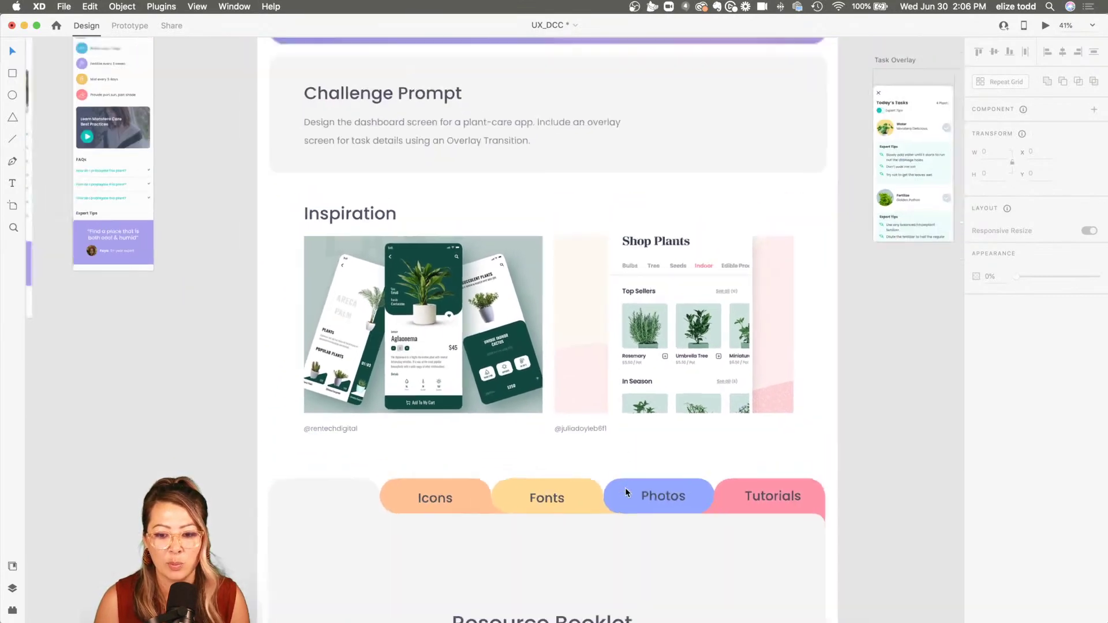
scroll(622, 483, "down", 2)
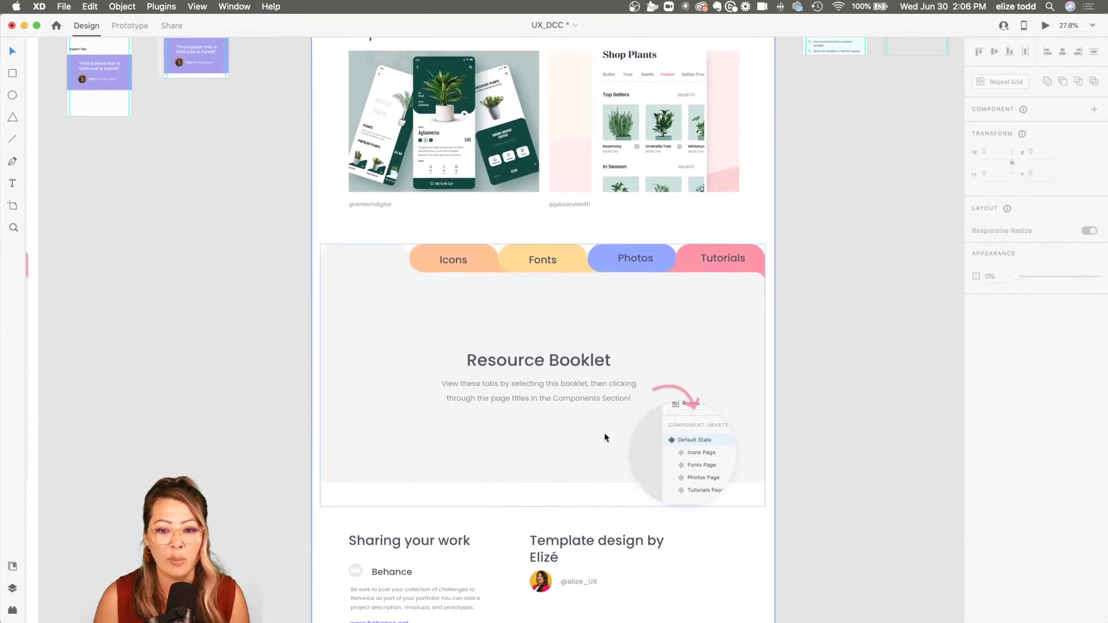
- View the Resource Booklet component's Icons, Fonts, Photos and Tutorials pages, and return it to Default State
left_click(598, 427)
double_click(535, 326)
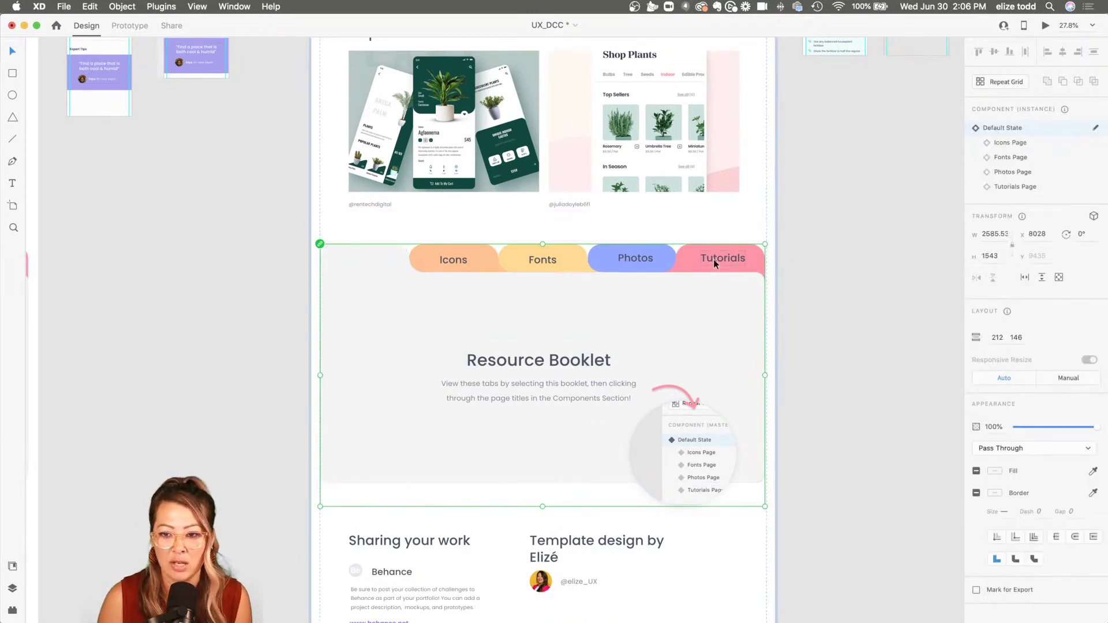
scroll(713, 259, "up", 3)
left_click(1014, 143)
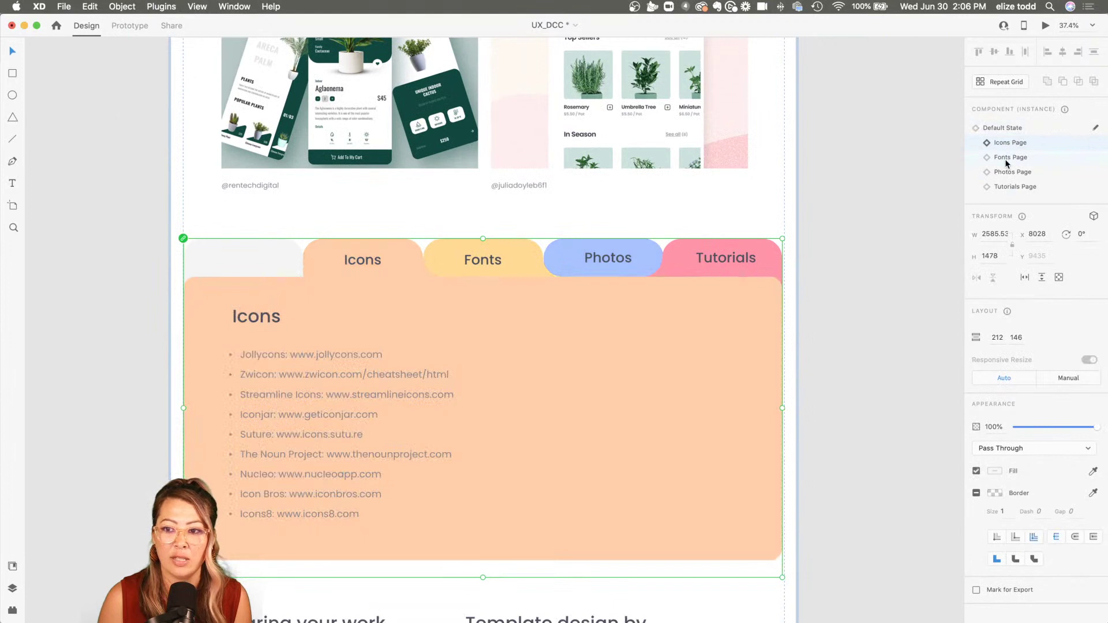
left_click(1011, 157)
left_click(1012, 172)
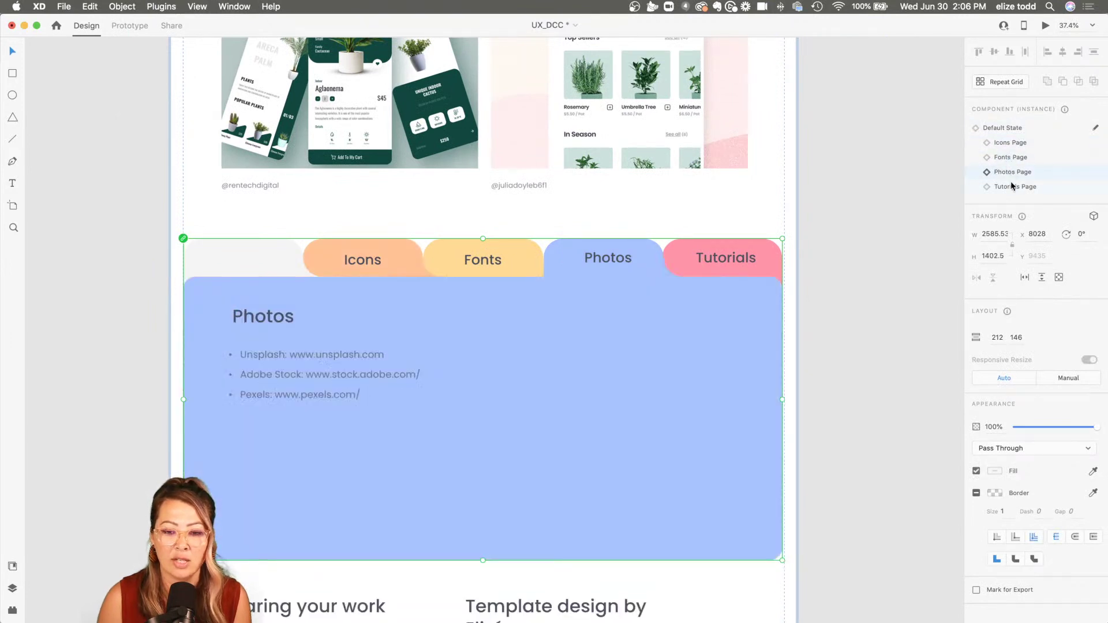
left_click(1011, 185)
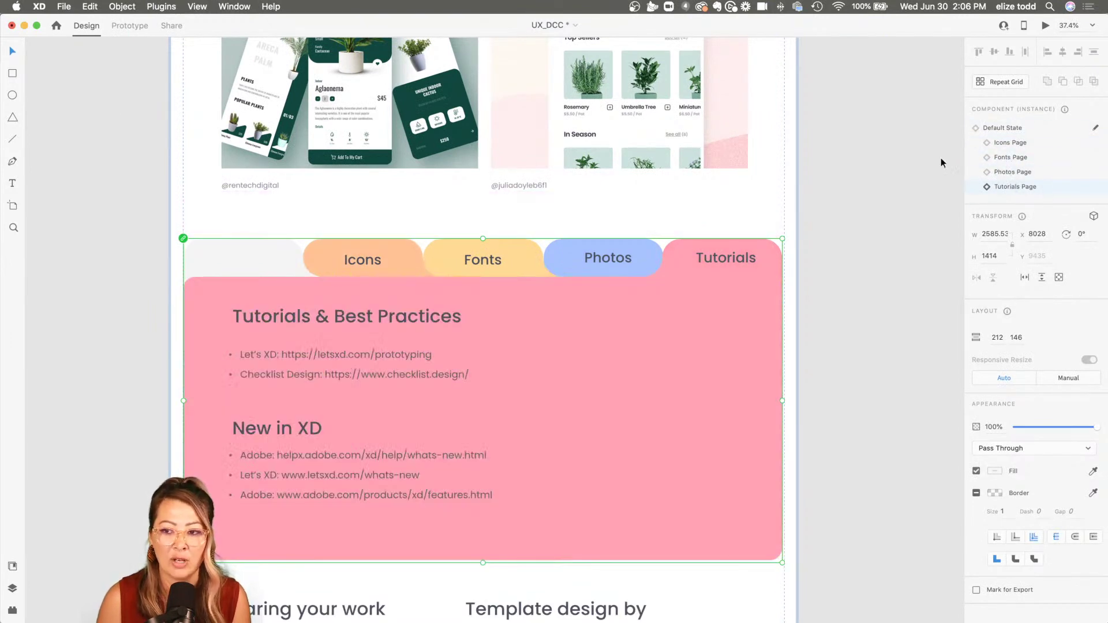
left_click(1000, 128)
- Select the Home artboard beside the day 7 brief and examine its plant-care dashboard layout up close
scroll(497, 299, "down", 5)
scroll(498, 301, "up", 5)
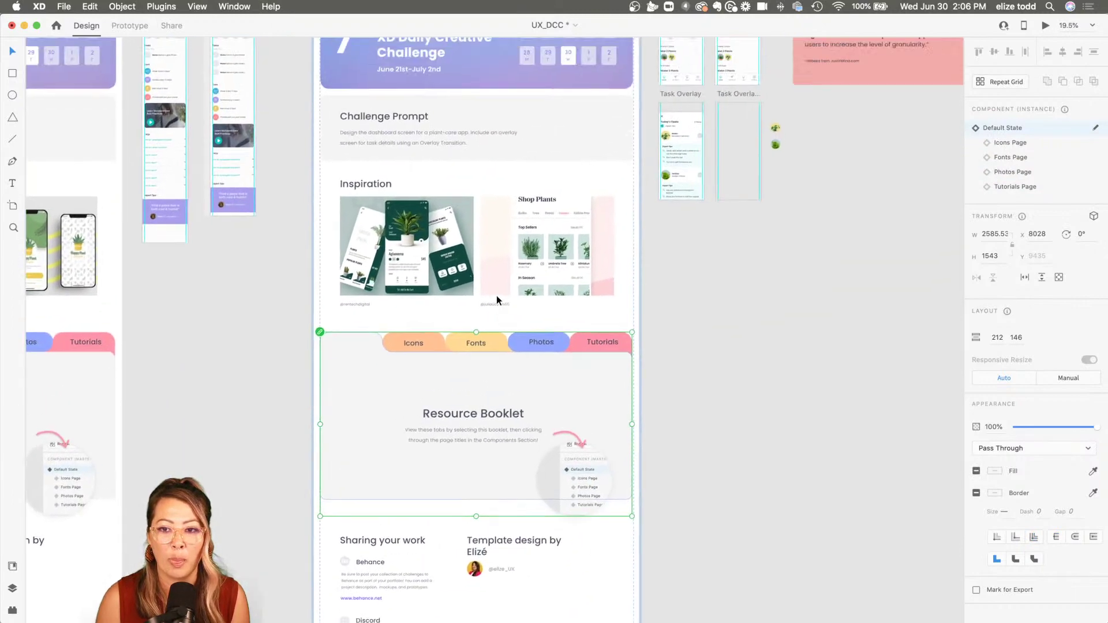
scroll(524, 298, "right", 2)
scroll(678, 230, "up", 5)
scroll(679, 230, "up", 2)
scroll(676, 229, "up", 2)
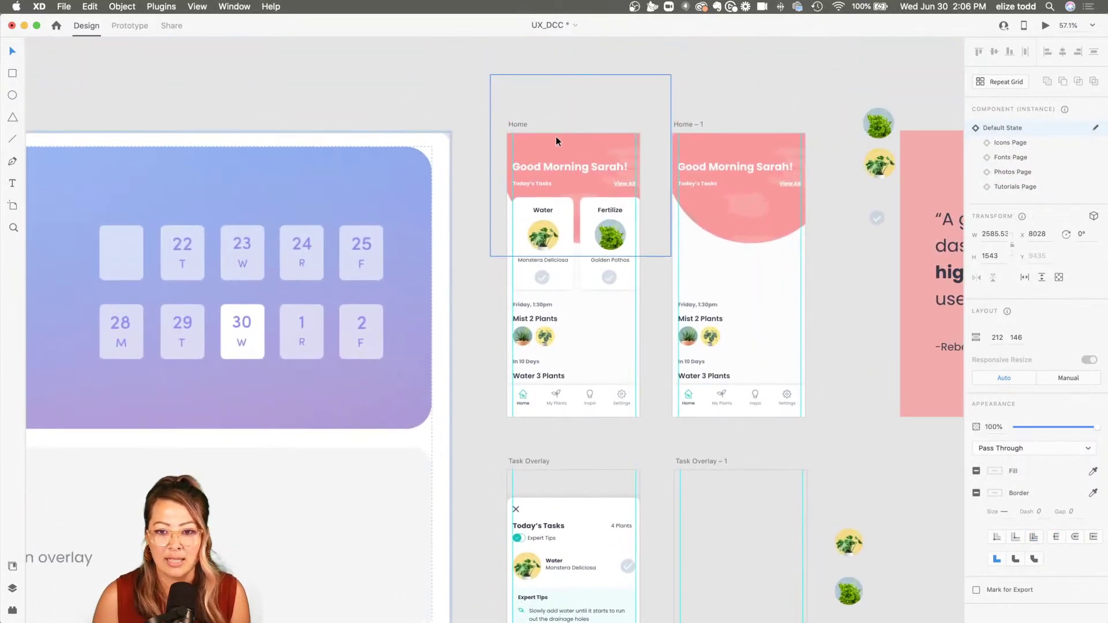
left_click(518, 121)
scroll(519, 124, "up", 5)
scroll(519, 125, "down", 2)
scroll(520, 126, "right", 1)
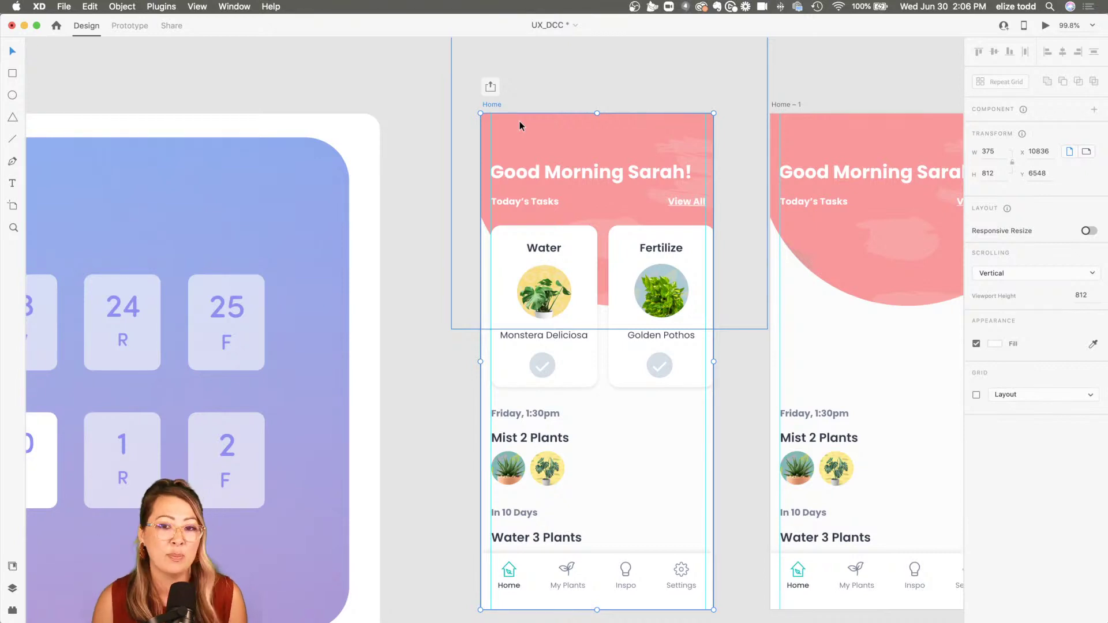
scroll(437, 107, "down", 2)
scroll(437, 107, "right", 1)
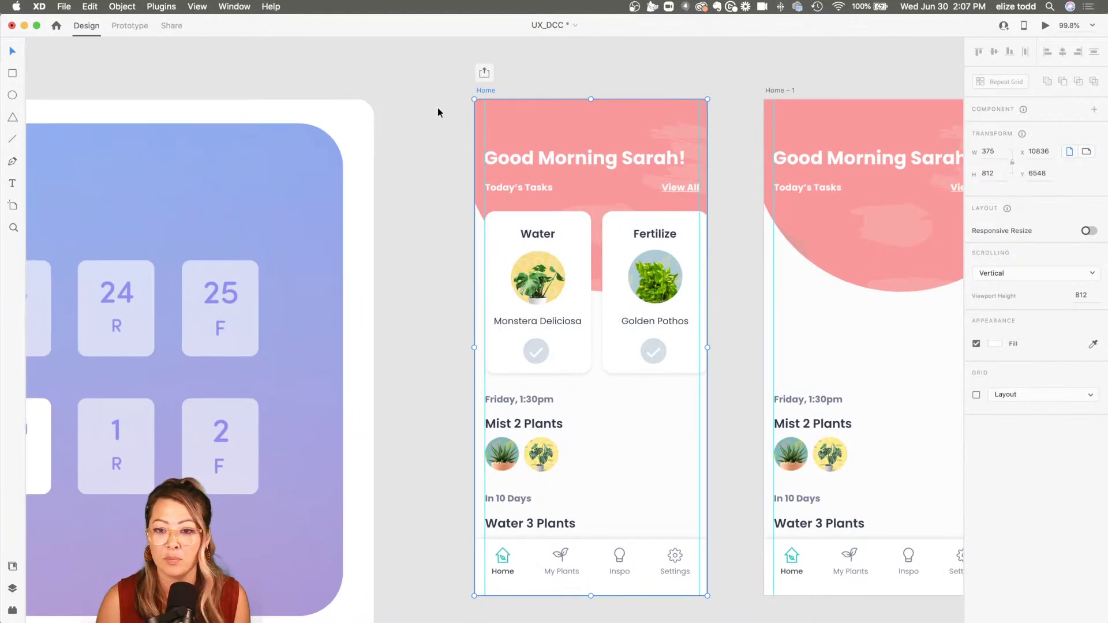
- Preview the Home screen prototype, open and dismiss its Today's Tasks overlay, and close the preview
left_click(1045, 25)
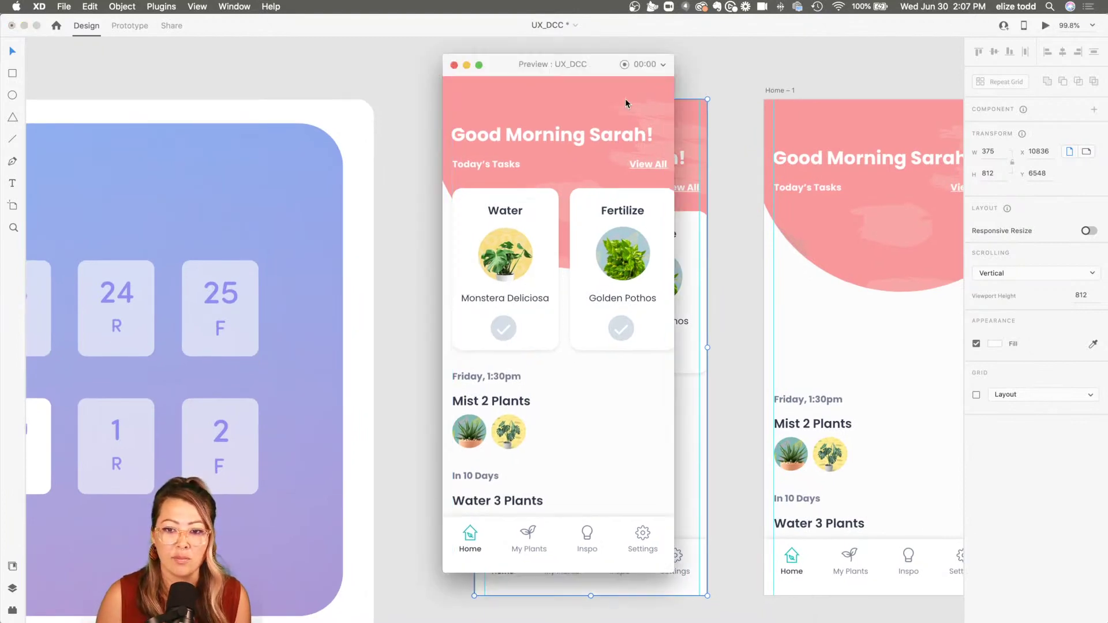
left_click_drag(603, 68, 631, 92)
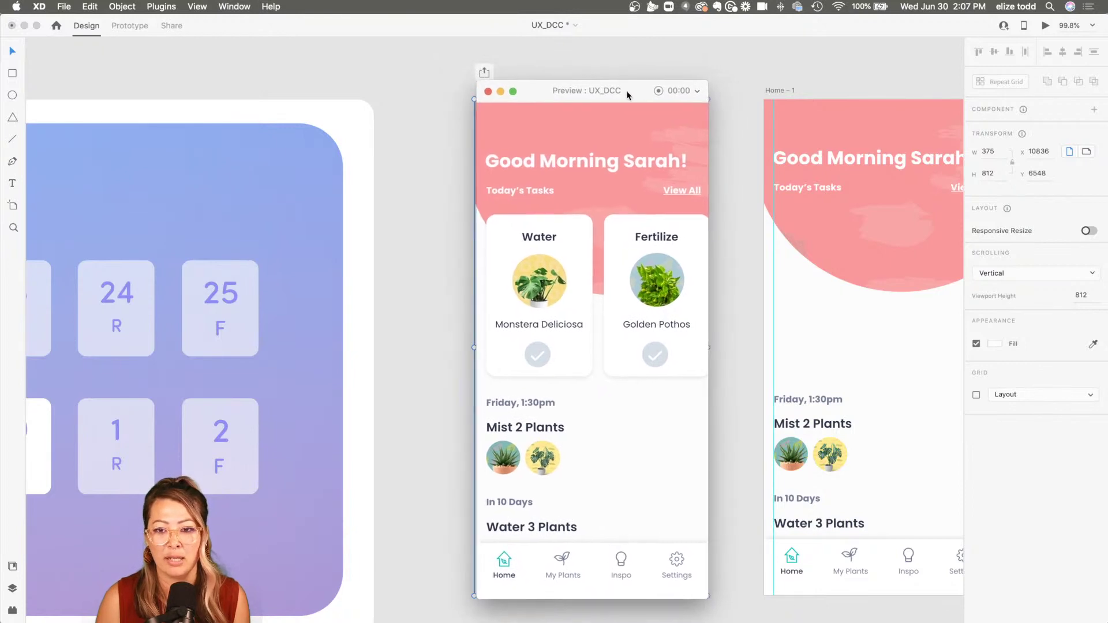
left_click(684, 194)
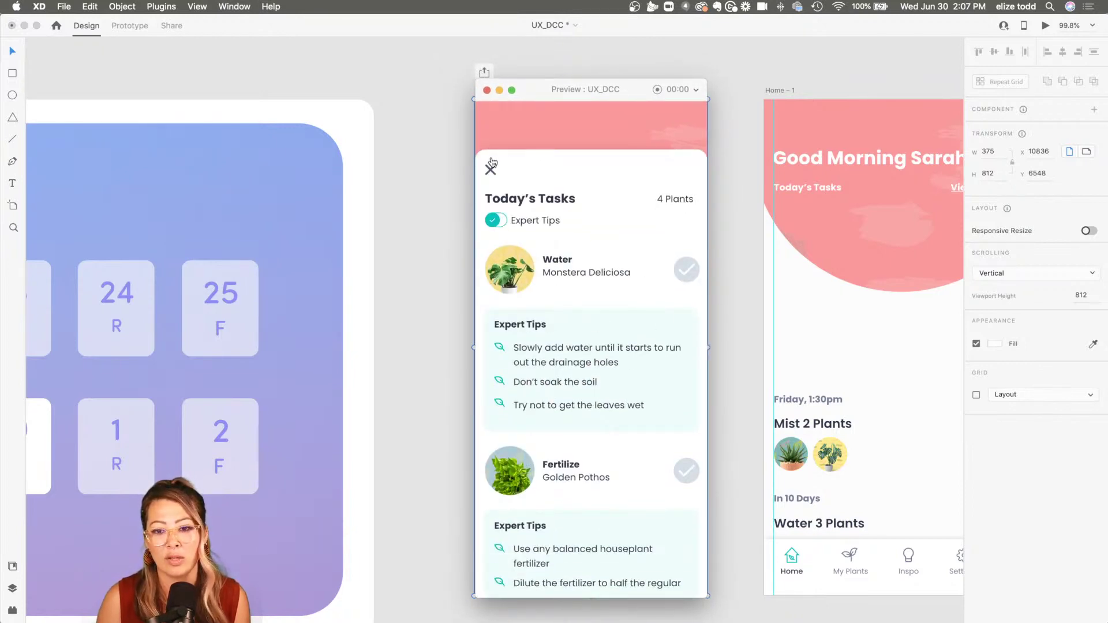
left_click(491, 168)
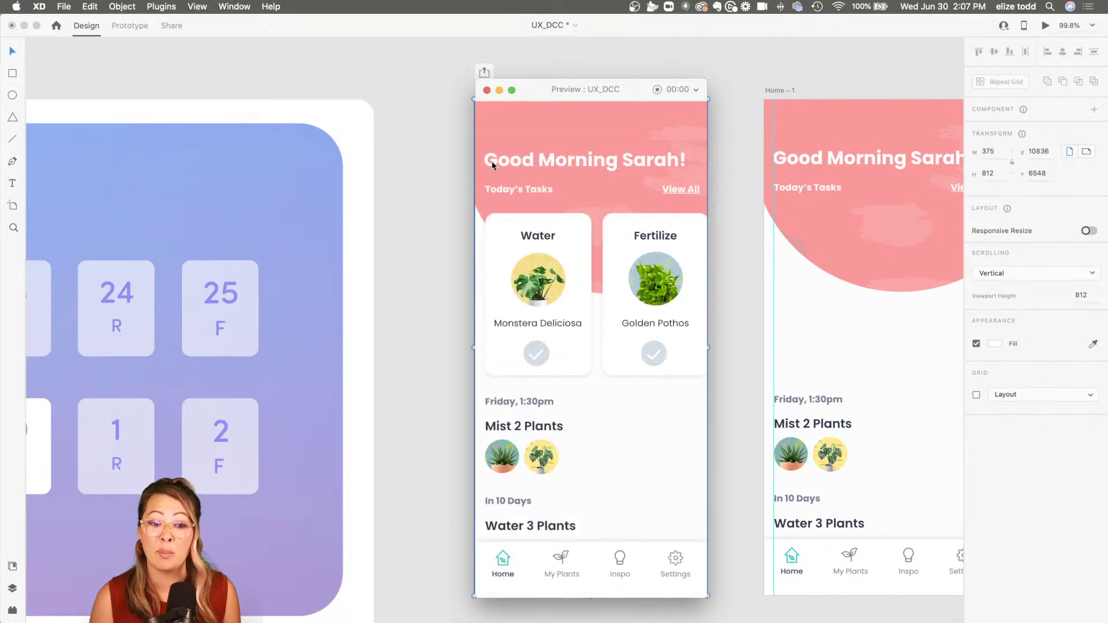
left_click(487, 90)
scroll(494, 156, "down", 10)
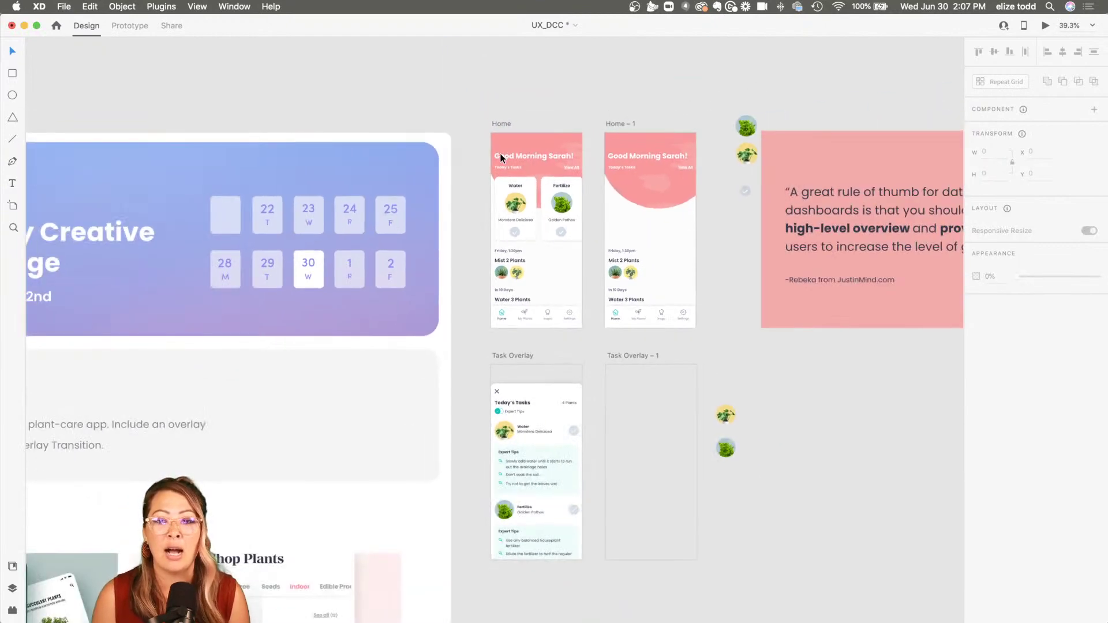
scroll(501, 157, "up", 8)
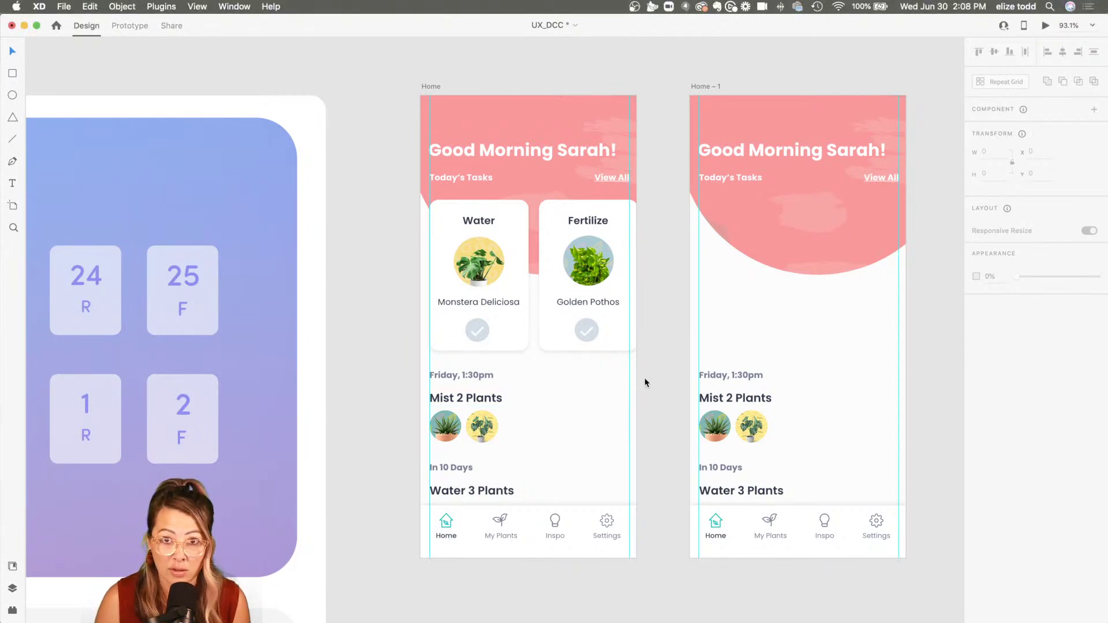
- Find the Persona artboard beside the day 1 brief and examine the user's wants, frustrations and meet-and-exceed notes
left_click(512, 336)
scroll(512, 336, "down", 10)
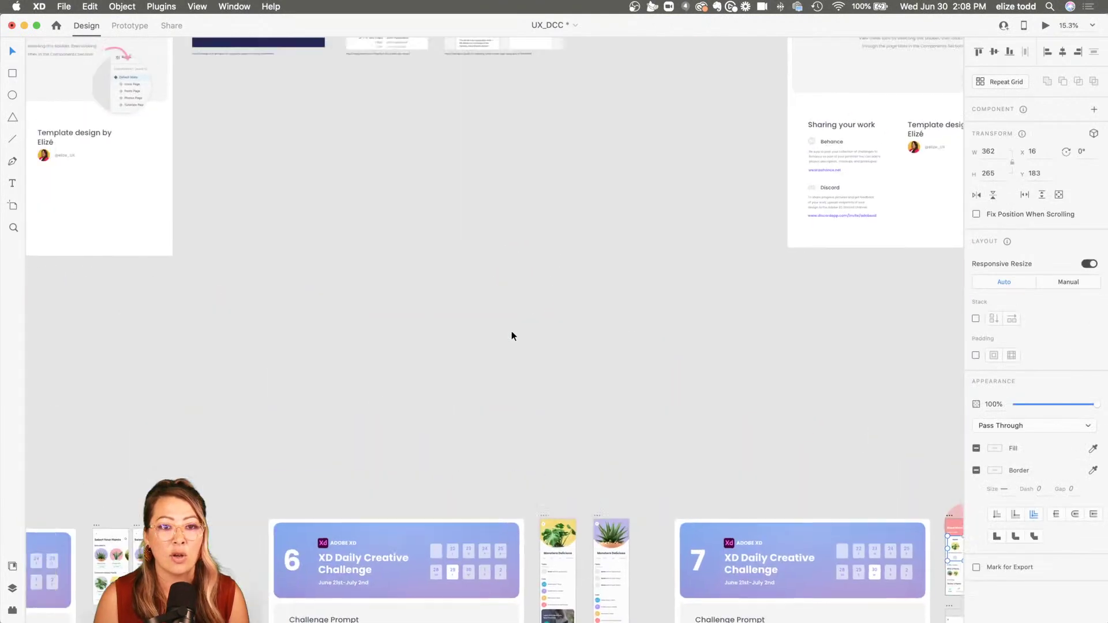
scroll(512, 336, "left", 5)
scroll(384, 348, "up", 10)
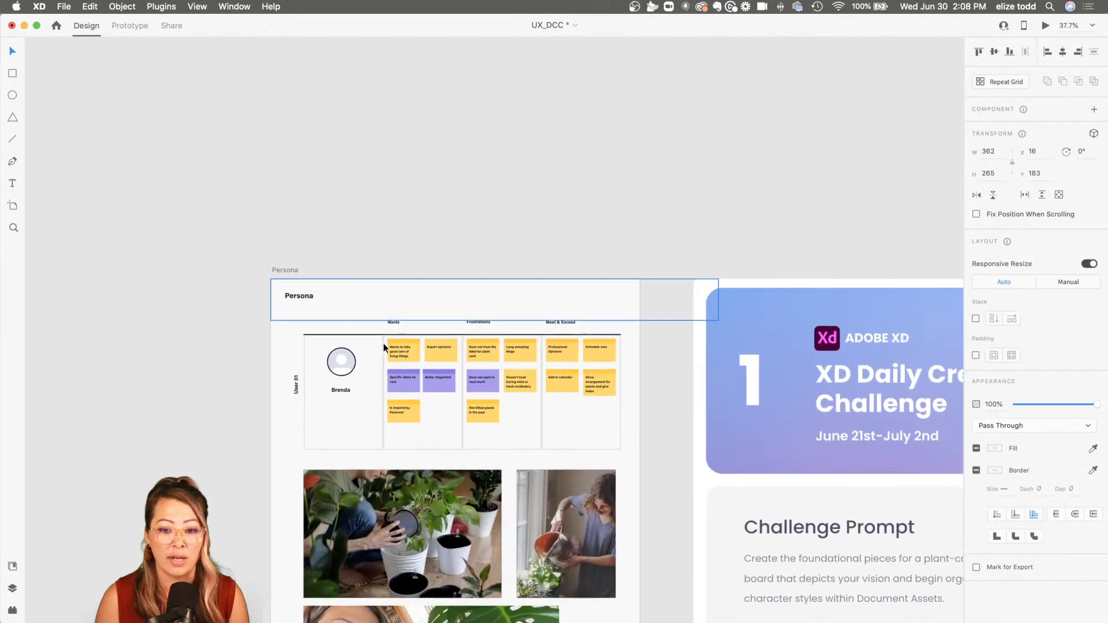
scroll(383, 348, "down", 3)
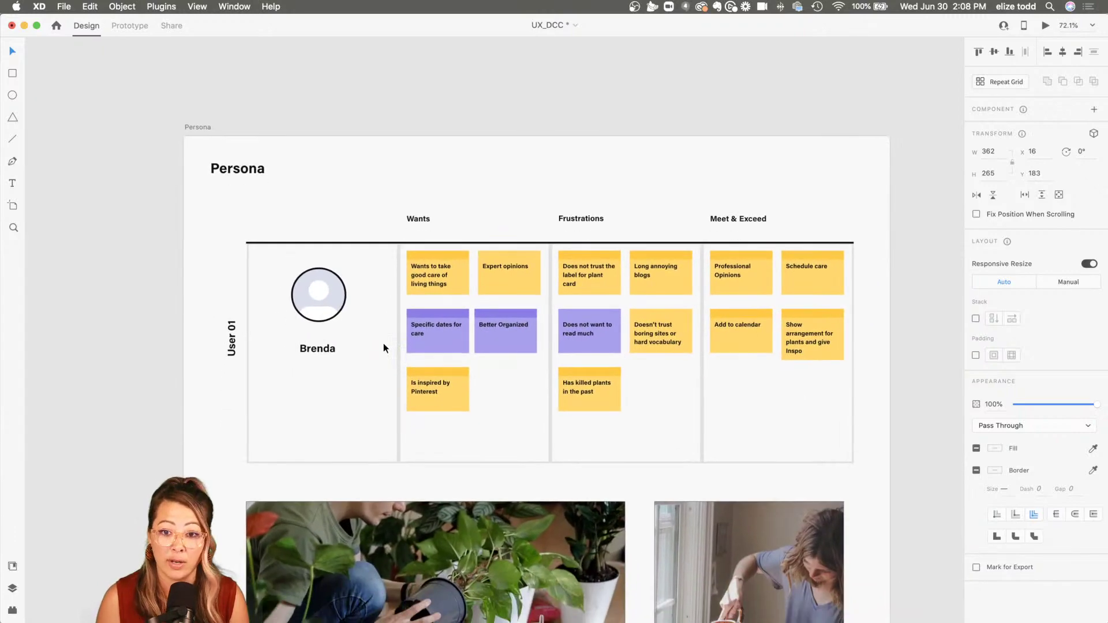
left_click(362, 185)
scroll(361, 185, "up", 2)
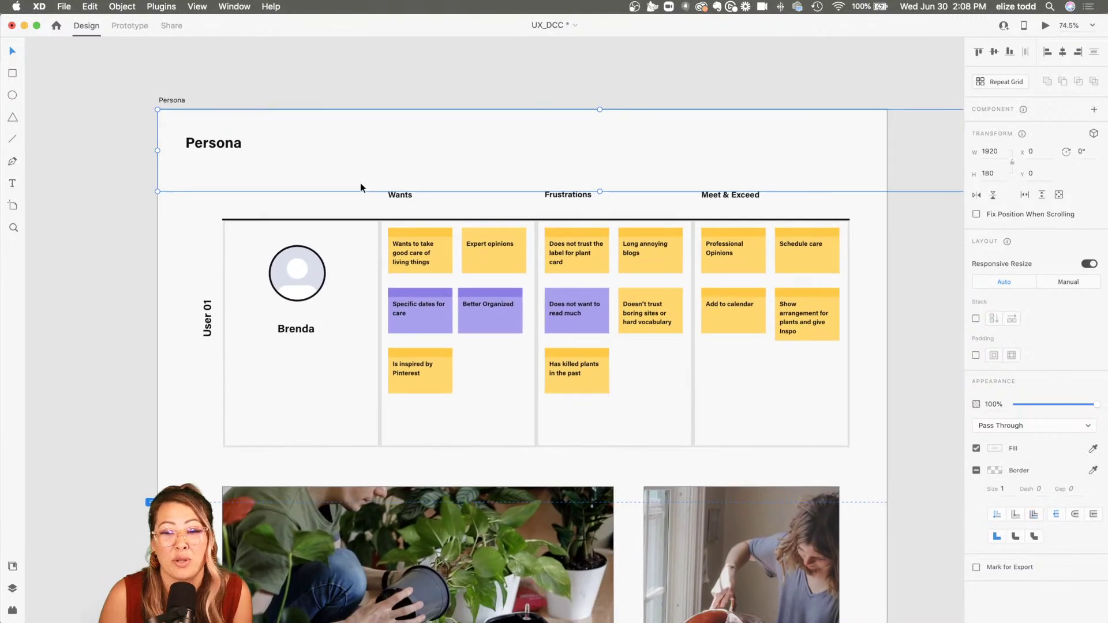
scroll(362, 187, "up", 4)
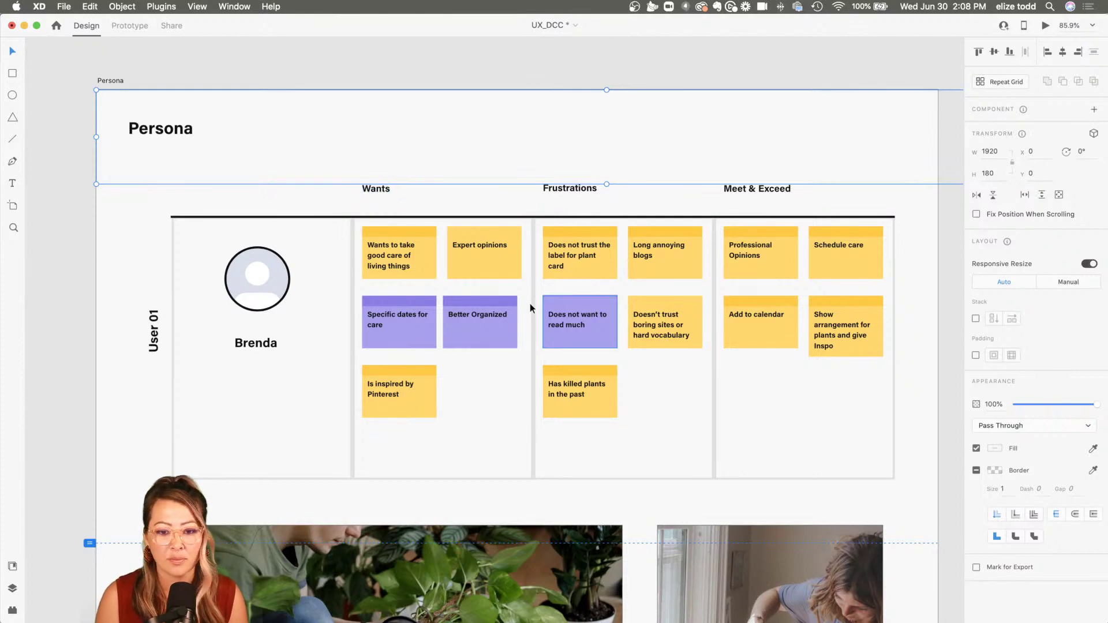
left_click(420, 332)
scroll(420, 333, "up", 5)
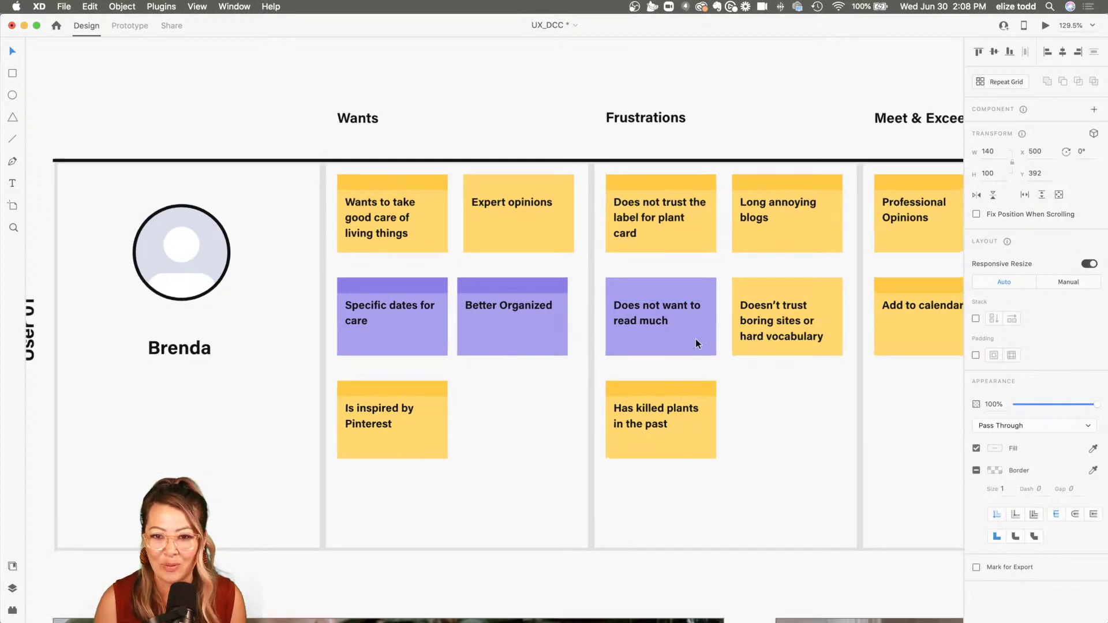
scroll(696, 344, "down", 5)
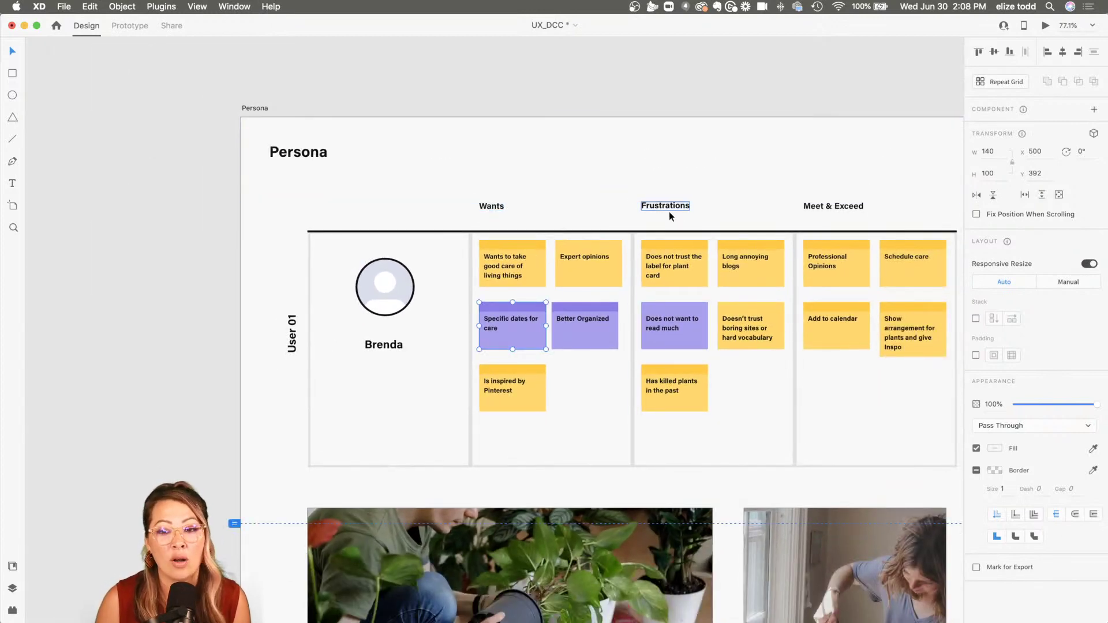
- Return to the day 7 Home and Task Overlay artboards and compare the finished Home screen with Home – 1
scroll(549, 289, "down", 10)
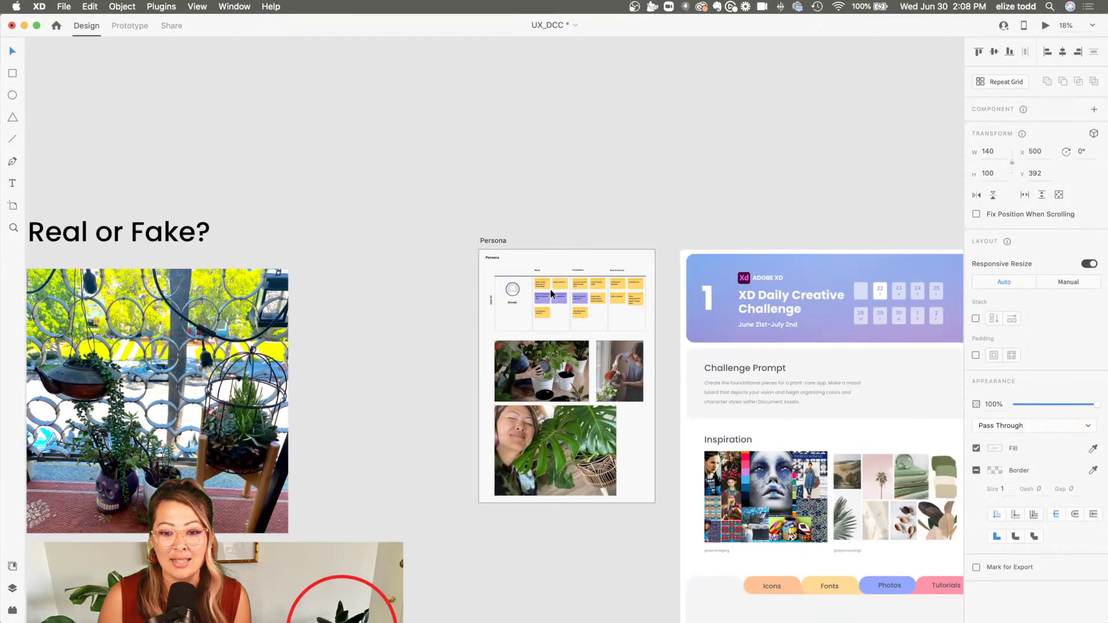
scroll(548, 291, "down", 10)
scroll(549, 290, "right", 10)
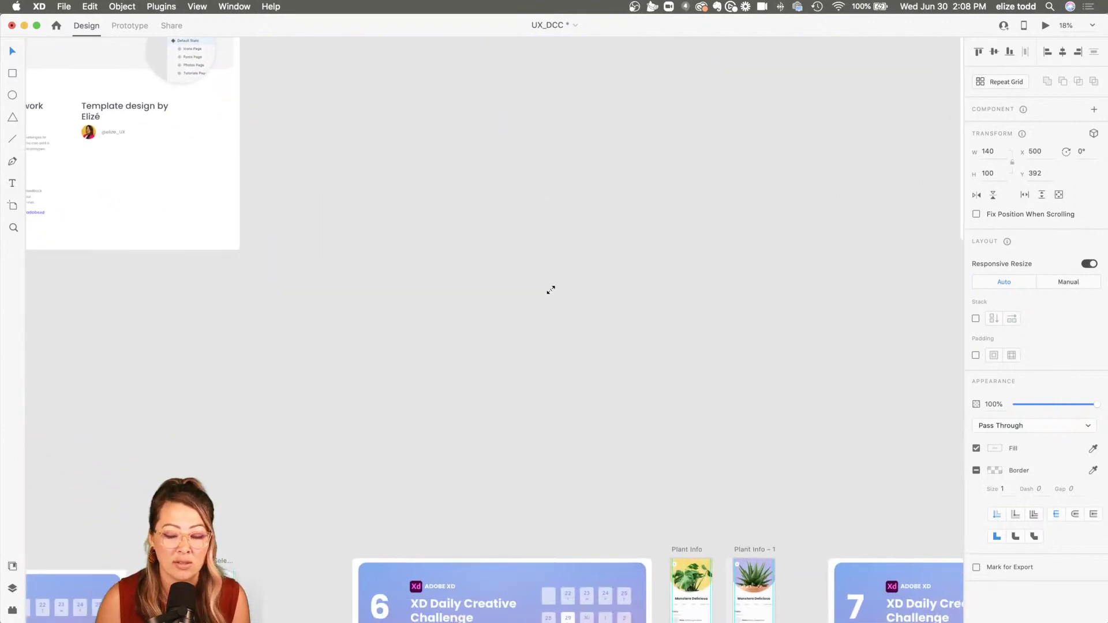
scroll(549, 290, "down", 10)
scroll(549, 291, "right", 15)
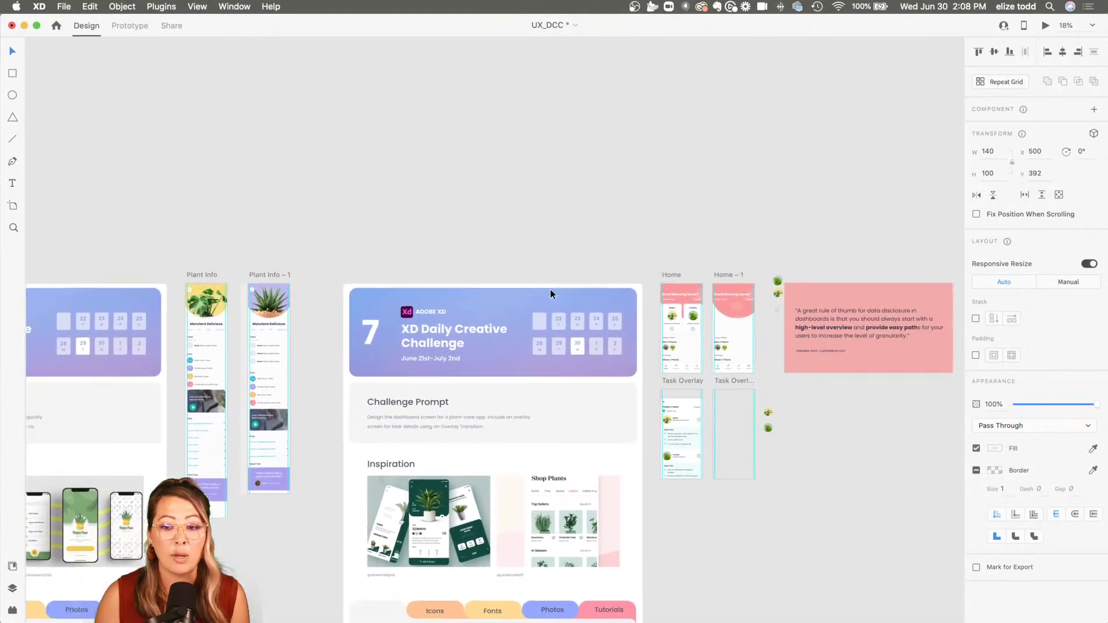
scroll(549, 289, "up", 10)
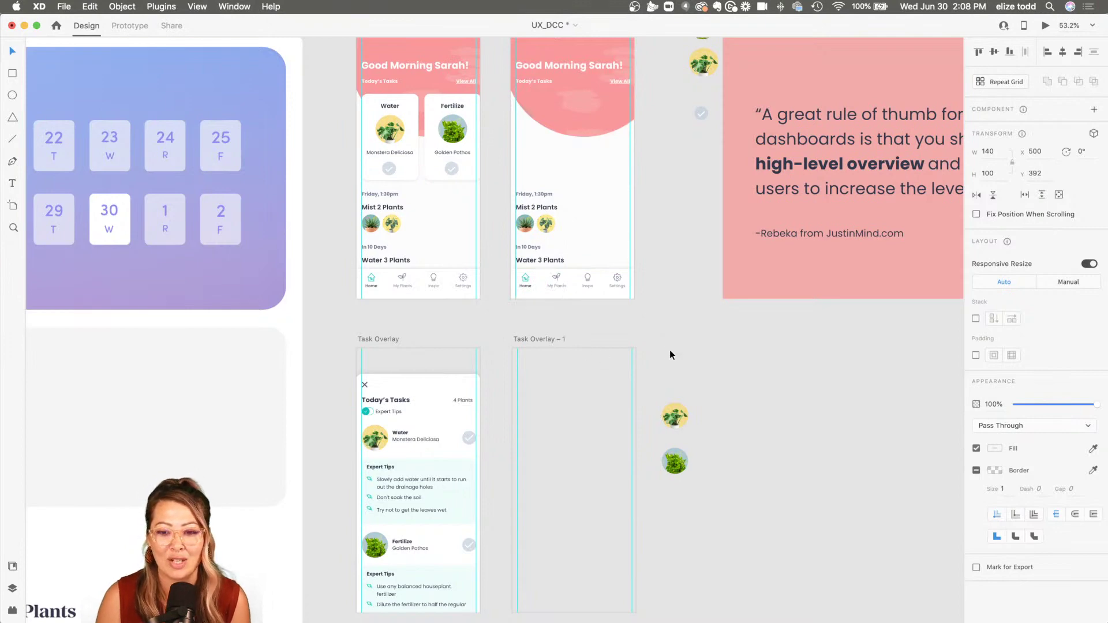
scroll(635, 338, "up", 5)
scroll(635, 339, "left", 2)
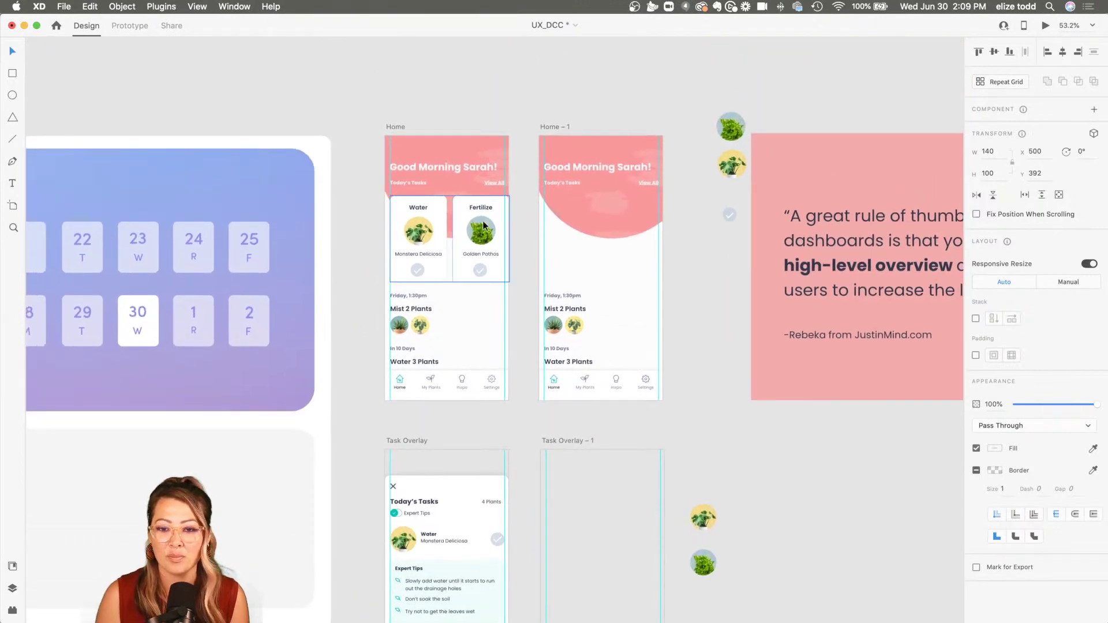
scroll(484, 225, "up", 5)
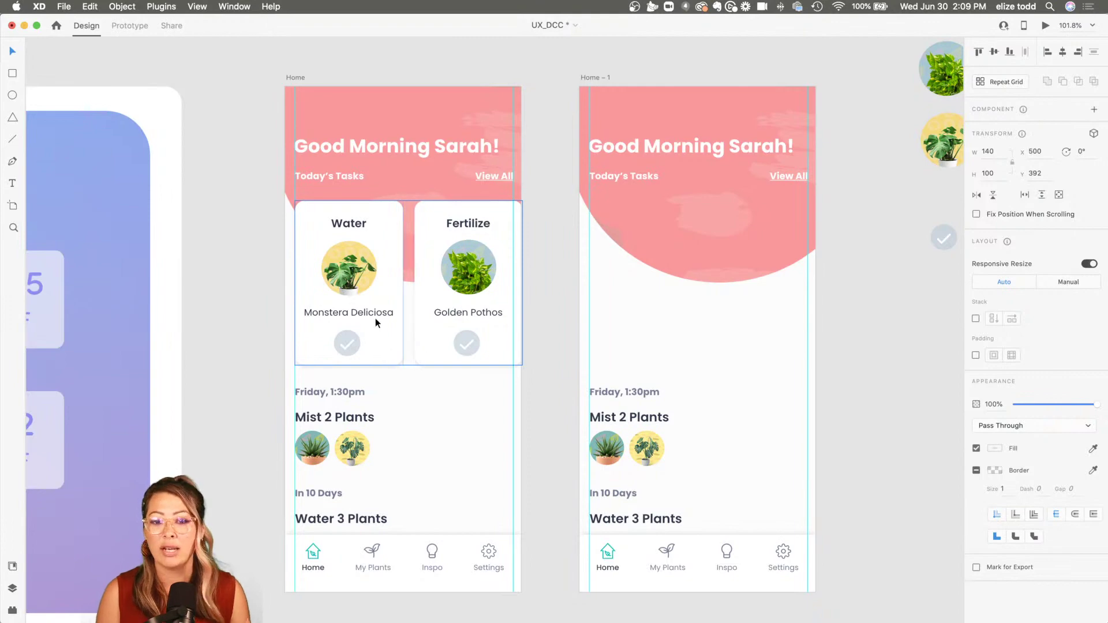
scroll(656, 285, "right", 3)
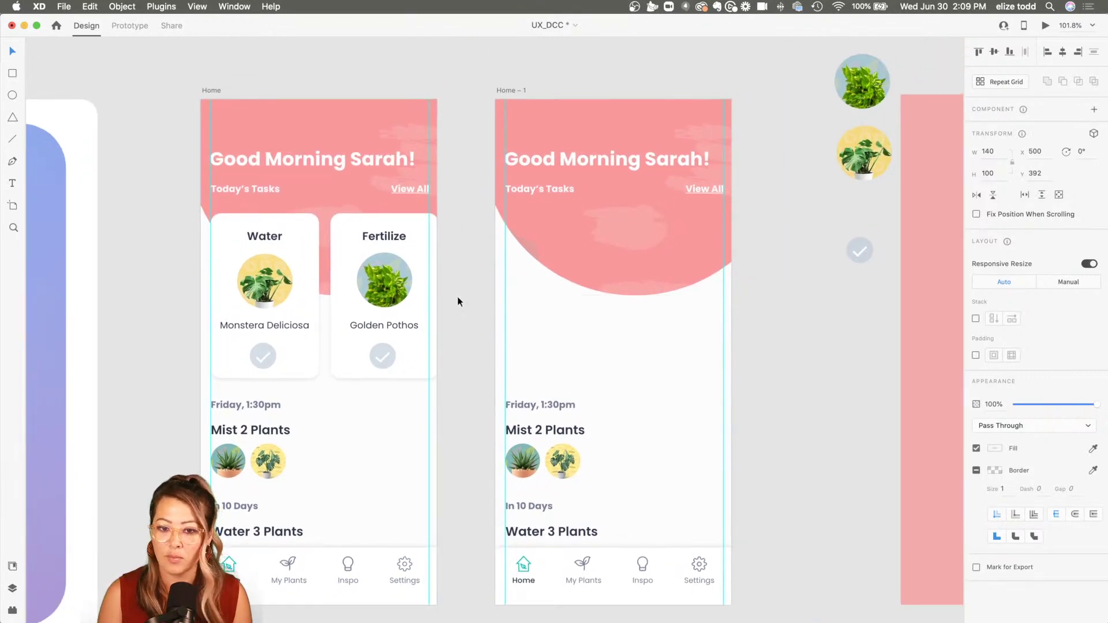
- Examine the dashboard data-disclosure quote on the pink artboard, and return to the Home artboard's View All link
scroll(559, 302, "right", 20)
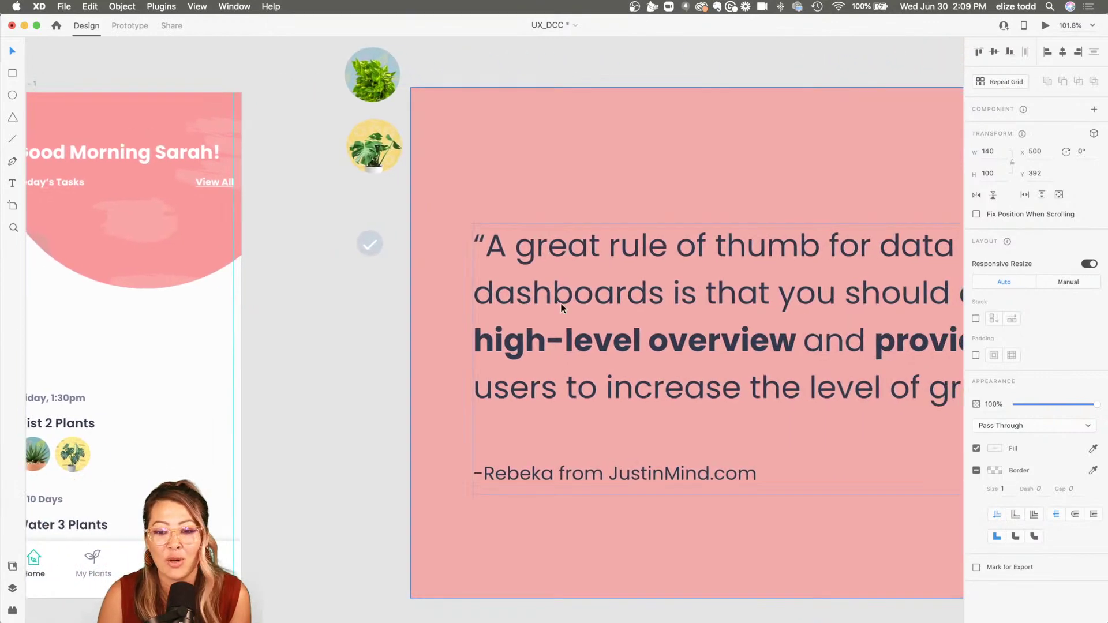
scroll(560, 303, "down", 3)
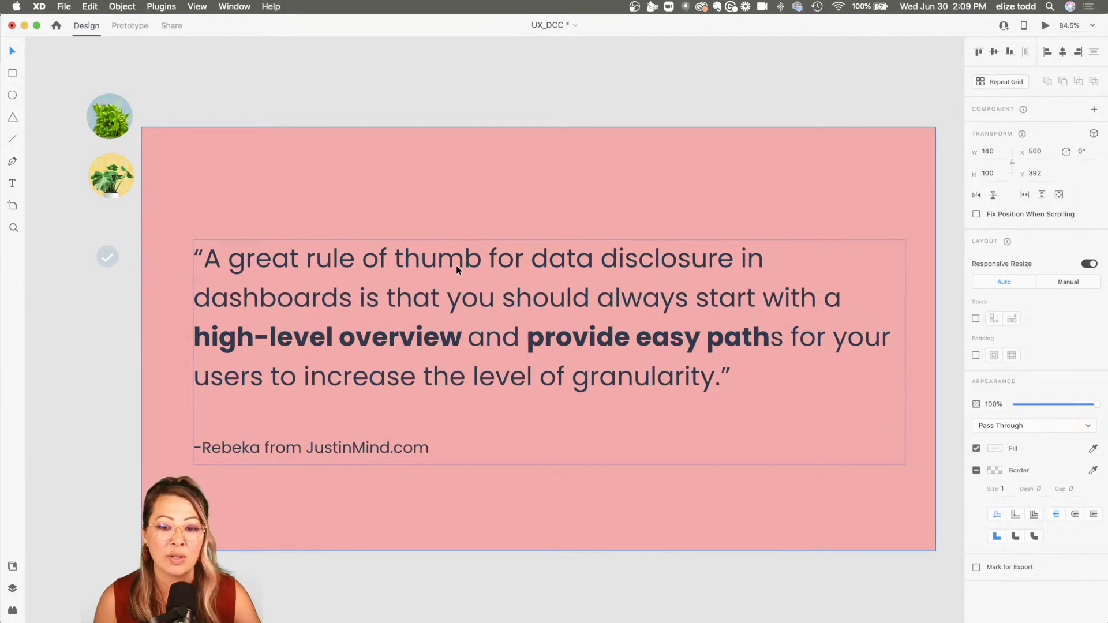
scroll(456, 265, "down", 2)
scroll(456, 265, "left", 15)
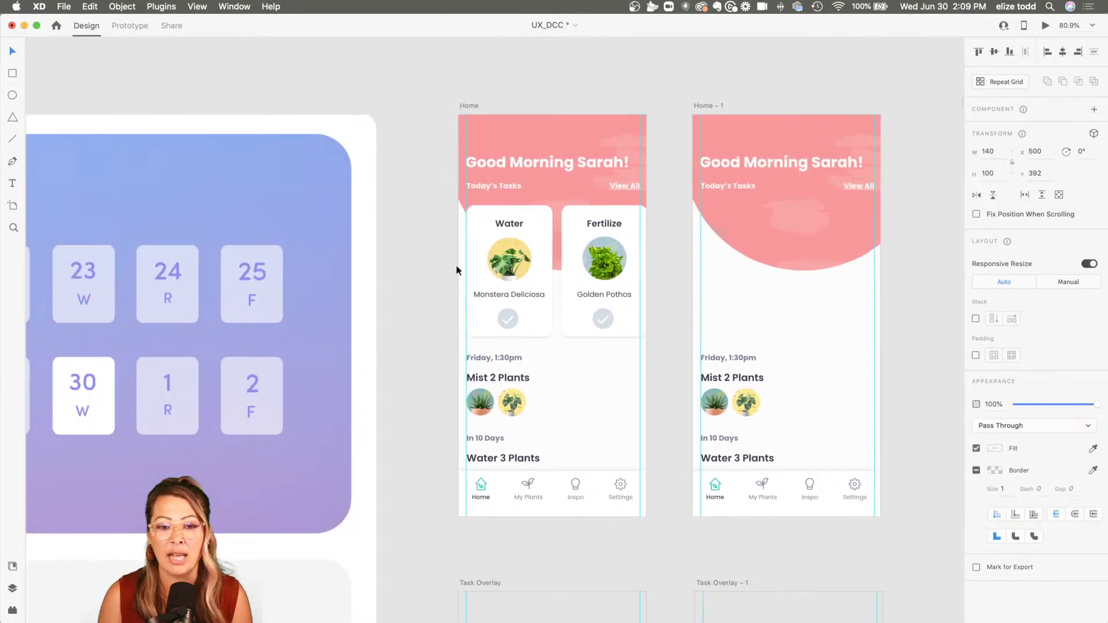
scroll(456, 265, "up", 5)
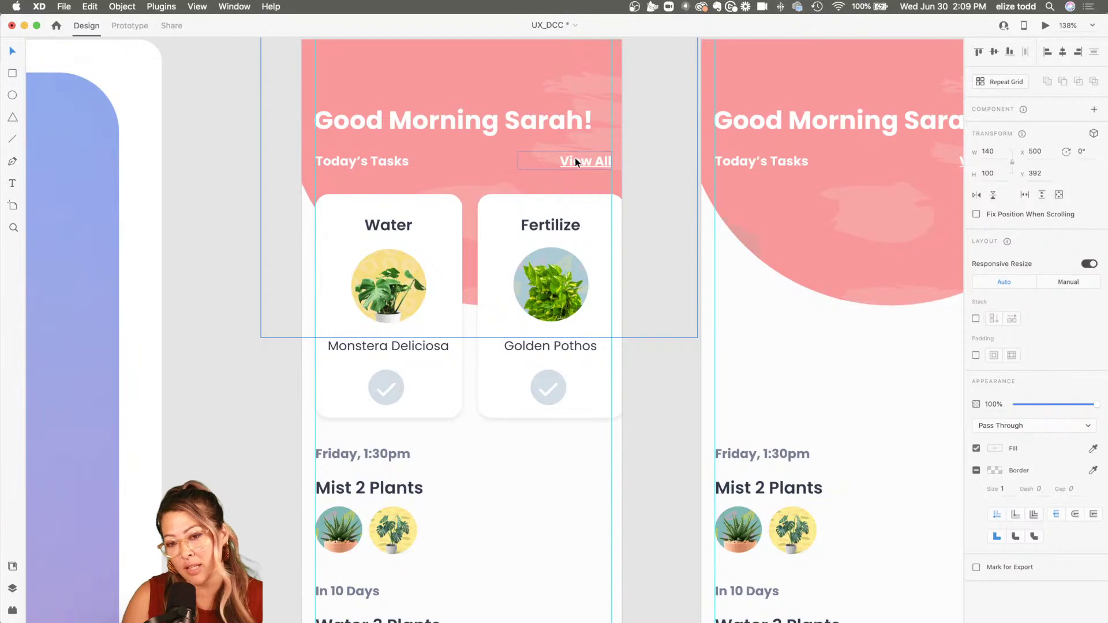
- Preview the Home screen, open its Today's Tasks overlay from View All to read the expert tips, and close the preview
scroll(575, 157, "down", 3)
left_click(399, 67)
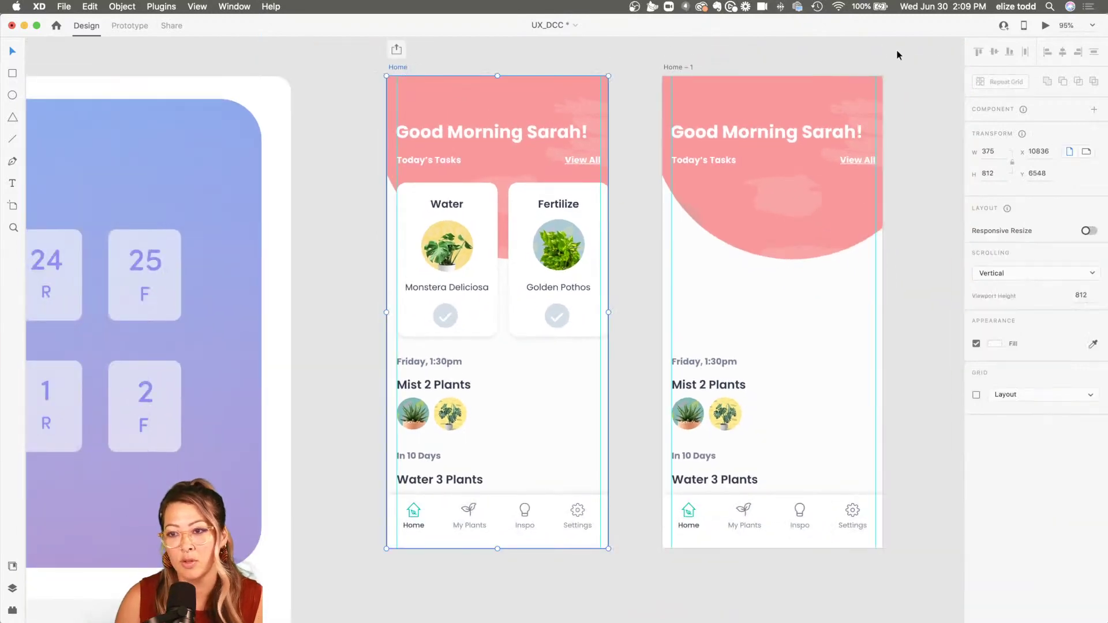
left_click(1046, 26)
left_click(686, 190)
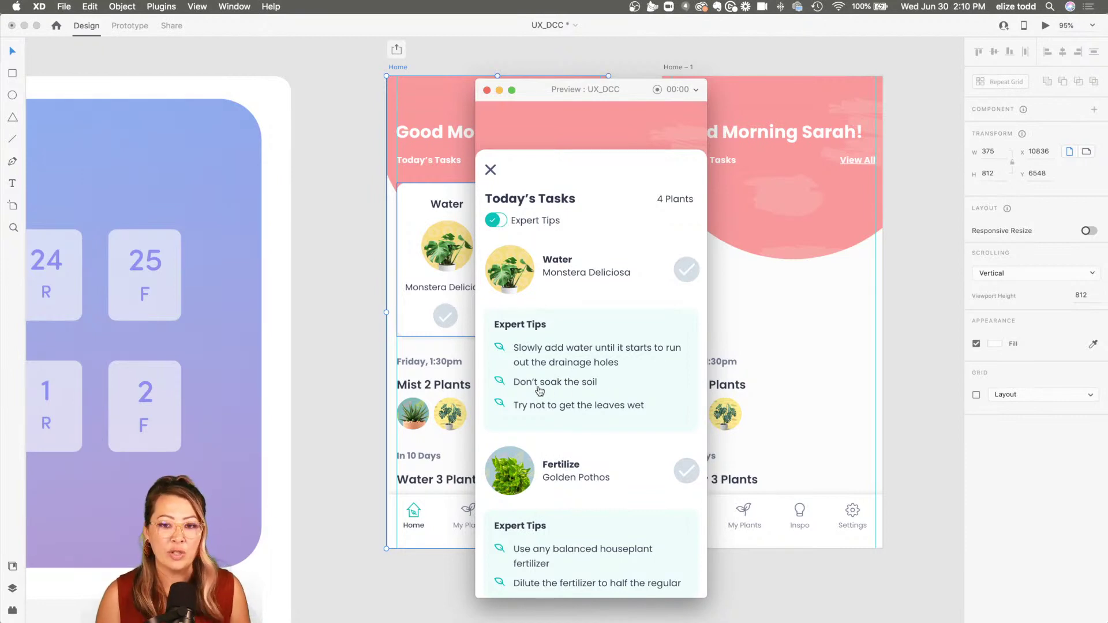
left_click(485, 89)
left_click(368, 151)
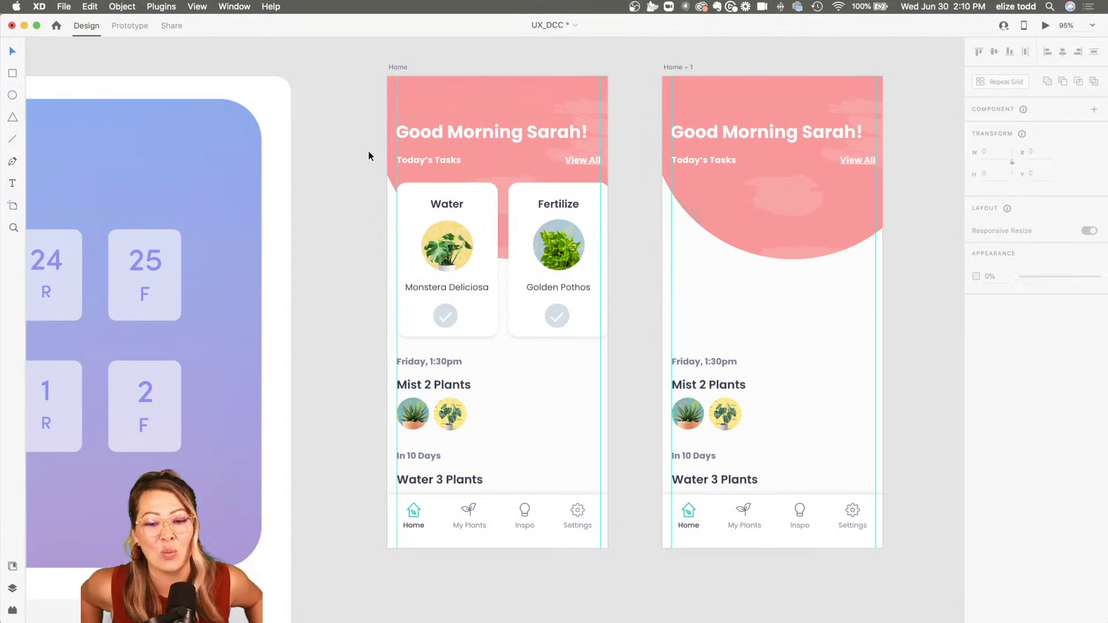
- Select the pink circular header background on Home – 1 to inspect how it extends beyond the artboard, and deselect it
scroll(368, 150, "right", 5)
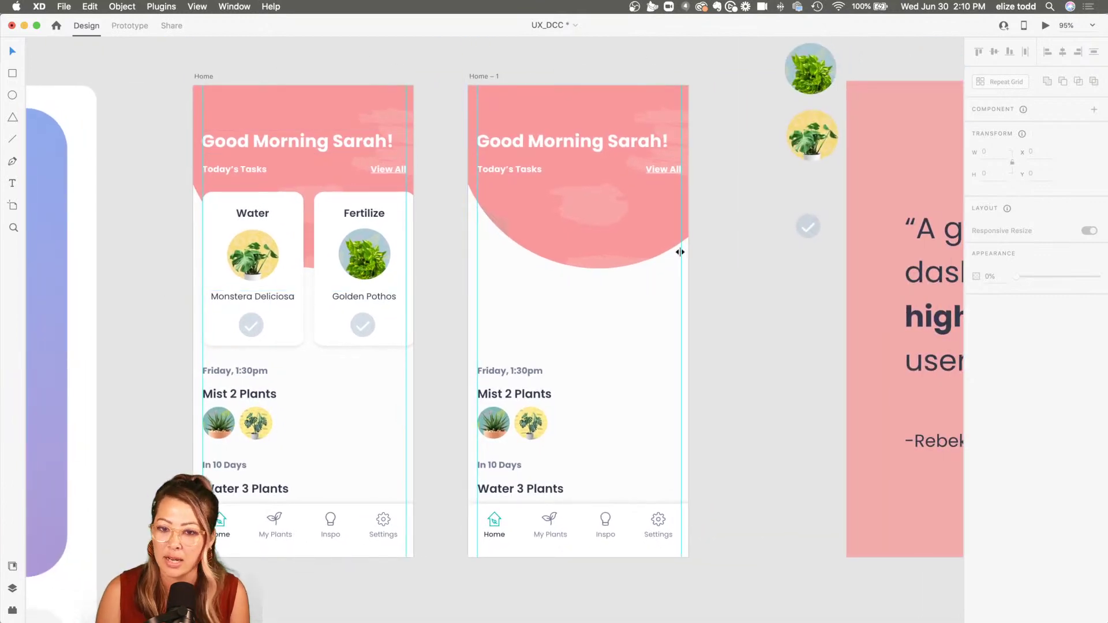
scroll(626, 277, "up", 3)
scroll(611, 278, "up", 2)
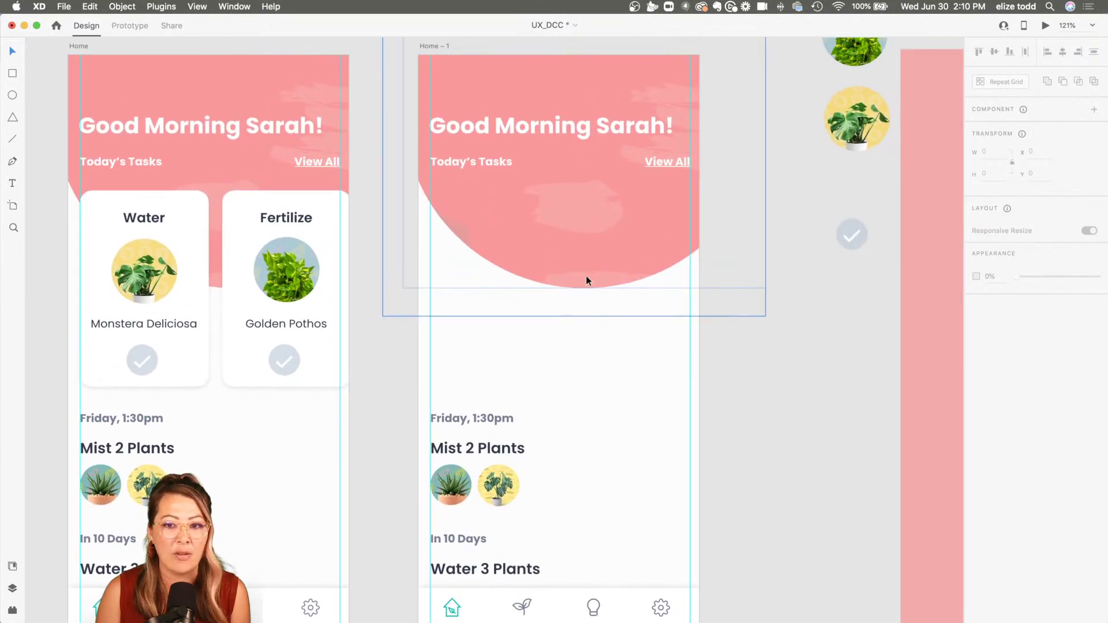
scroll(577, 272, "down", 5)
mouse_move(577, 272)
left_mouse_down()
mouse_move(542, 331)
mouse_move(569, 309)
mouse_move(569, 274)
left_mouse_up()
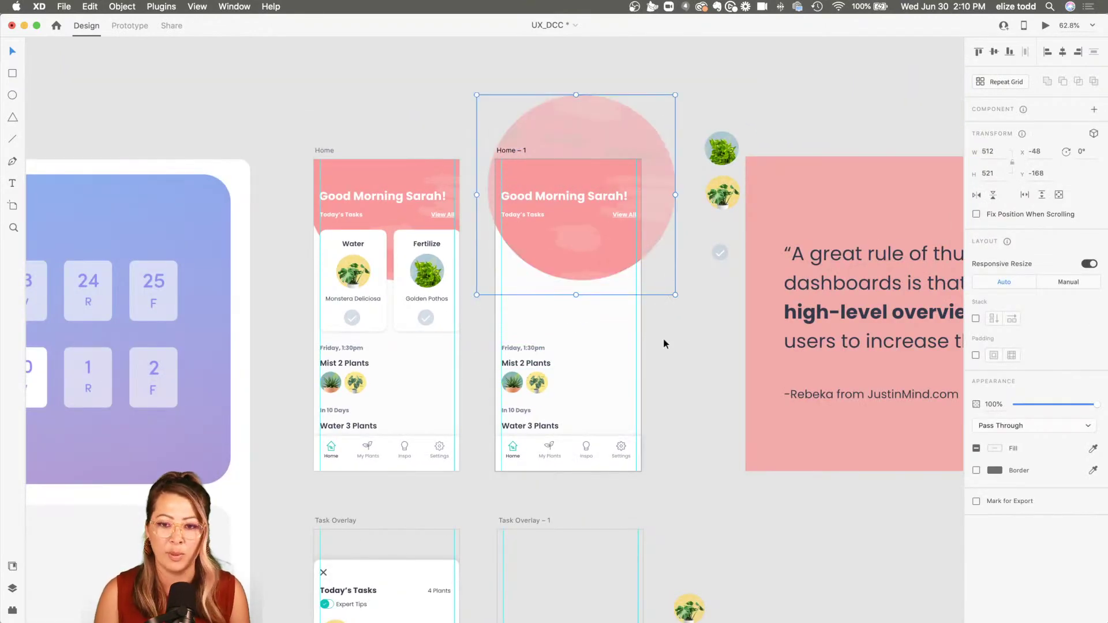
left_click(689, 345)
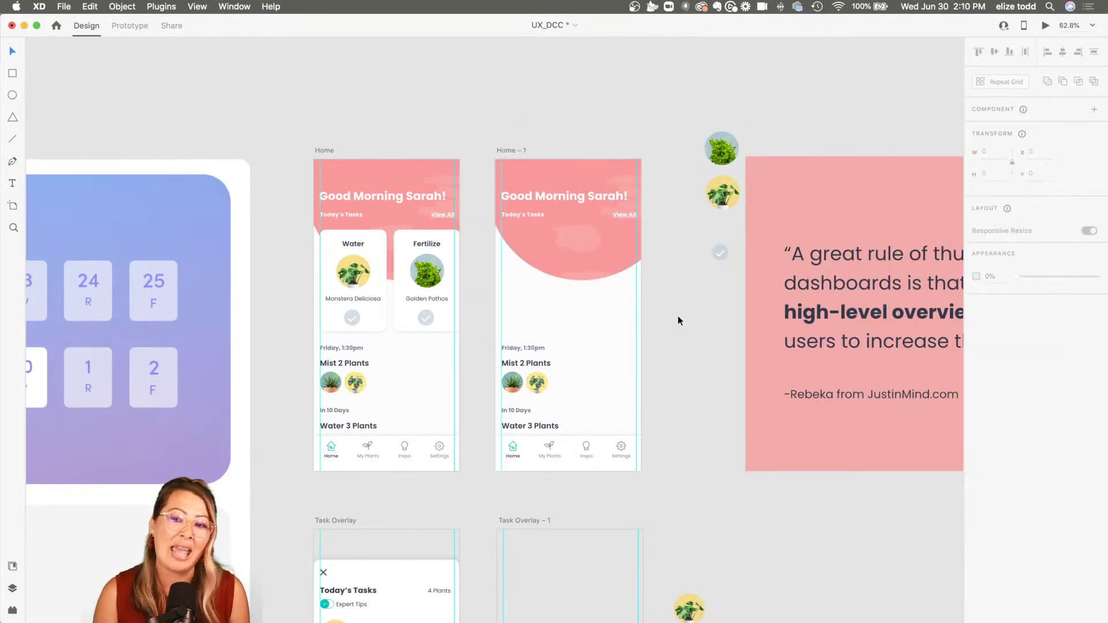
- Inspect the pink circle nested inside the Home – 1 header group, and leave the group
scroll(678, 317, "up", 4)
scroll(678, 317, "up", 2)
scroll(678, 316, "left", 1)
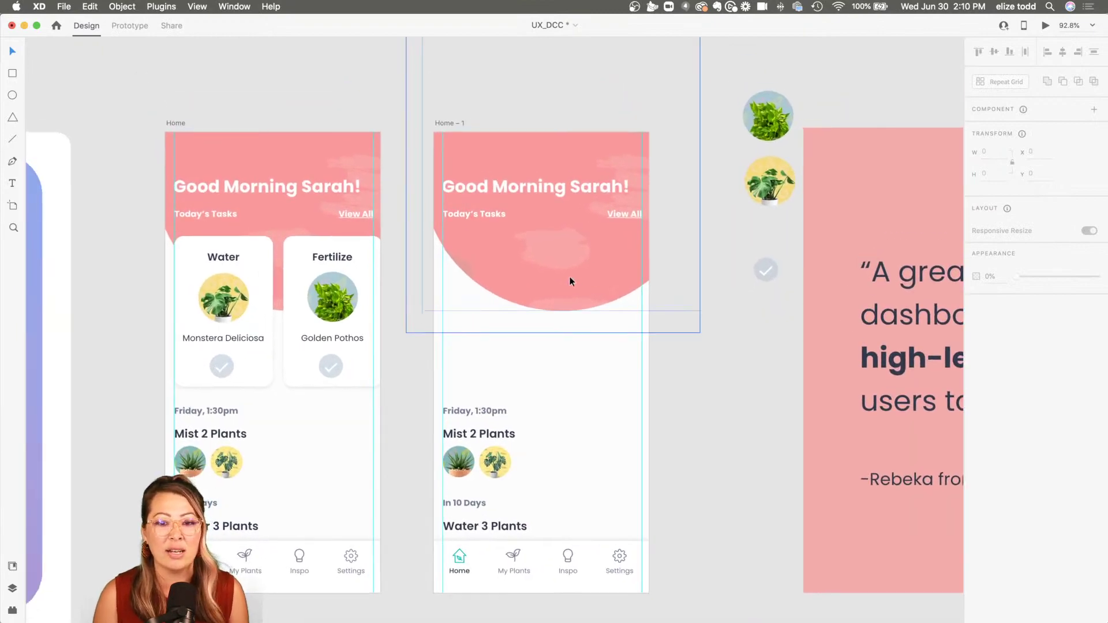
left_click(569, 277)
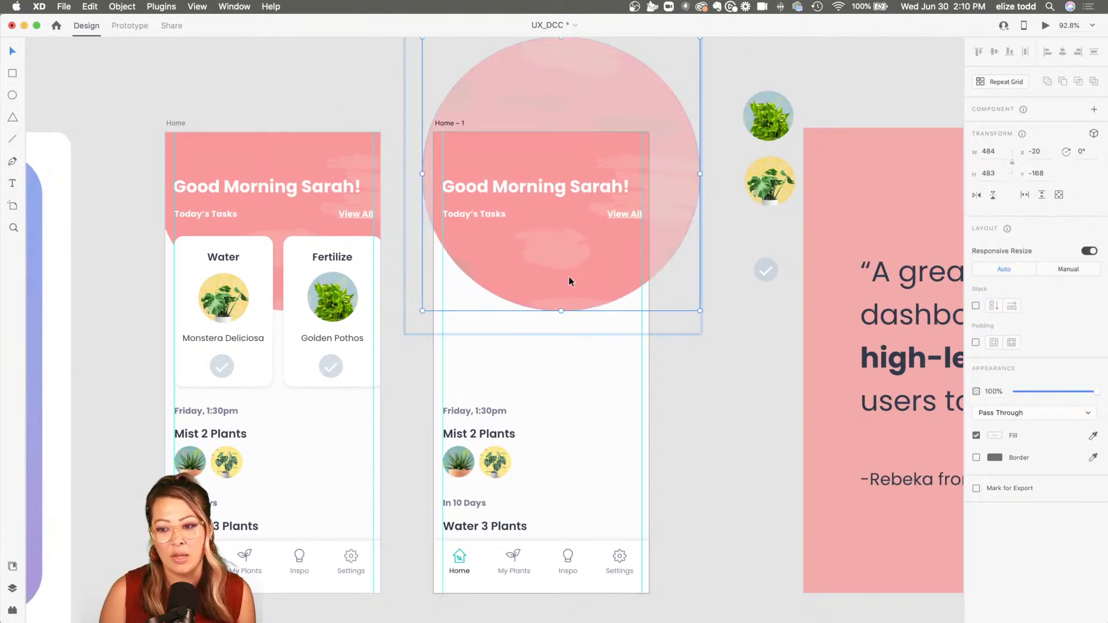
double_click(551, 269)
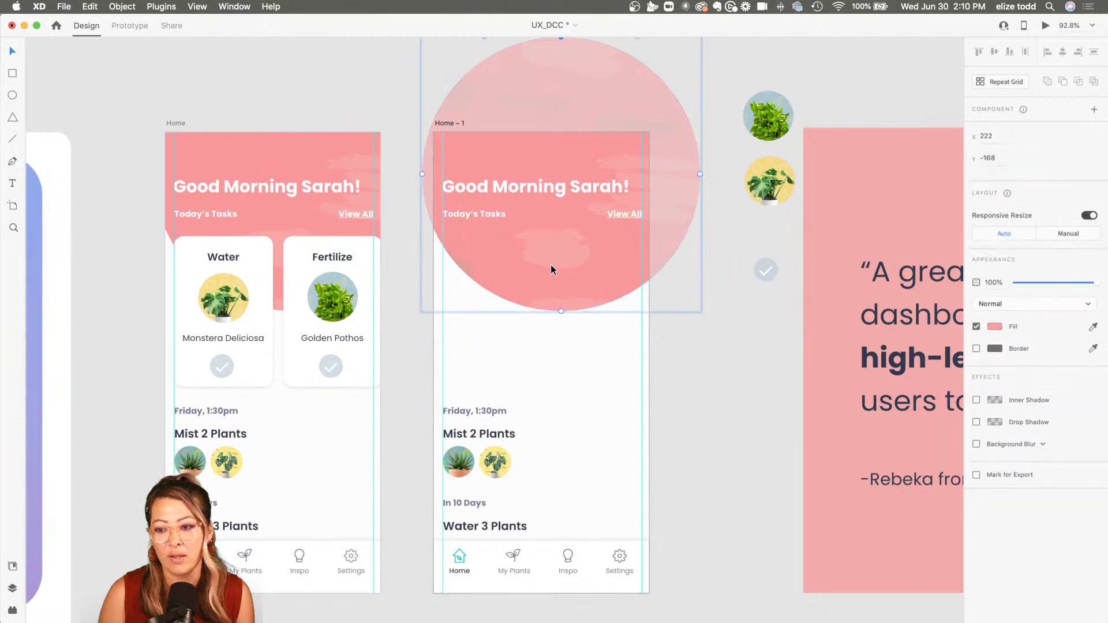
key("Escape")
left_click(621, 330)
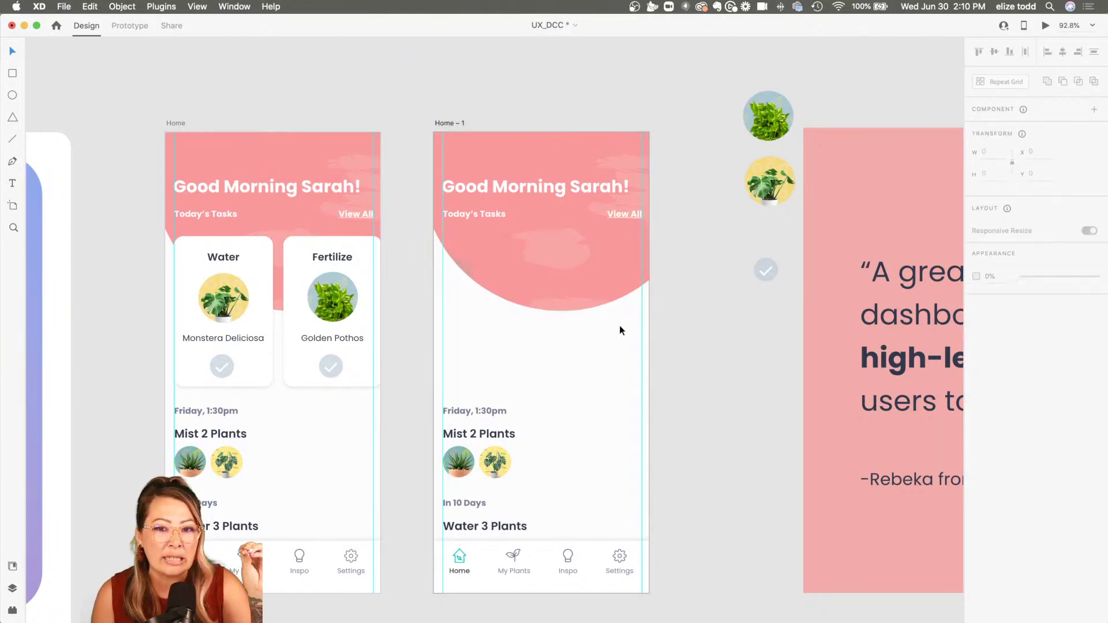
- Examine the brush-stroke texture on the Home – 1 header and the empty area for the task cards
scroll(584, 225, "up", 5)
scroll(568, 305, "up", 1)
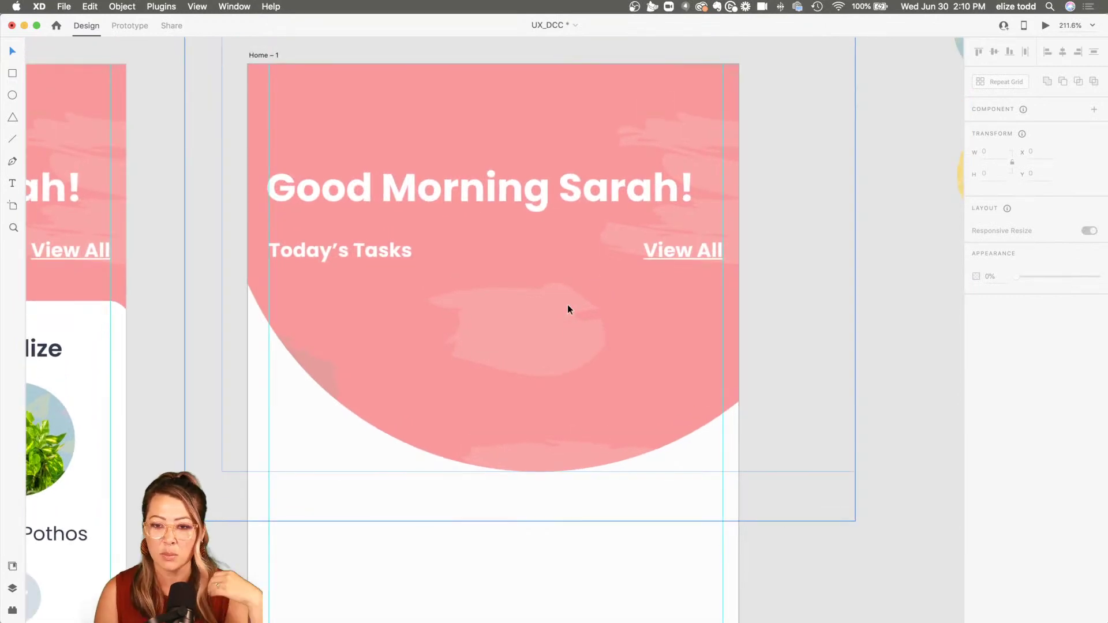
scroll(567, 306, "down", 4)
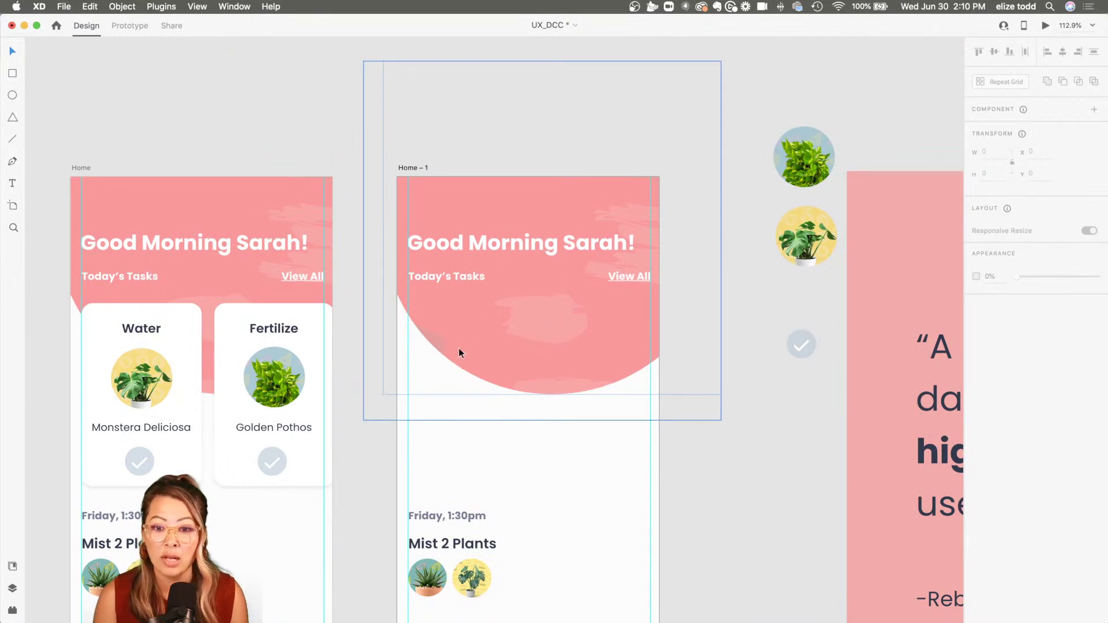
scroll(463, 341, "down", 1)
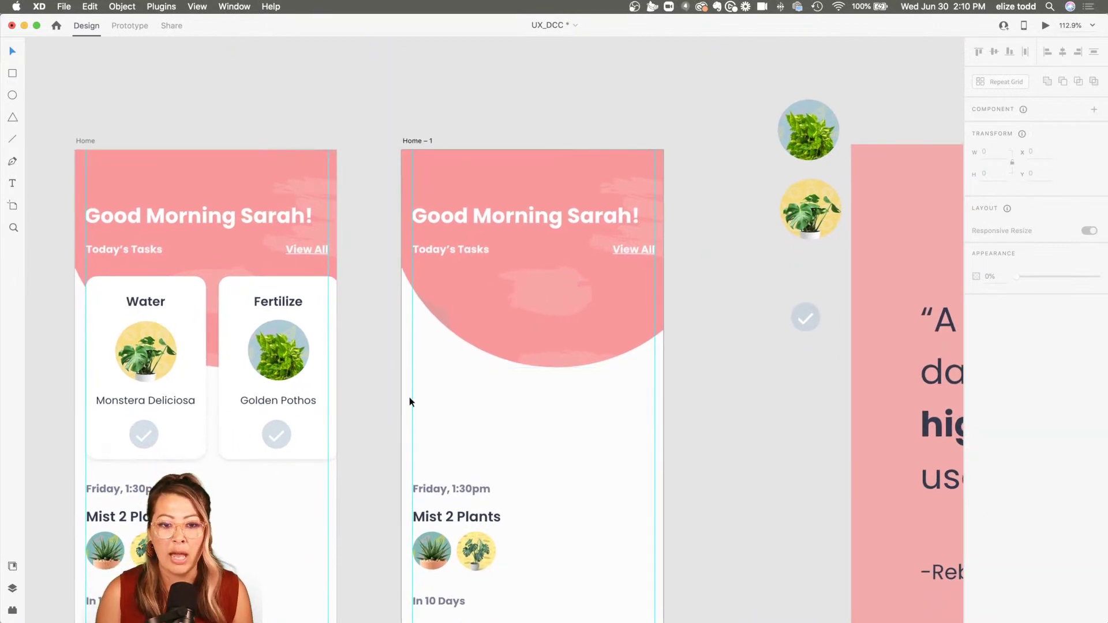
- Draw a card rectangle about 181 × 259 below Today's Tasks on Home – 1 and round its corners to 16
key("r")
mouse_move(413, 279)
left_mouse_down()
mouse_move(478, 424)
mouse_move(539, 456)
left_mouse_up()
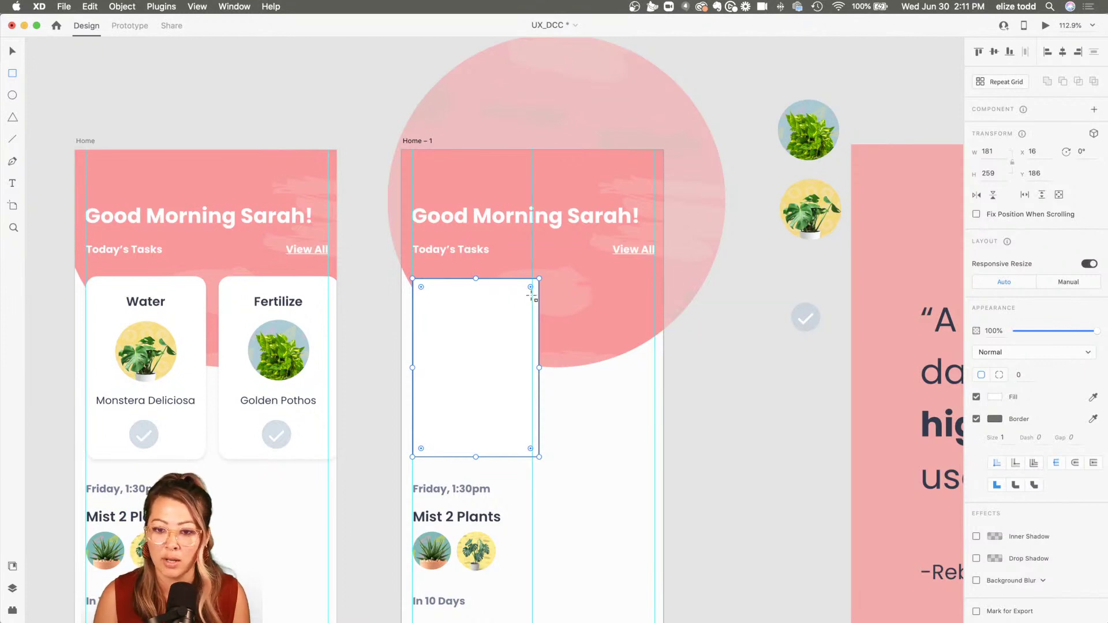
left_click_drag(531, 288, 530, 291)
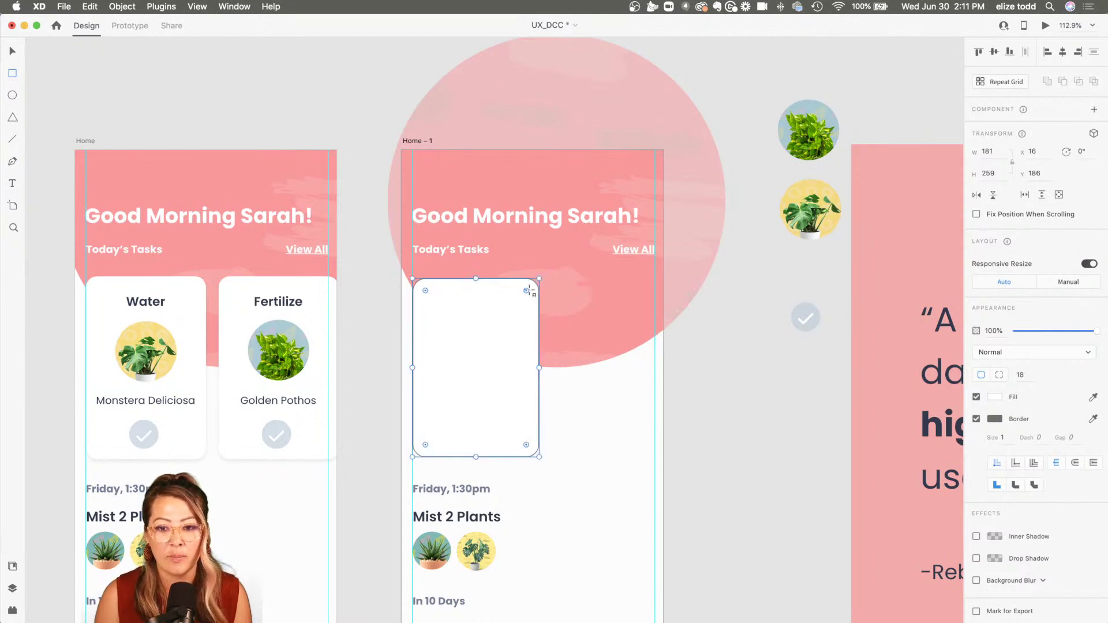
scroll(529, 289, "up", 5)
left_click_drag(519, 293, 525, 287)
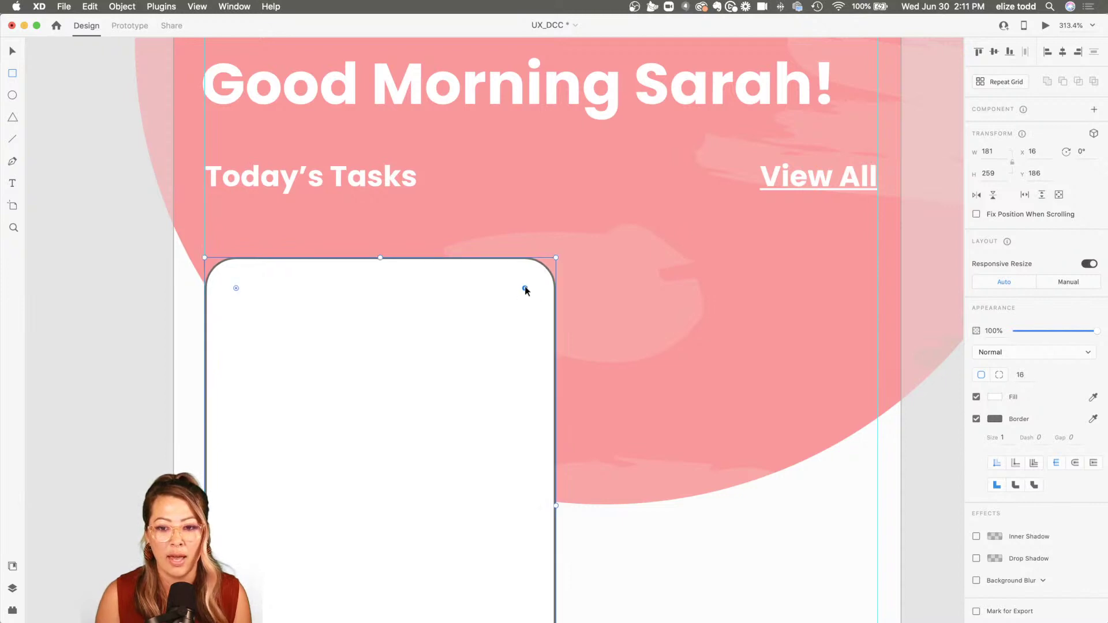
scroll(525, 290, "down", 4)
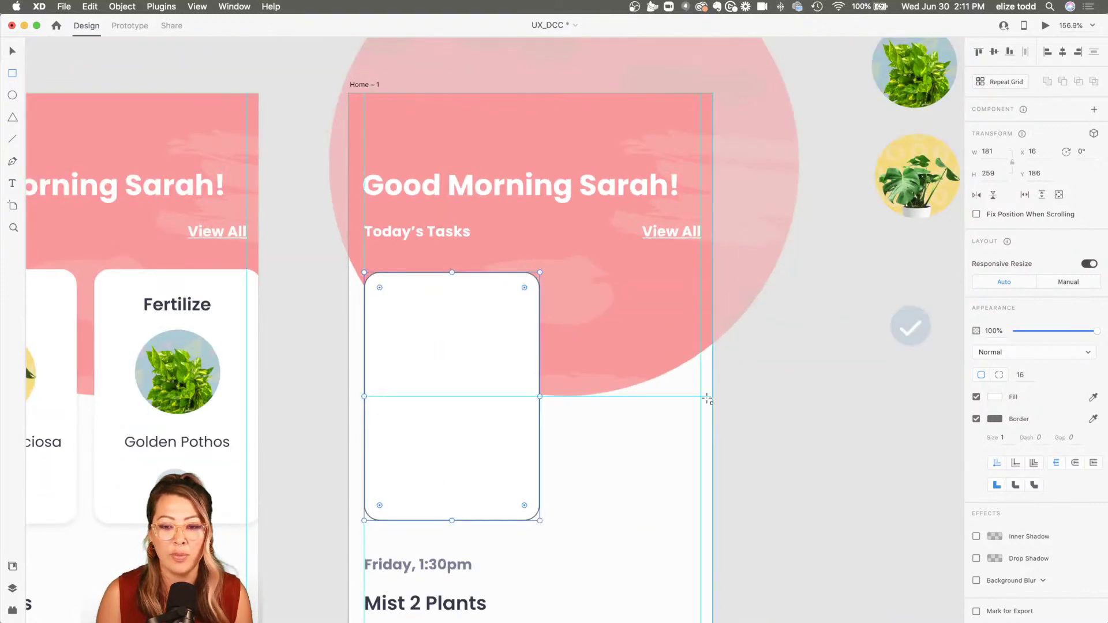
- Remove the border from the new white card on Home – 1 and compare it with the finished Home cards
left_click(976, 419)
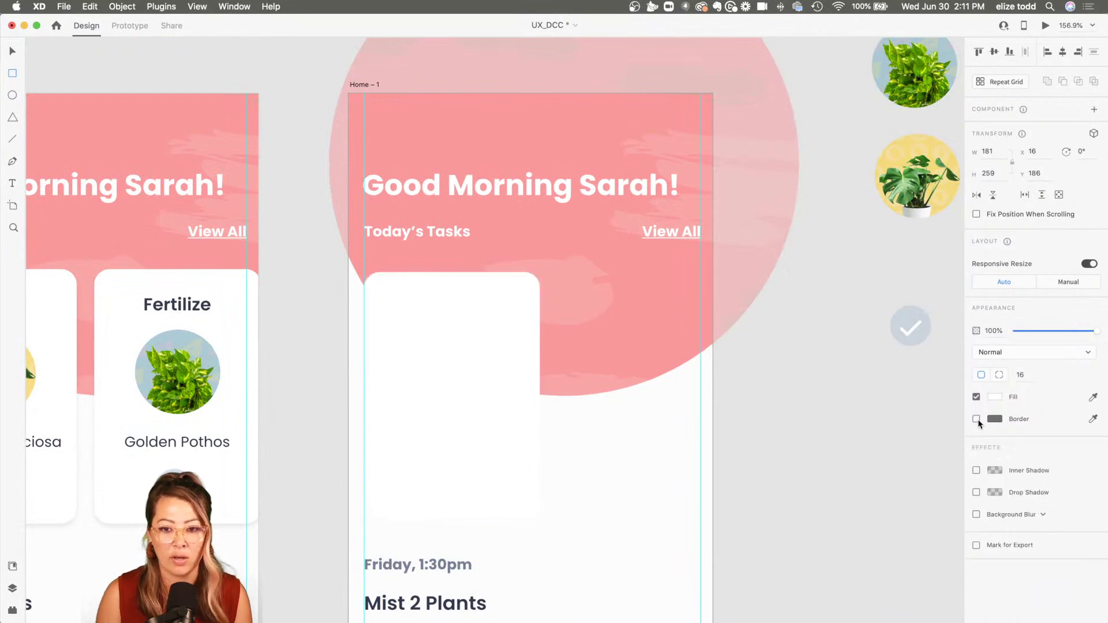
key("Escape")
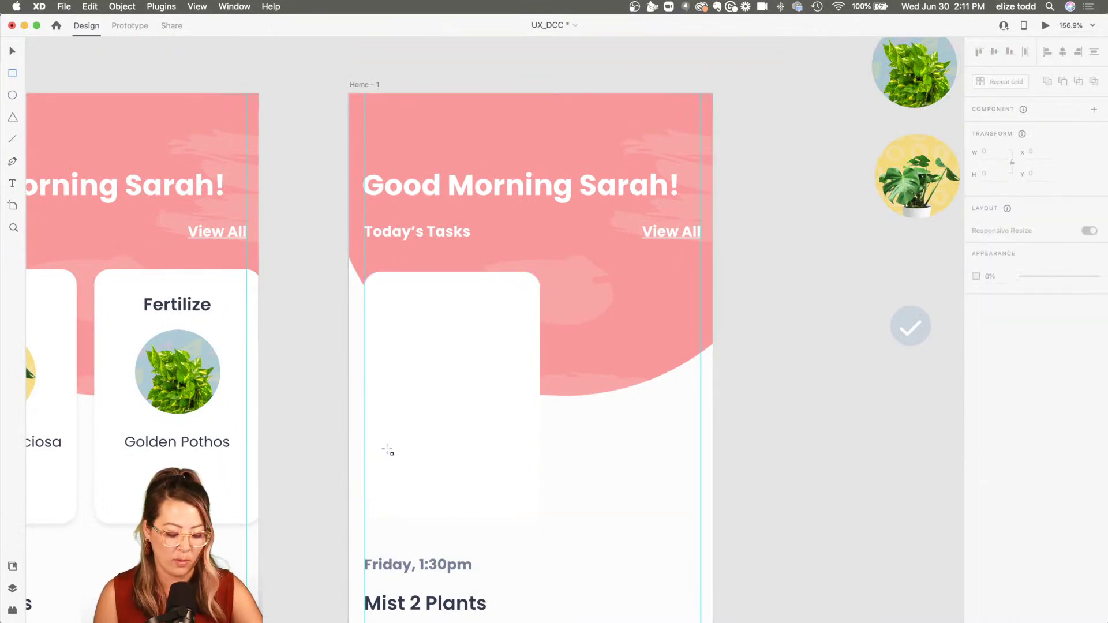
left_click(419, 448)
scroll(421, 448, "down", 2)
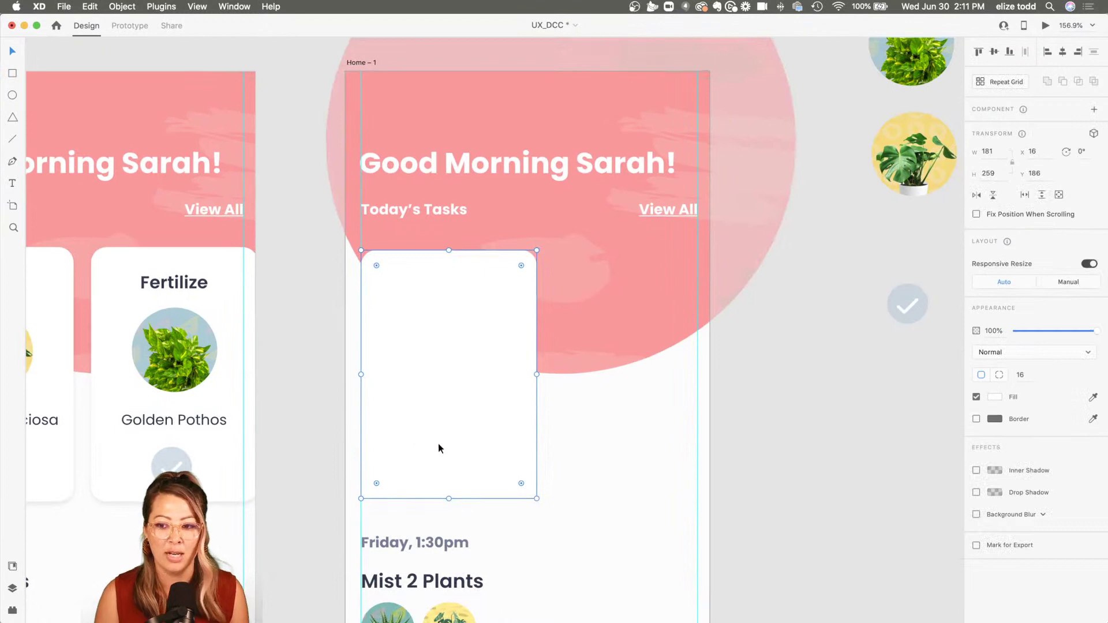
left_click(680, 450)
scroll(680, 444, "down", 3)
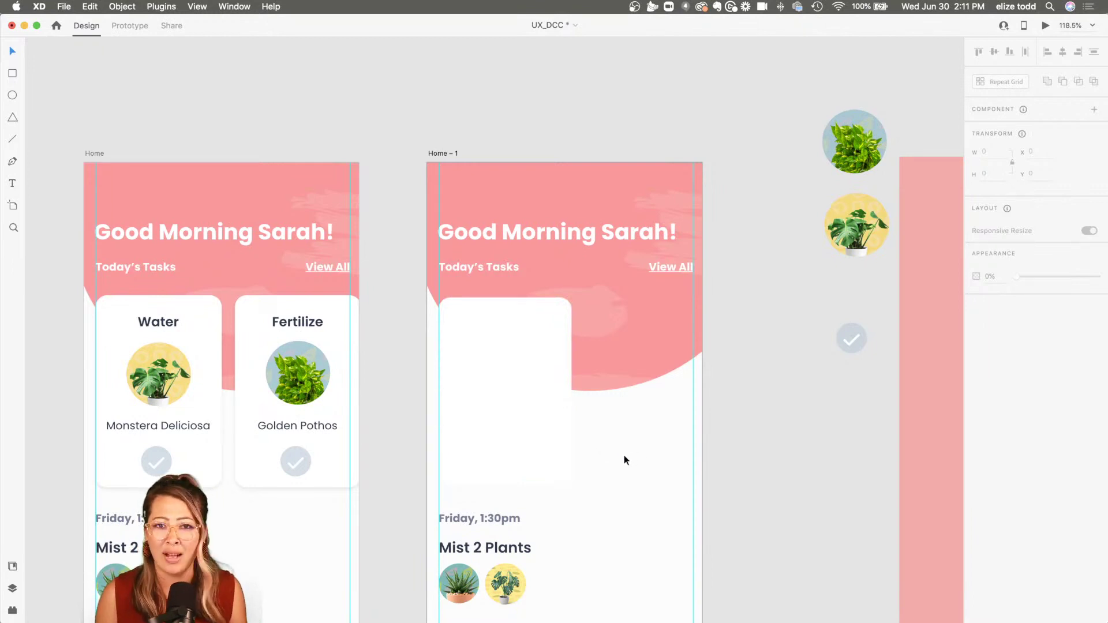
- Add a drop shadow with X 0, Y 3 and blur 6 to the white card on Home – 1
left_click(546, 417)
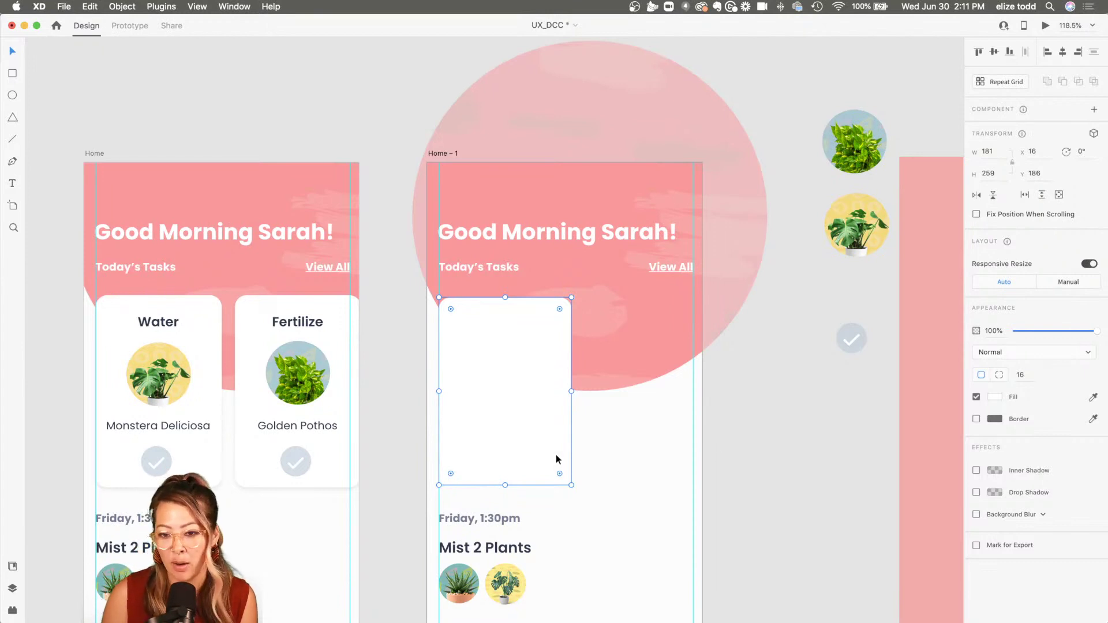
left_click(620, 452)
left_click(507, 442)
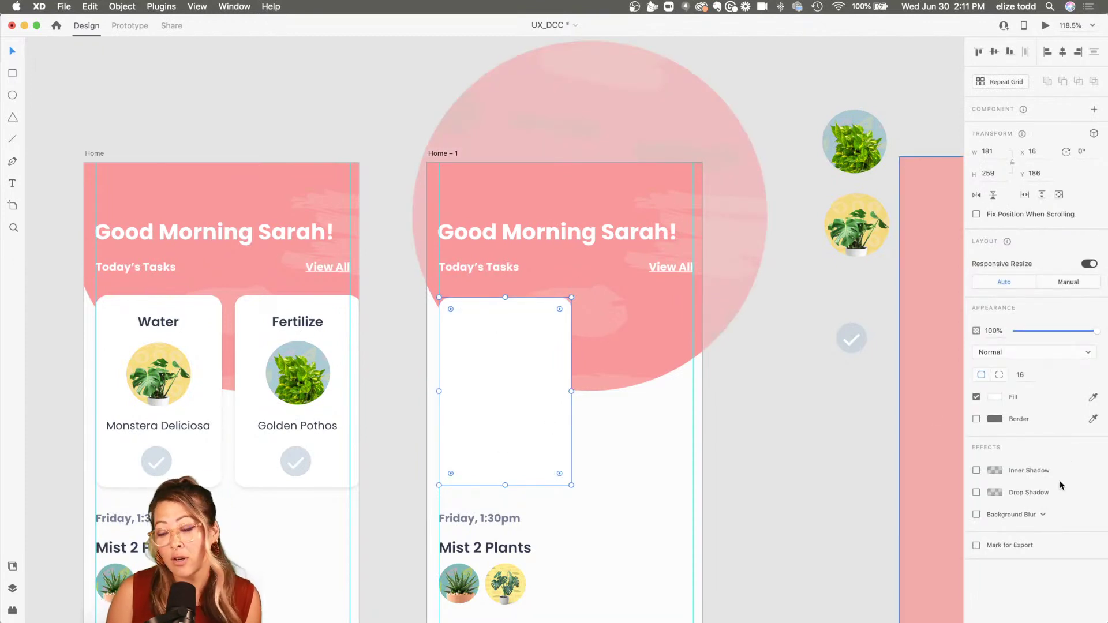
left_click(976, 492)
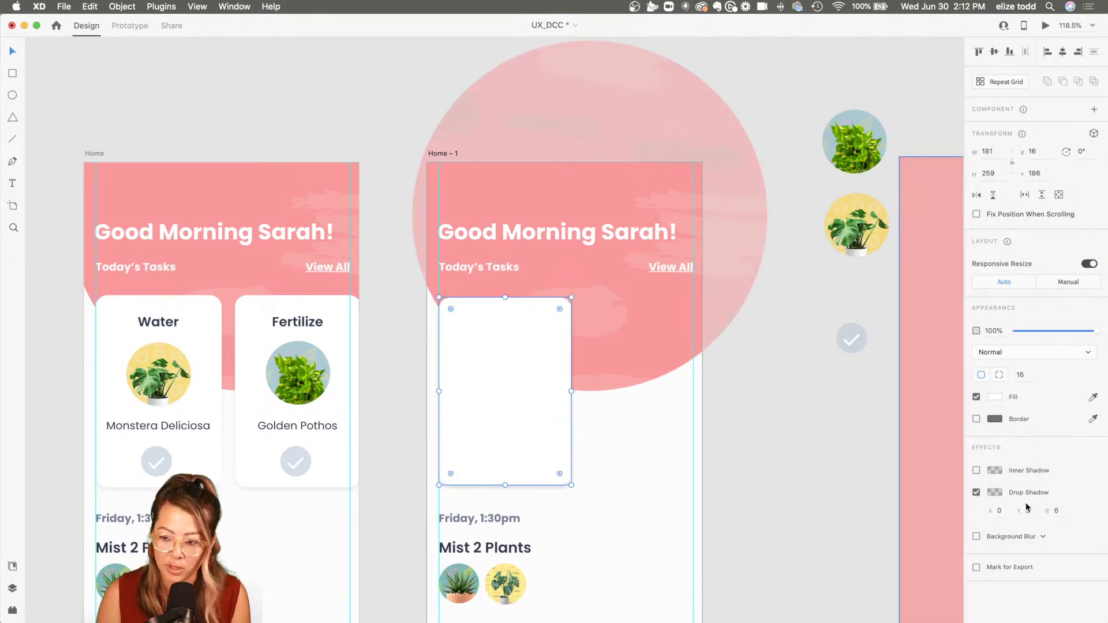
left_click(643, 477)
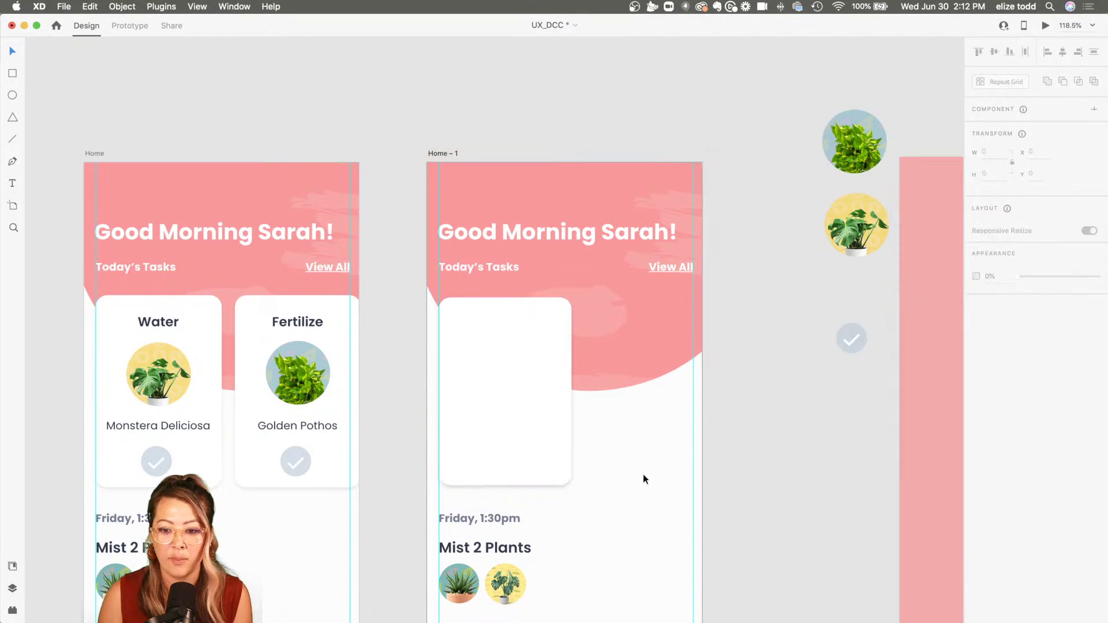
- Soften the white card's drop shadow by lowering its colour opacity, and check the result against the finished cards
left_click(499, 457)
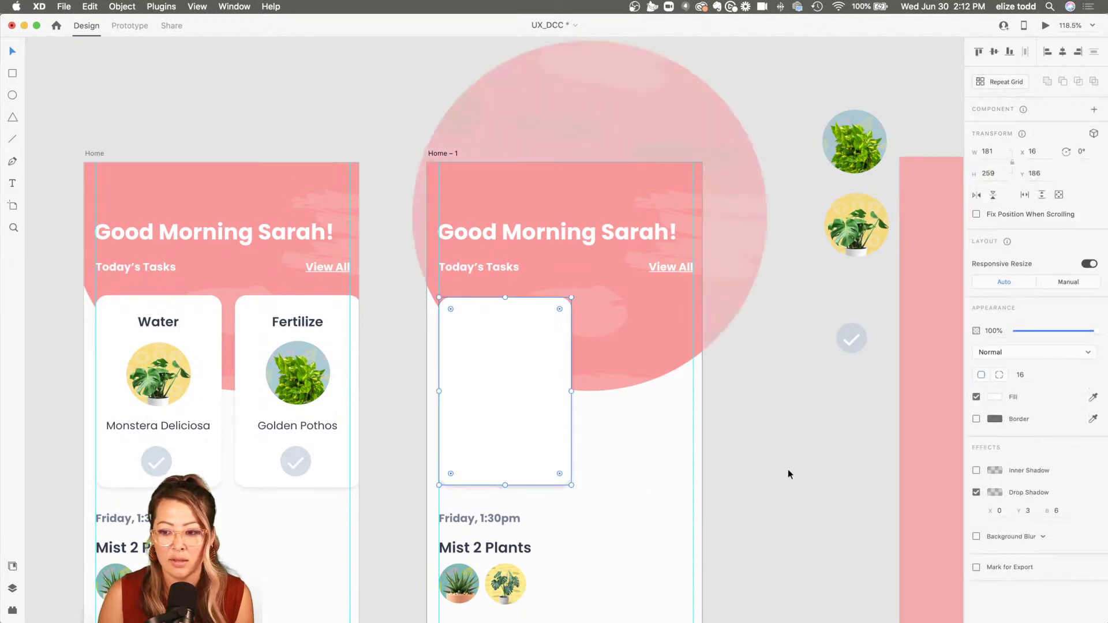
left_click(995, 492)
left_click_drag(969, 504, 970, 511)
left_click(764, 510)
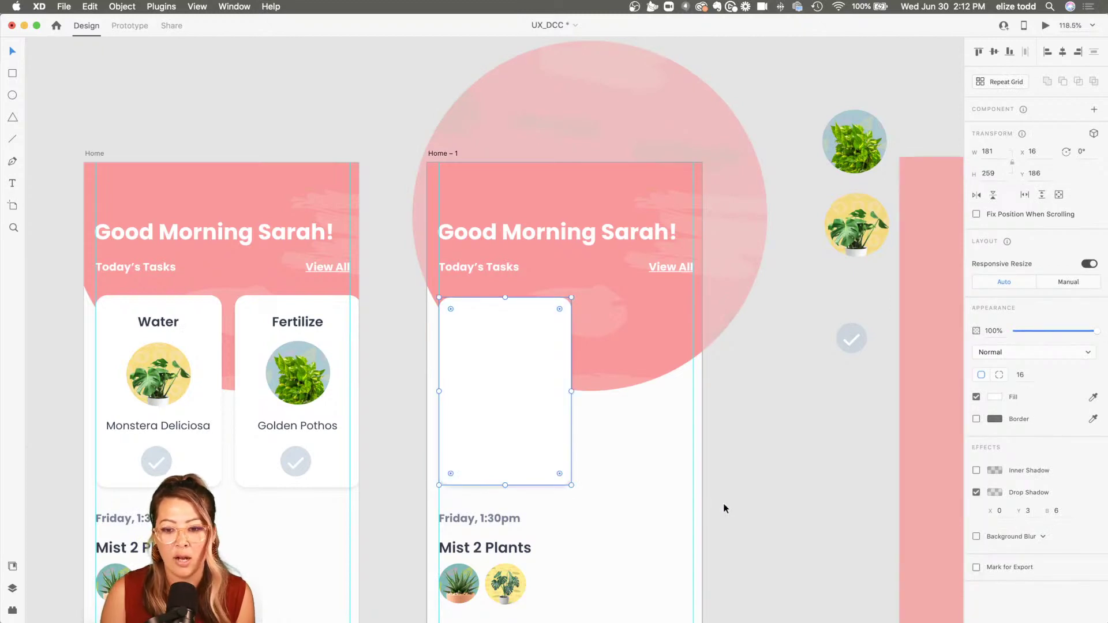
left_click(626, 483)
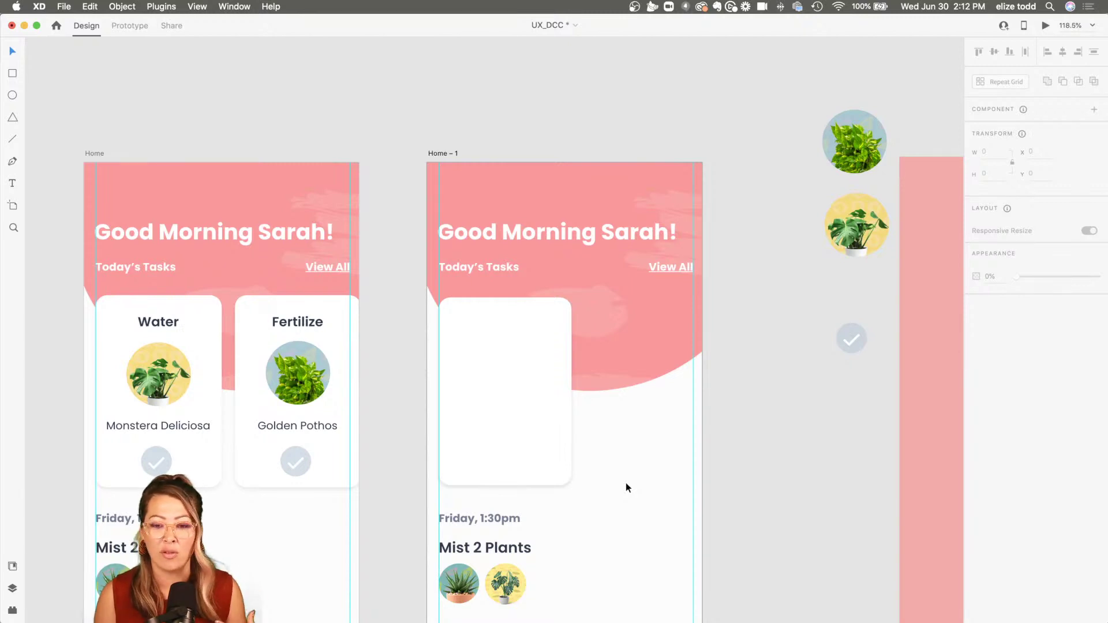
left_click(554, 429)
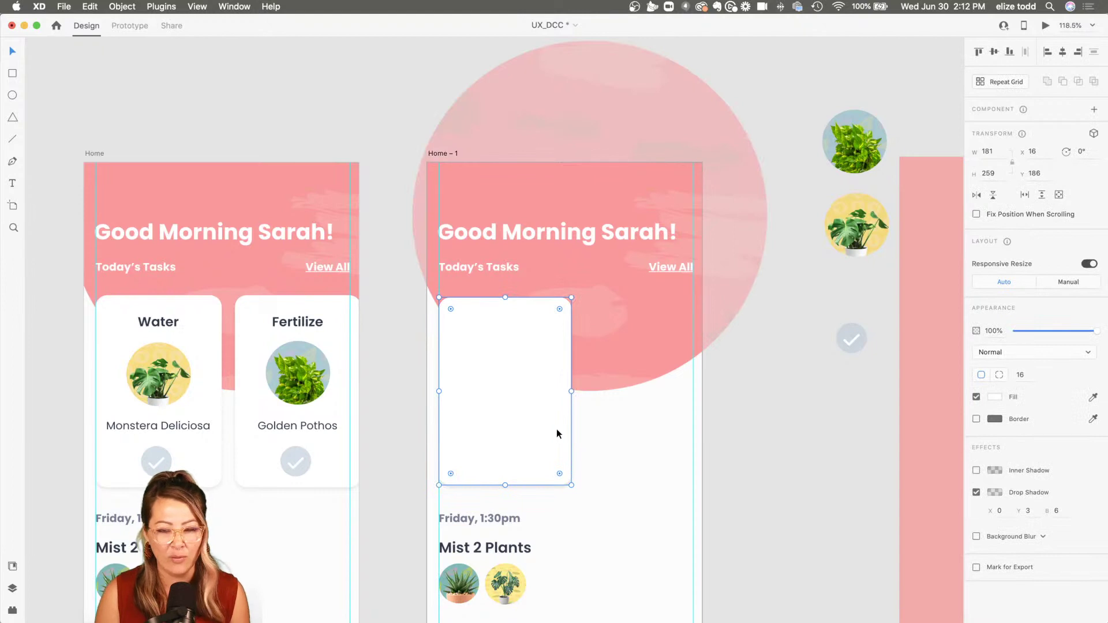
left_click(618, 402)
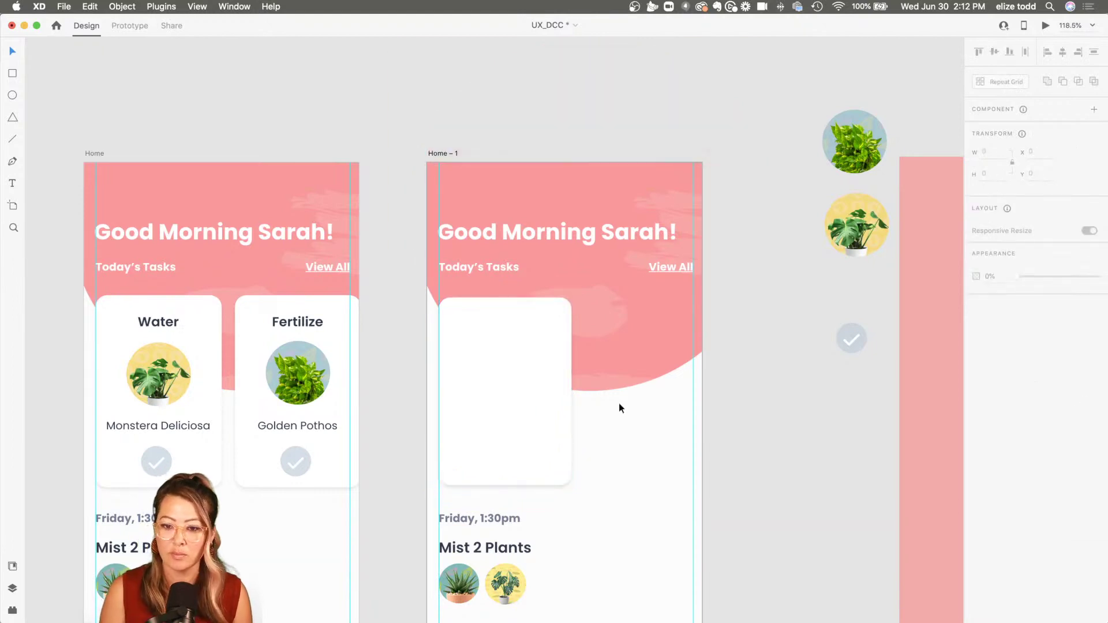
- Add the text "Water" on the white card on Home – 1
right_click(563, 381)
key("Escape")
key("t")
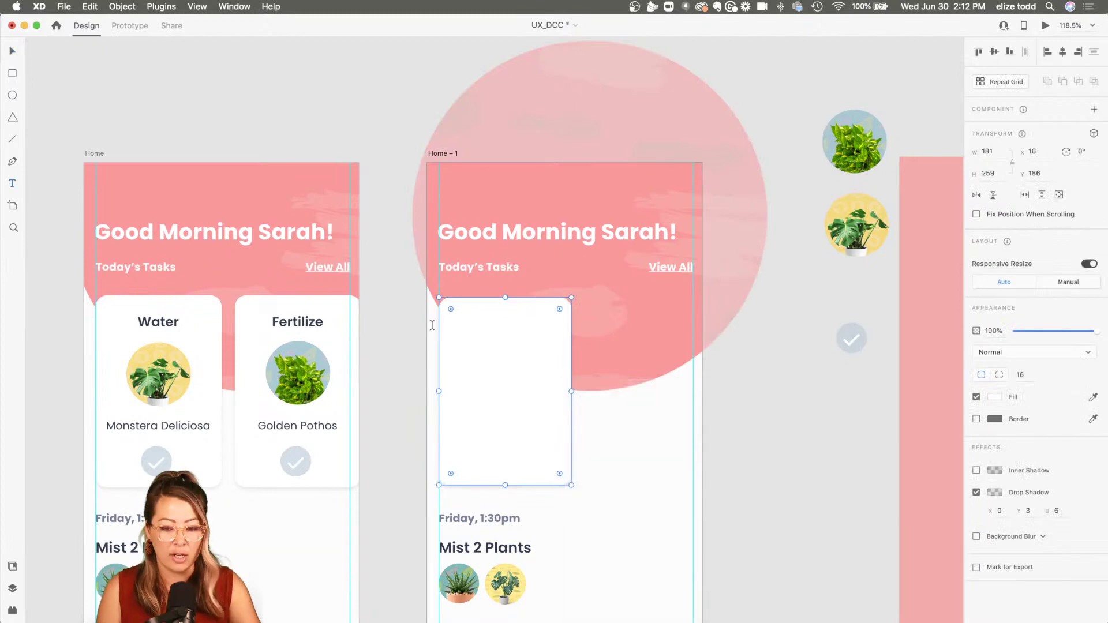
left_click(489, 341)
type("Water")
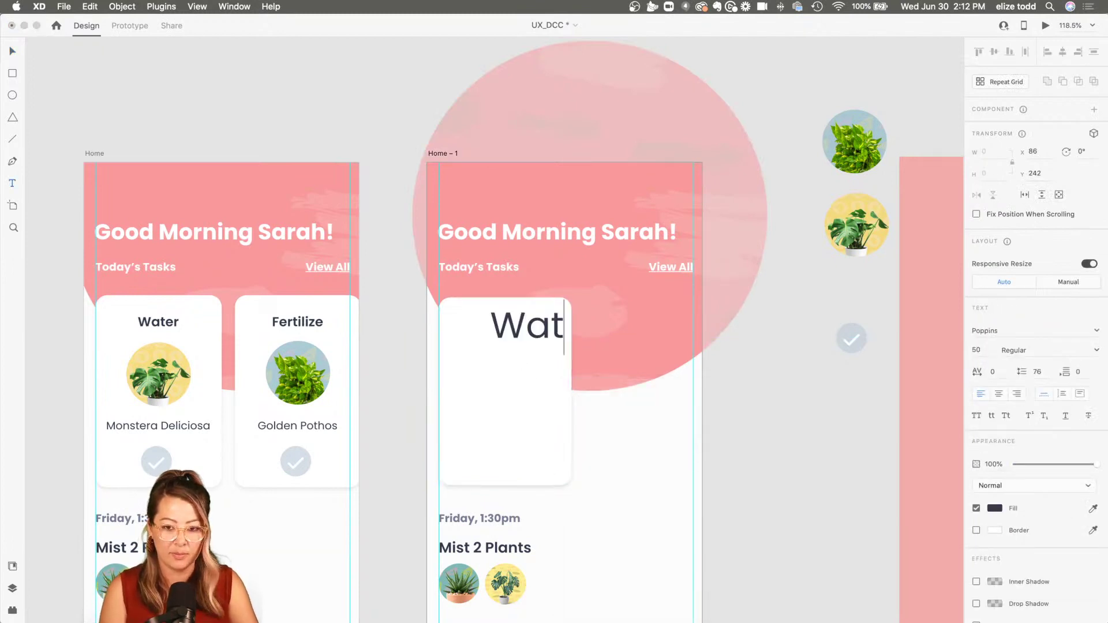
key("Escape")
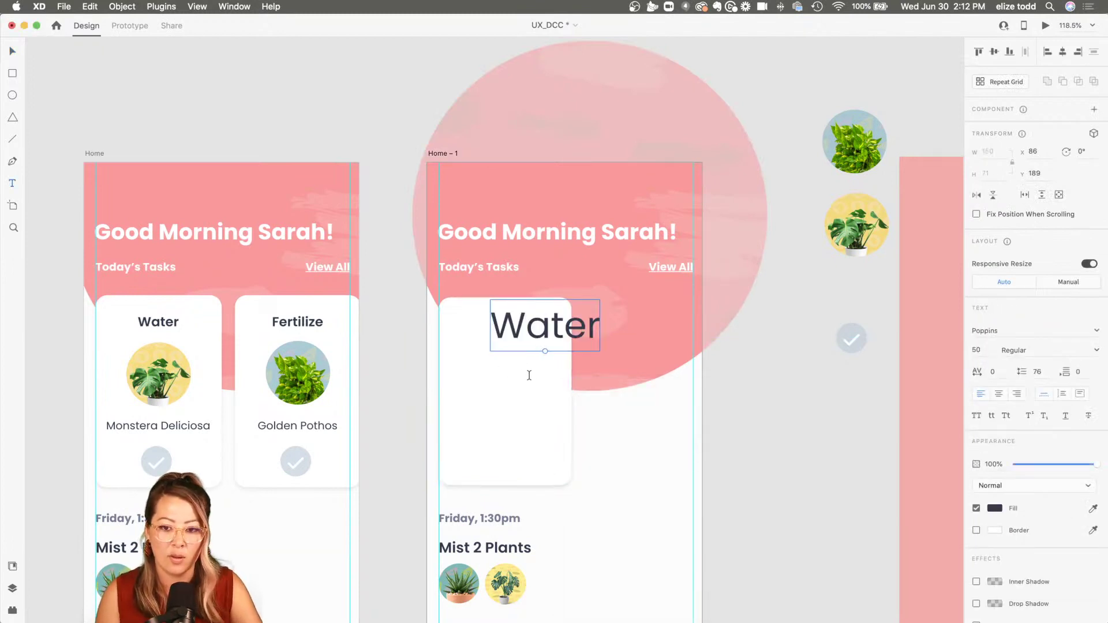
- Apply the H3 character style to the Water title and centre it near the card's top edge
left_click(12, 566)
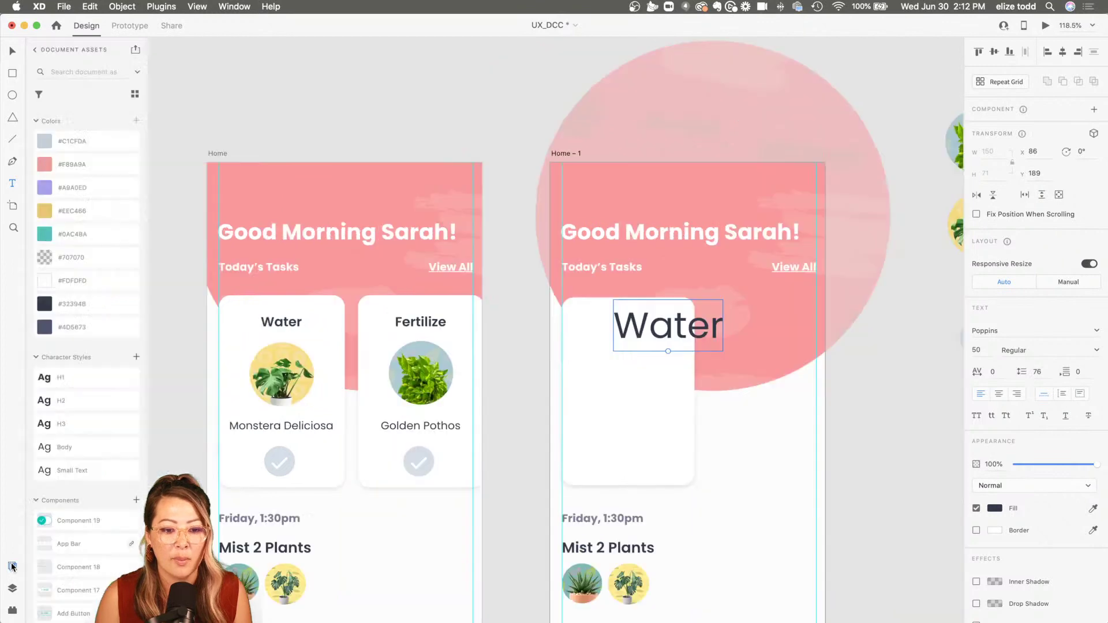
left_click(92, 421)
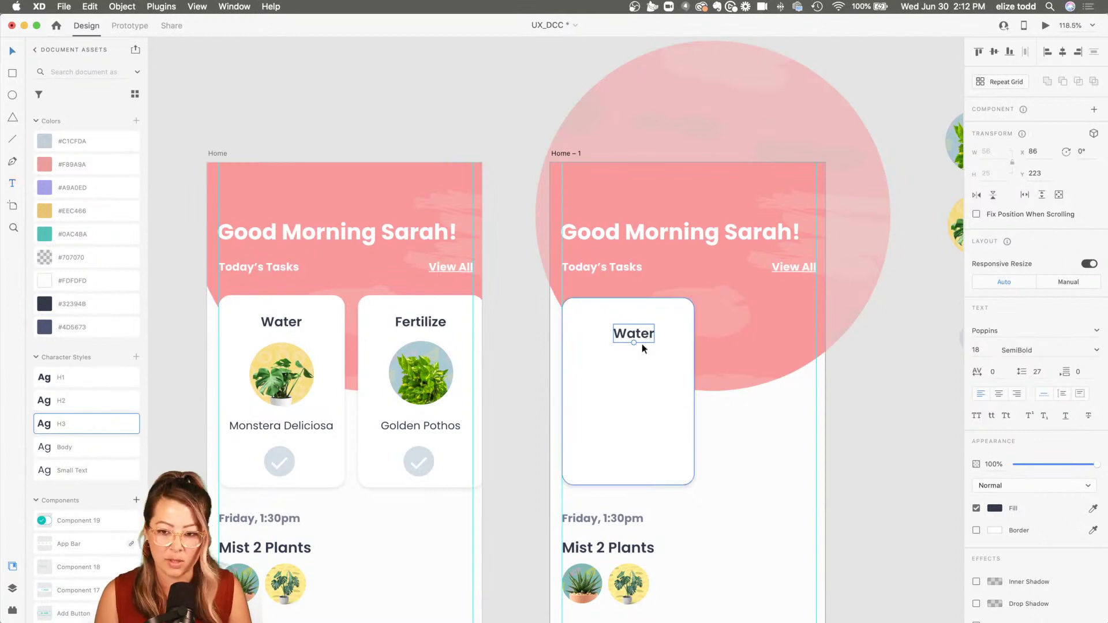
left_click_drag(640, 333, 634, 321)
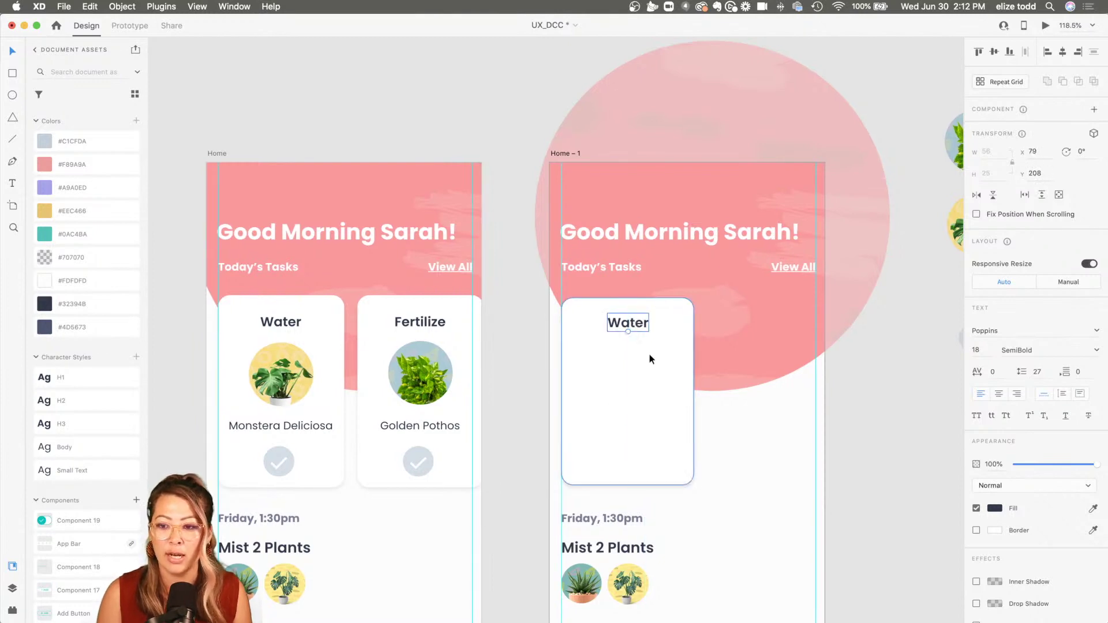
- Place the loose monstera picture below the Water title and centre it horizontally on the white card
scroll(670, 347, "right", 3)
left_click_drag(925, 217, 574, 363)
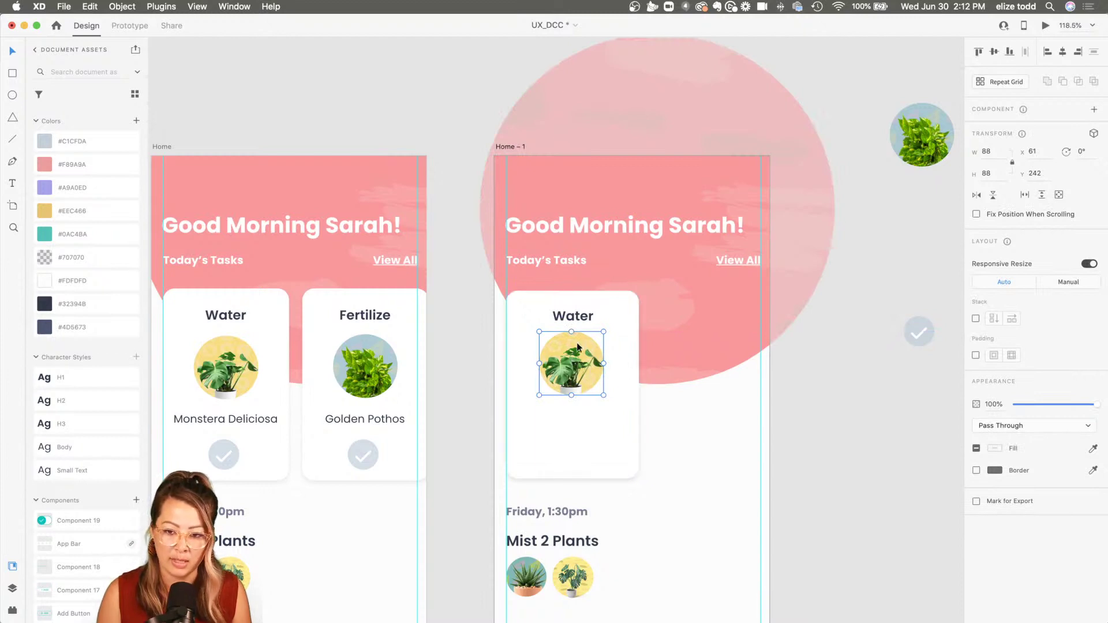
left_click(622, 389)
left_click(922, 135, "shift")
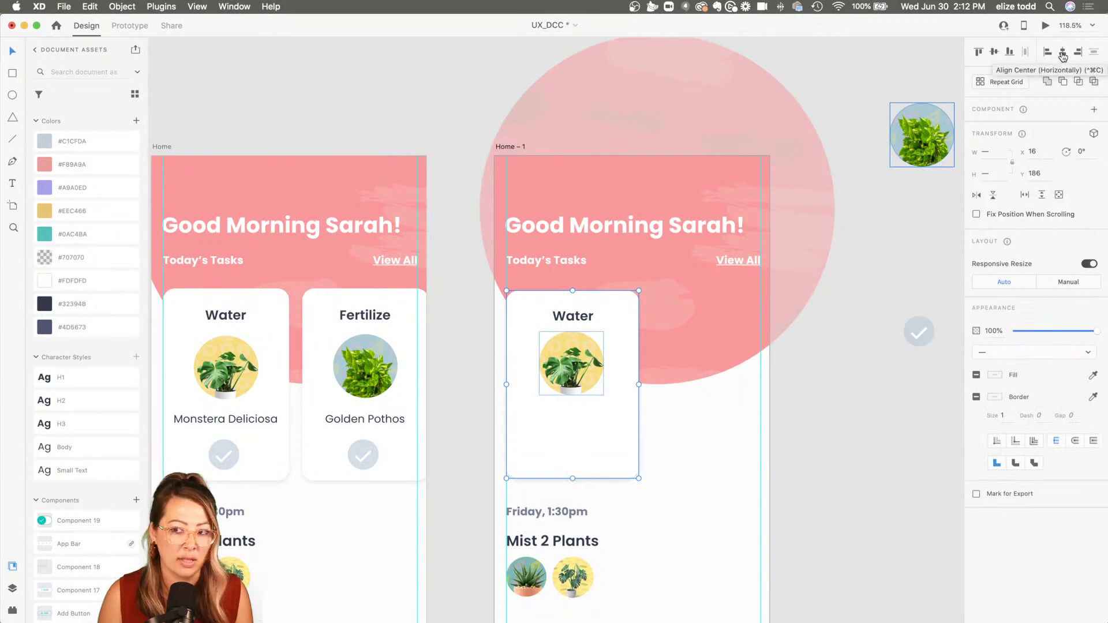
left_click(1062, 56)
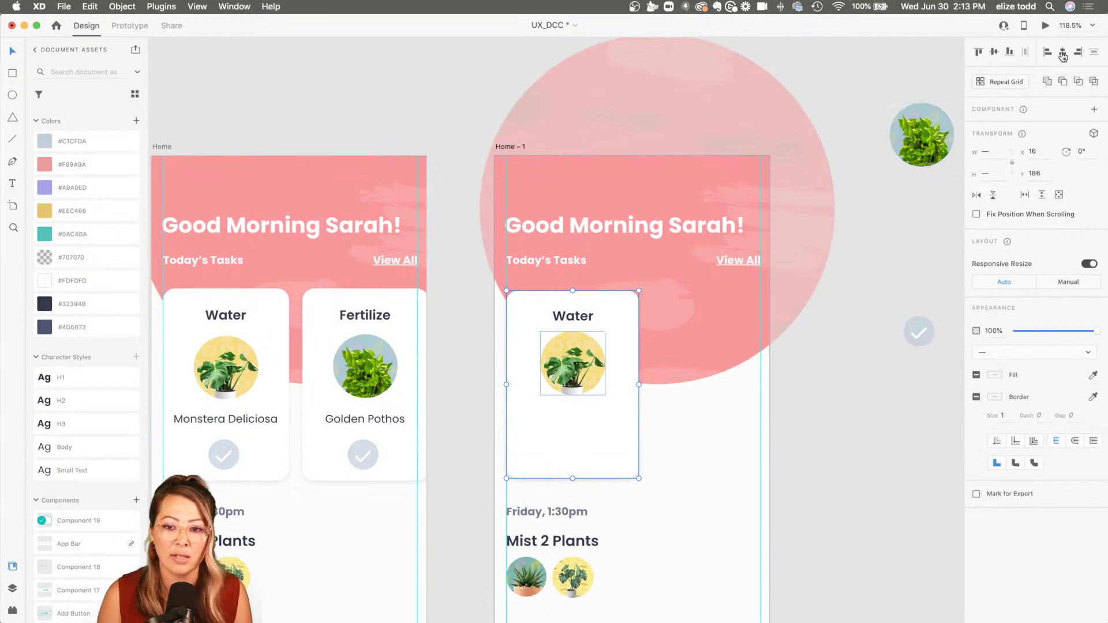
double_click(574, 322)
key("Escape")
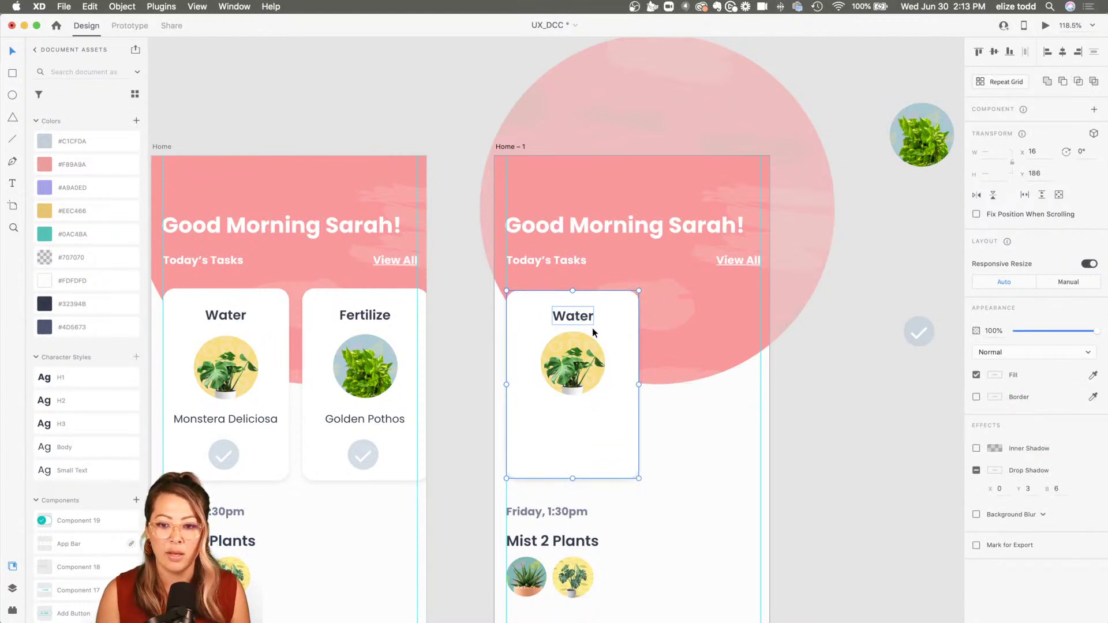
key("Escape")
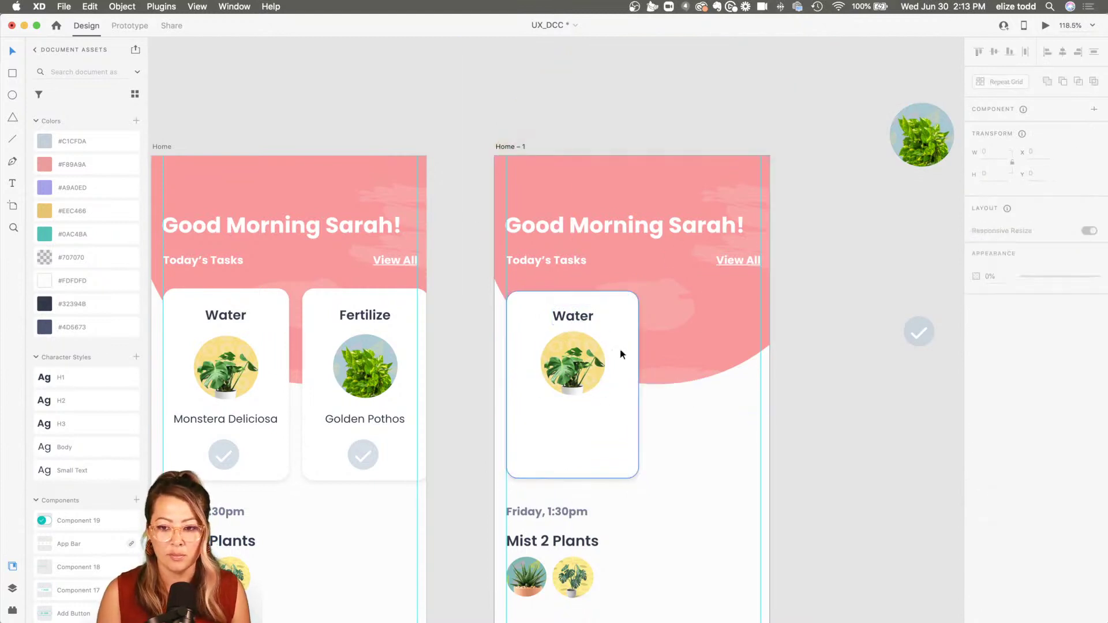
- Duplicate the Water title below the monstera picture and change the copy's text to "Plant Name"
left_click(573, 315, "super")
left_click_drag(573, 315, 573, 418)
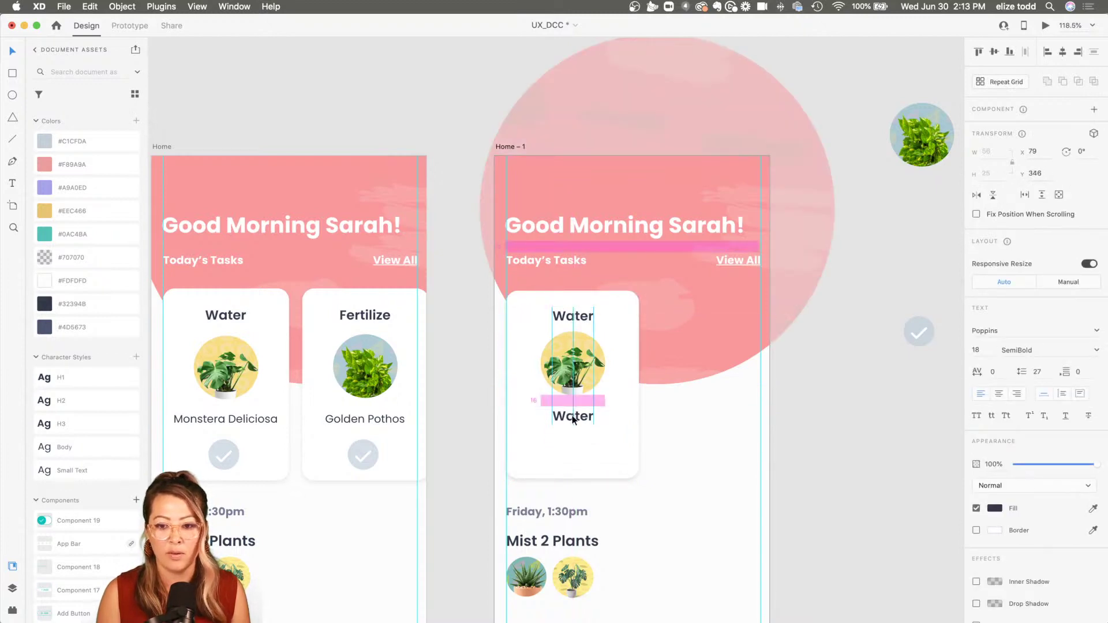
double_click(573, 416)
type("Plant Name")
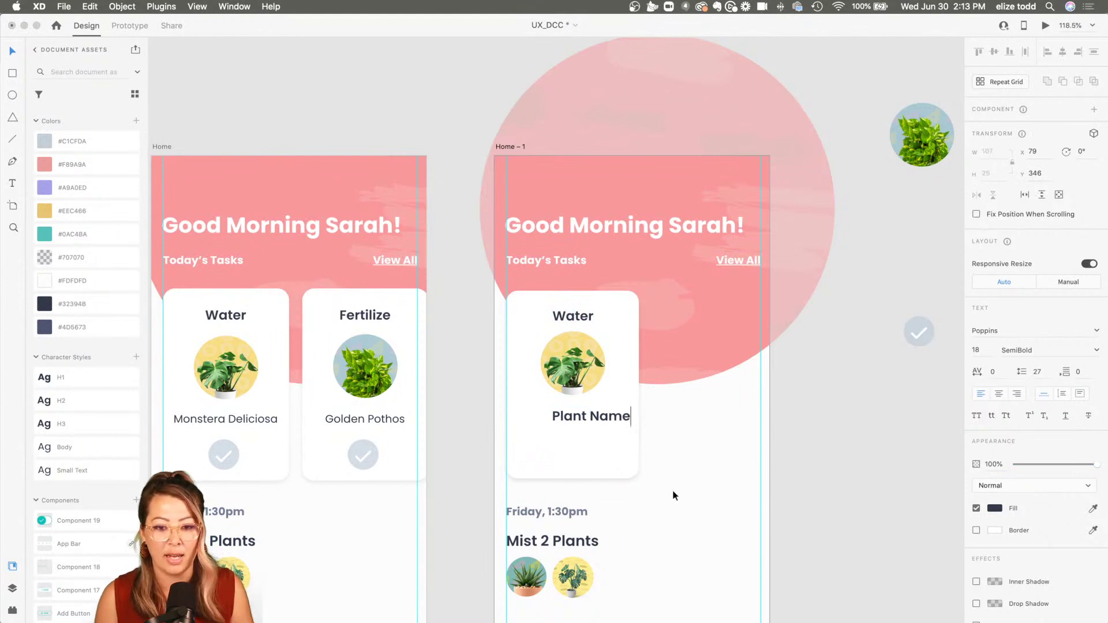
- Apply the Body character style to the Plant Name label and centre it under the monstera picture
key("Escape")
left_click(84, 446)
left_click_drag(570, 416, 560, 414)
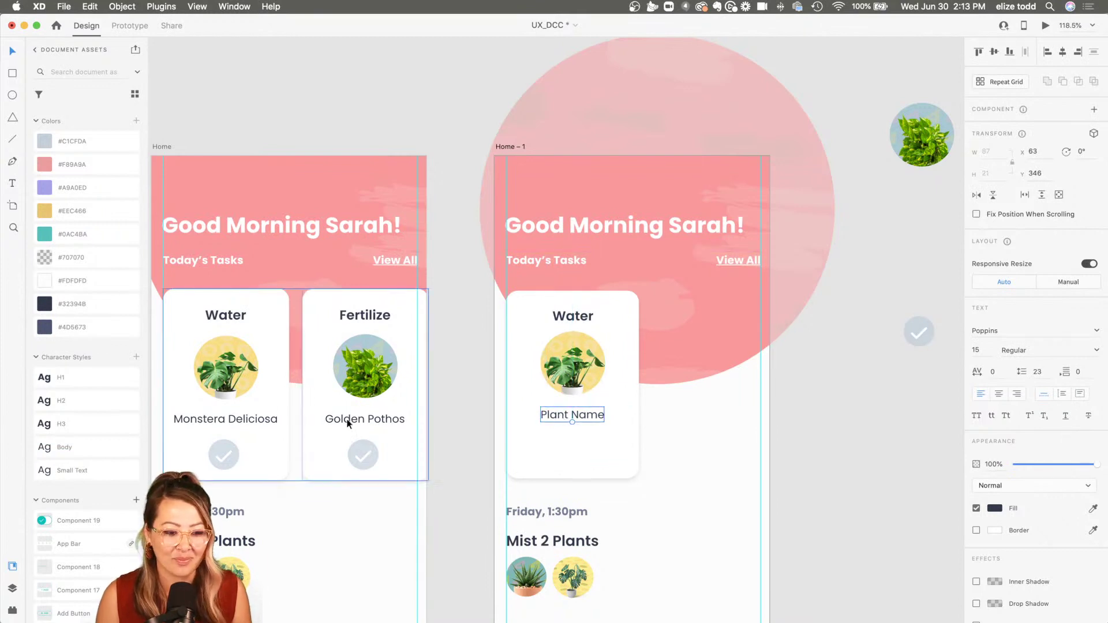
- Place the loose grey checkmark circle below Plant Name on the card and centre it horizontally
scroll(608, 386, "down", 2)
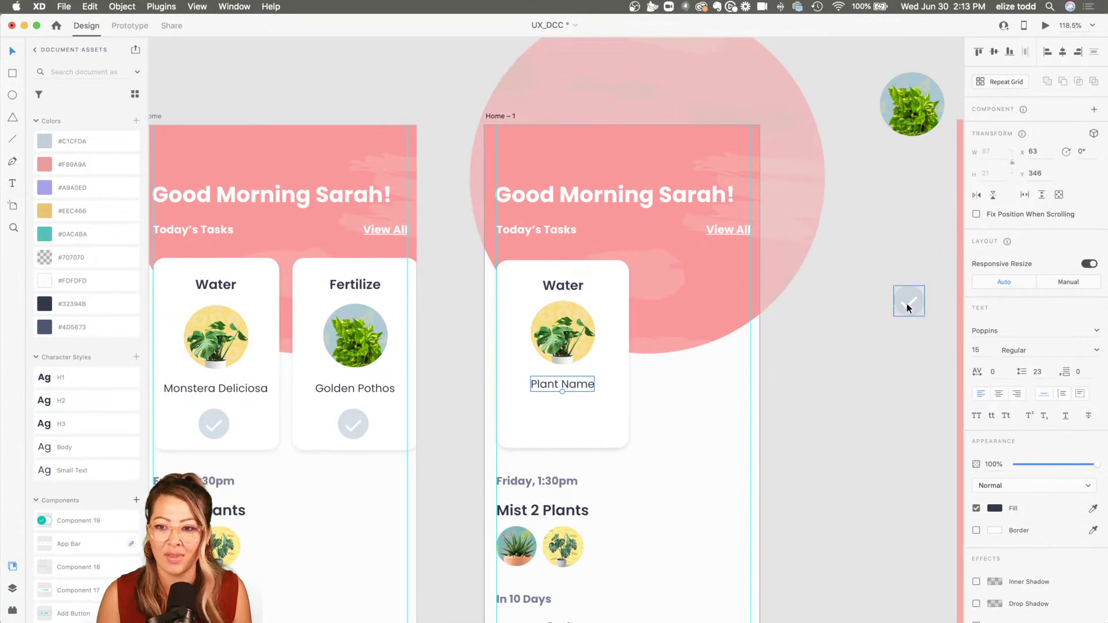
left_click_drag(911, 311, 560, 424)
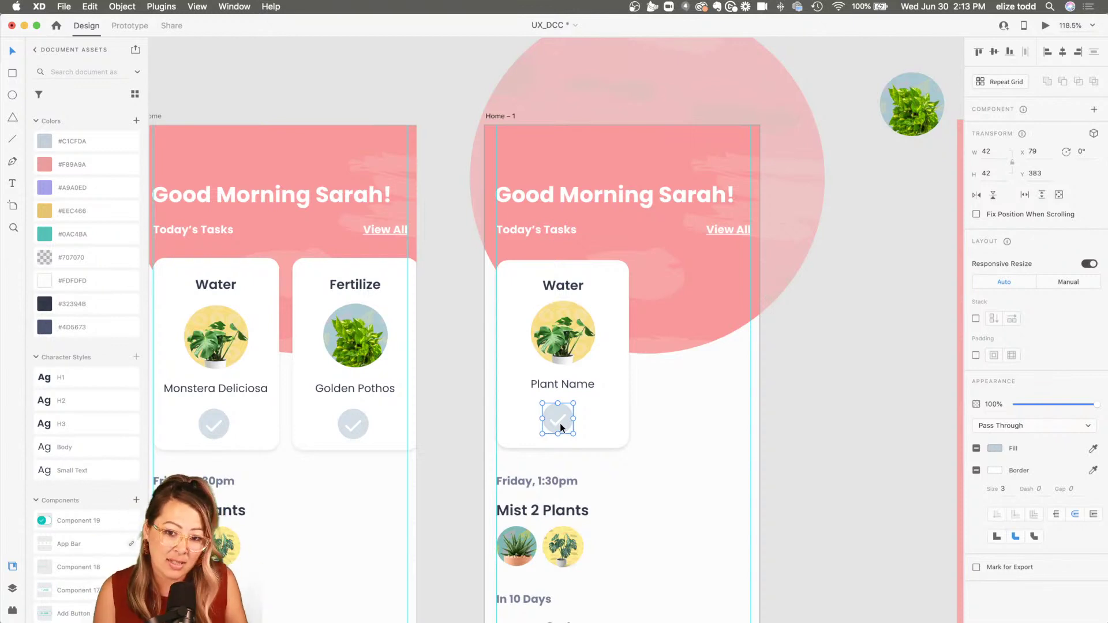
key("Escape")
scroll(726, 235, "down", 4)
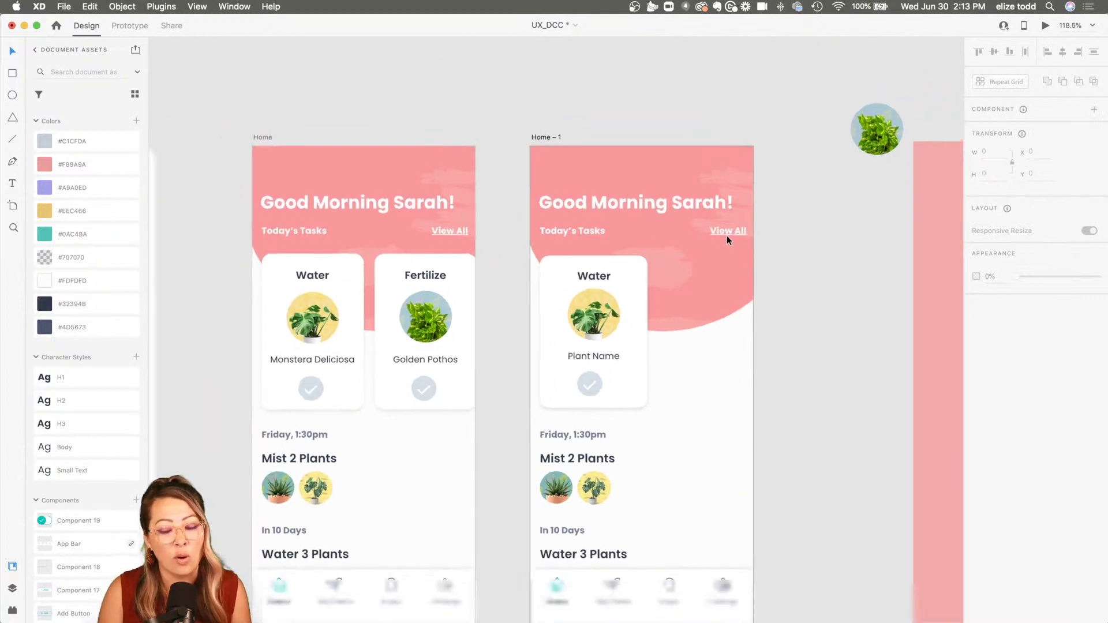
left_click(589, 375)
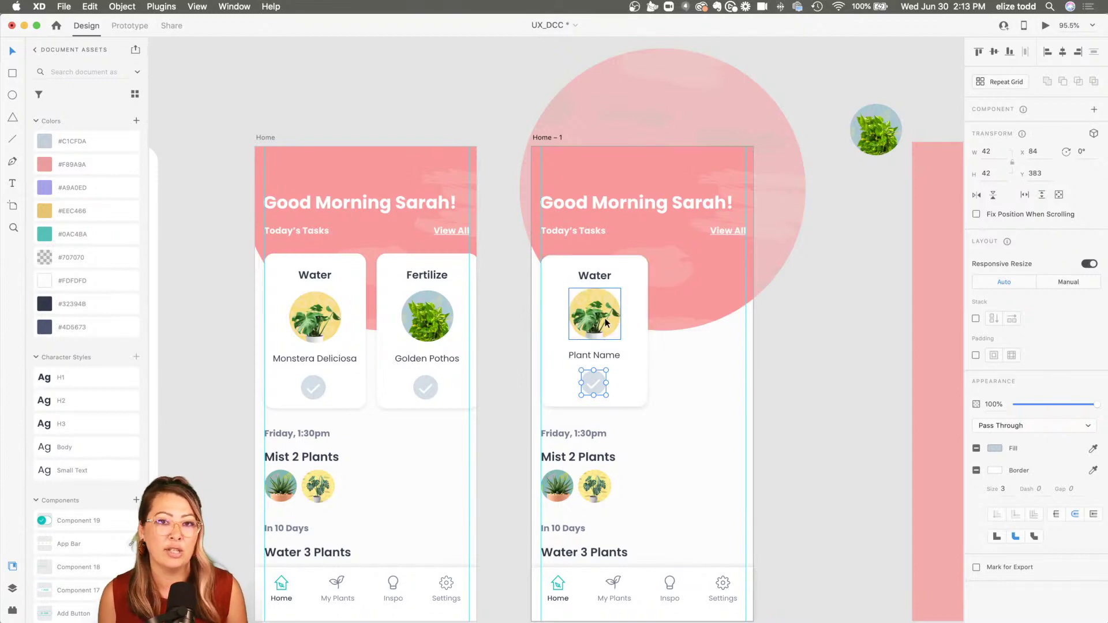
- Review the Tasks and Care lists on the Plant Info artboards and return to Home – 1
scroll(605, 321, "down", 10)
scroll(605, 321, "right", 10)
scroll(605, 322, "left", 6)
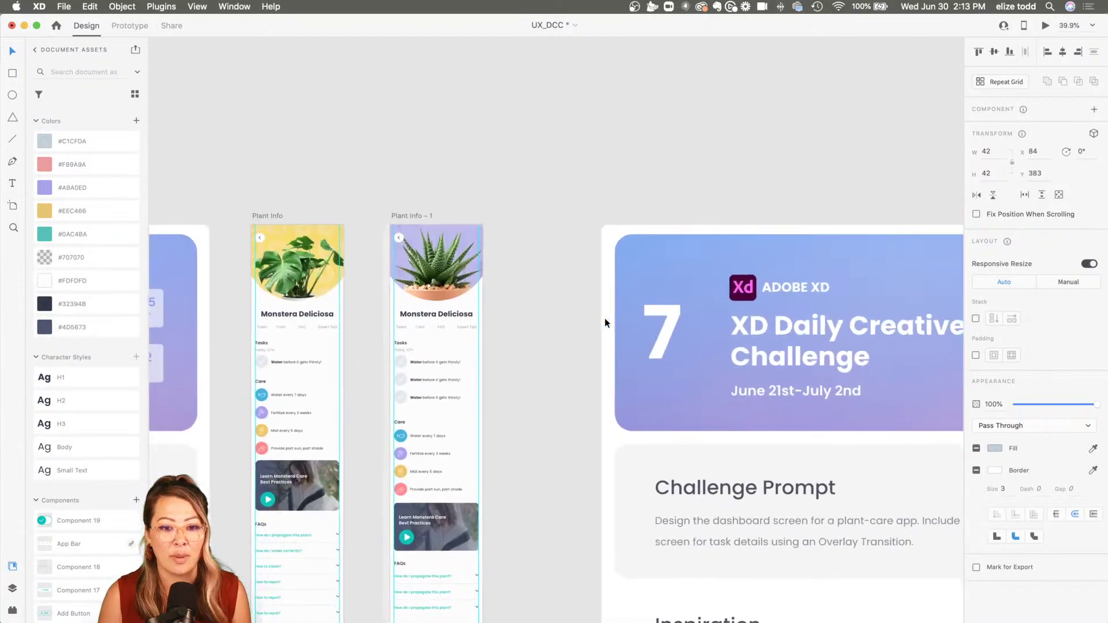
scroll(236, 322, "up", 5)
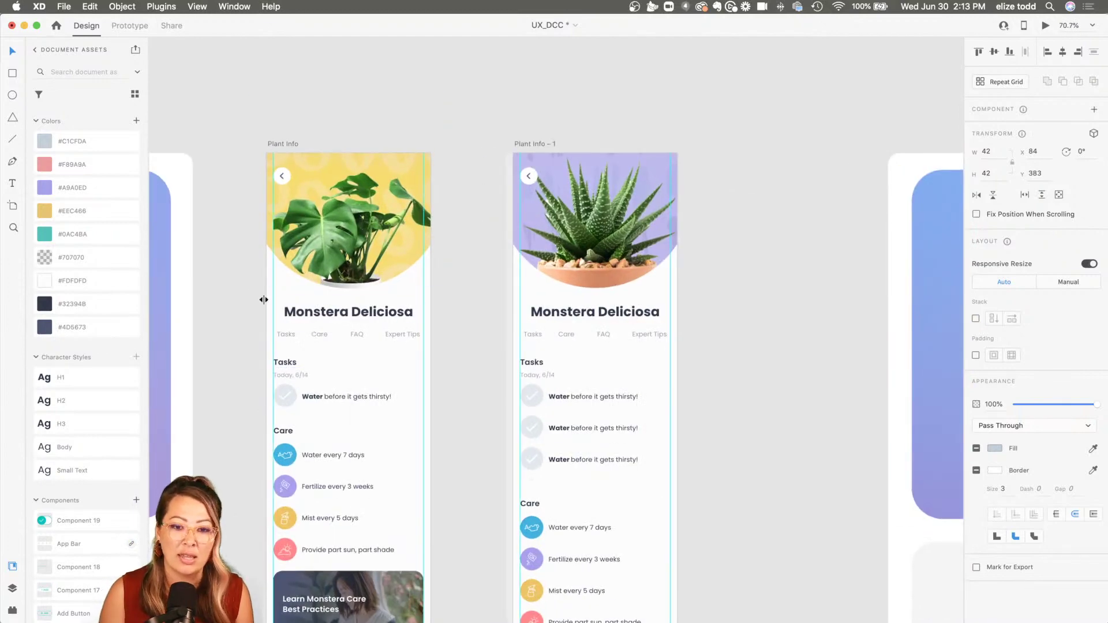
scroll(378, 404, "right", 15)
scroll(379, 404, "down", 5)
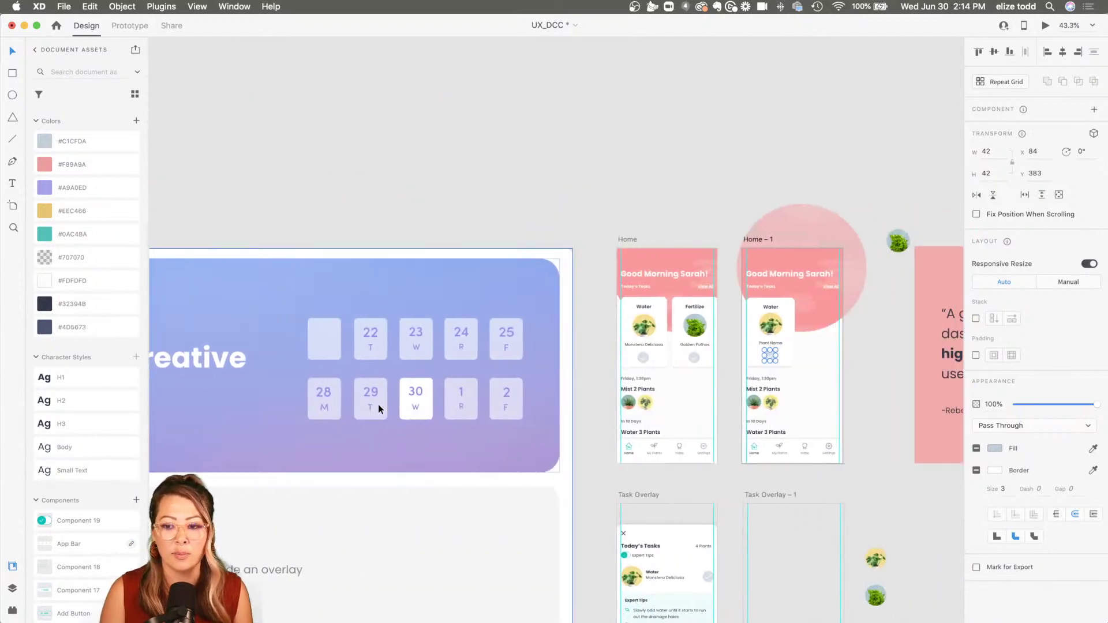
scroll(379, 404, "up", 5)
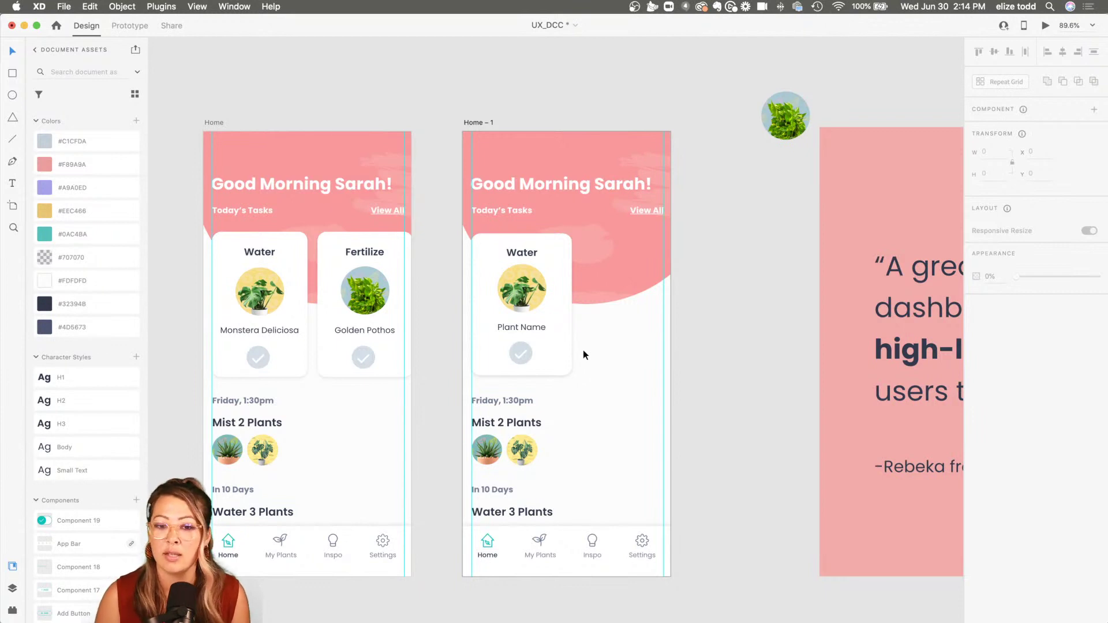
- Turn all the Water card's elements into a Repeat Grid, extend it past the artboard's right edge and narrow the gap between cards
left_click(546, 355)
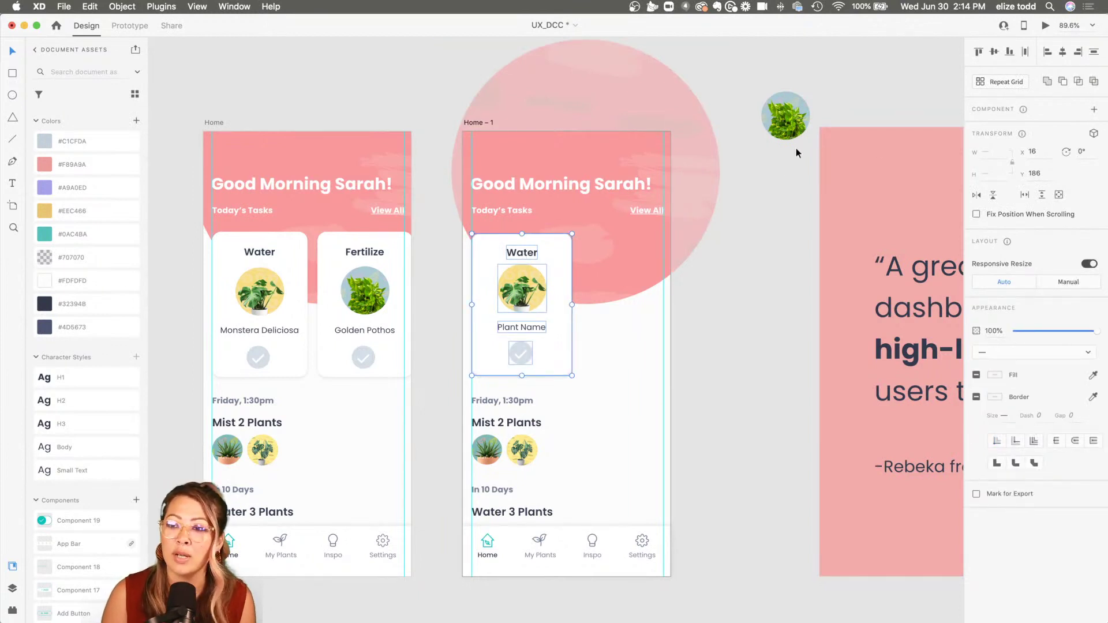
left_click(1000, 83)
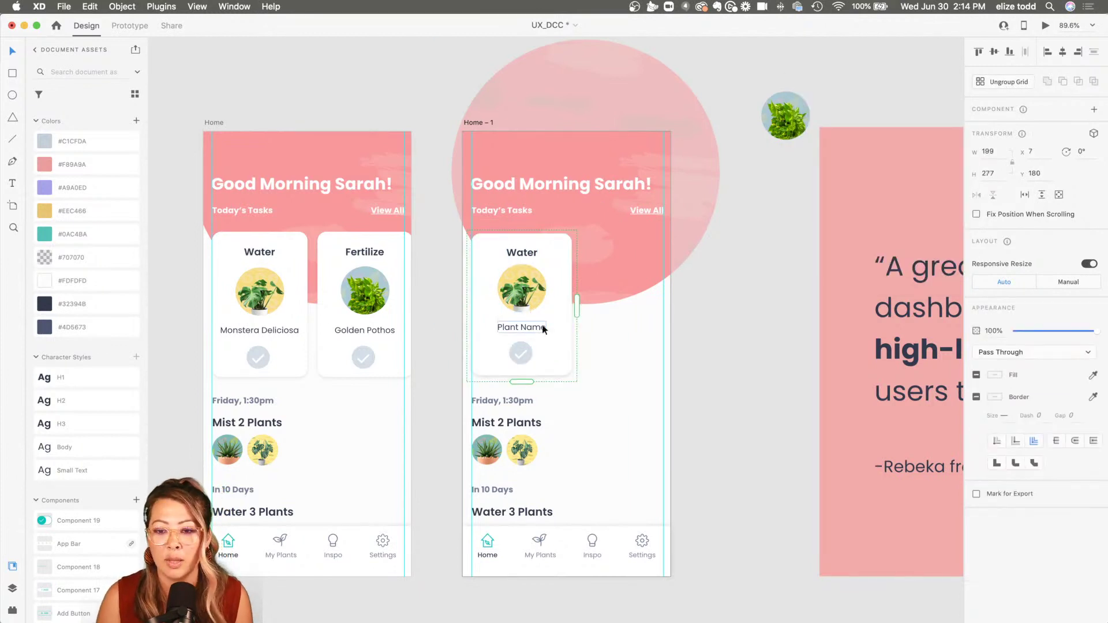
left_click_drag(577, 306, 736, 306)
left_click_drag(586, 306, 577, 307)
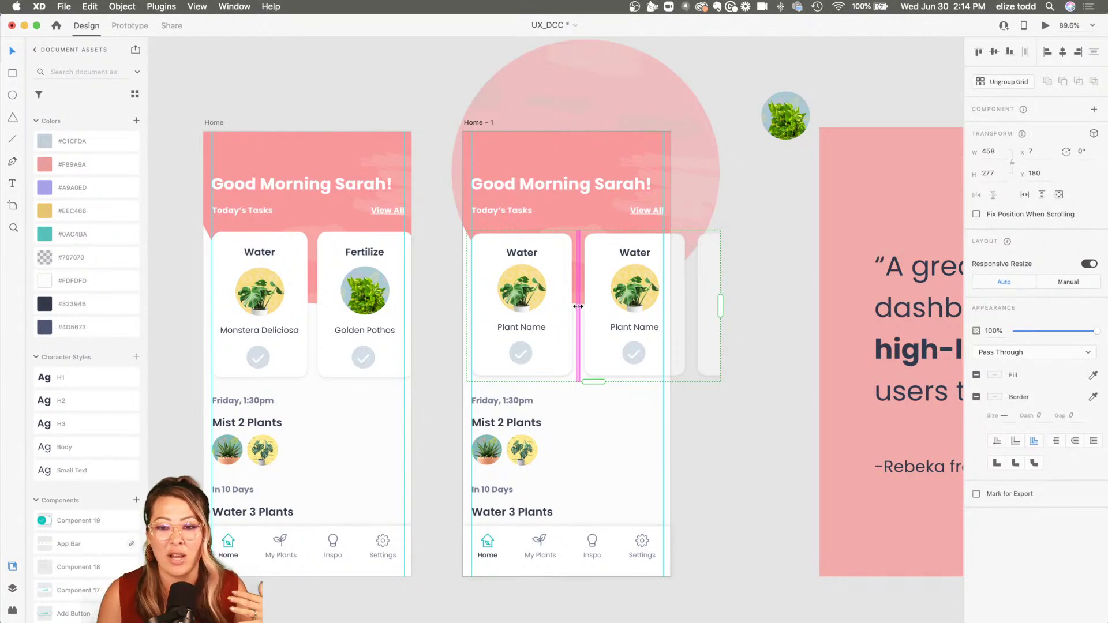
left_click(449, 313)
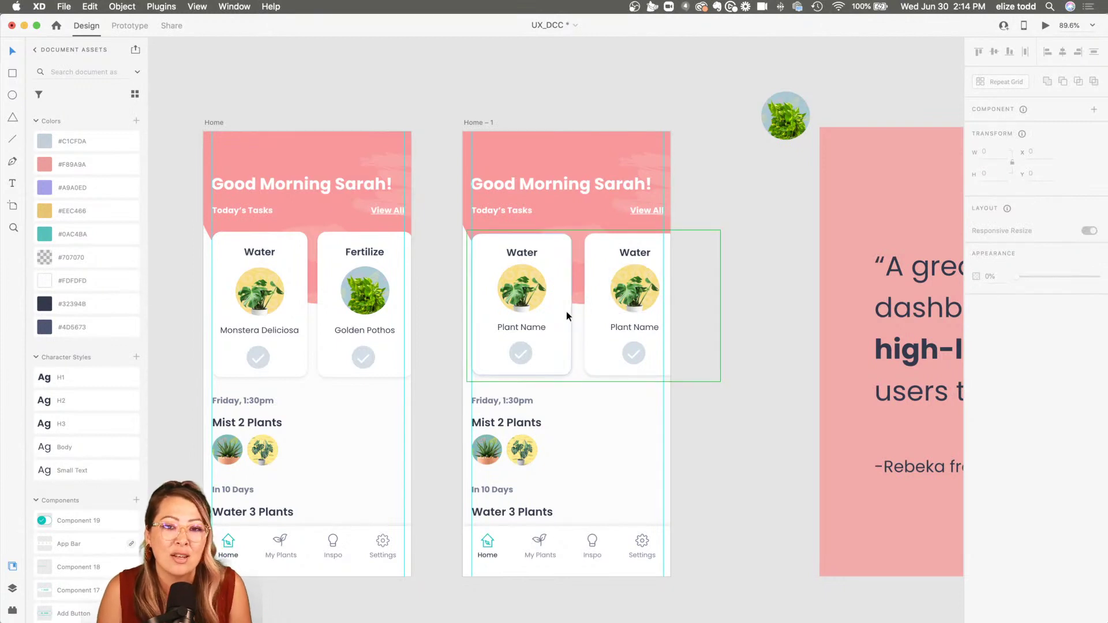
- Change the second repeated card's title on Home – 1 to "Fertilize"
scroll(610, 311, "up", 3)
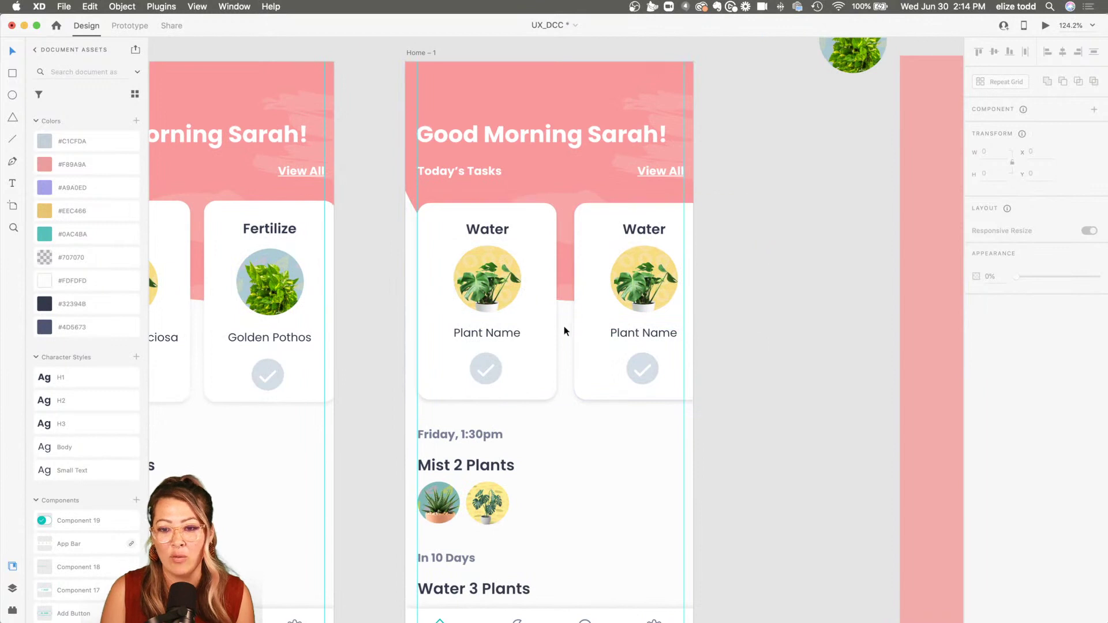
scroll(636, 300, "down", 2)
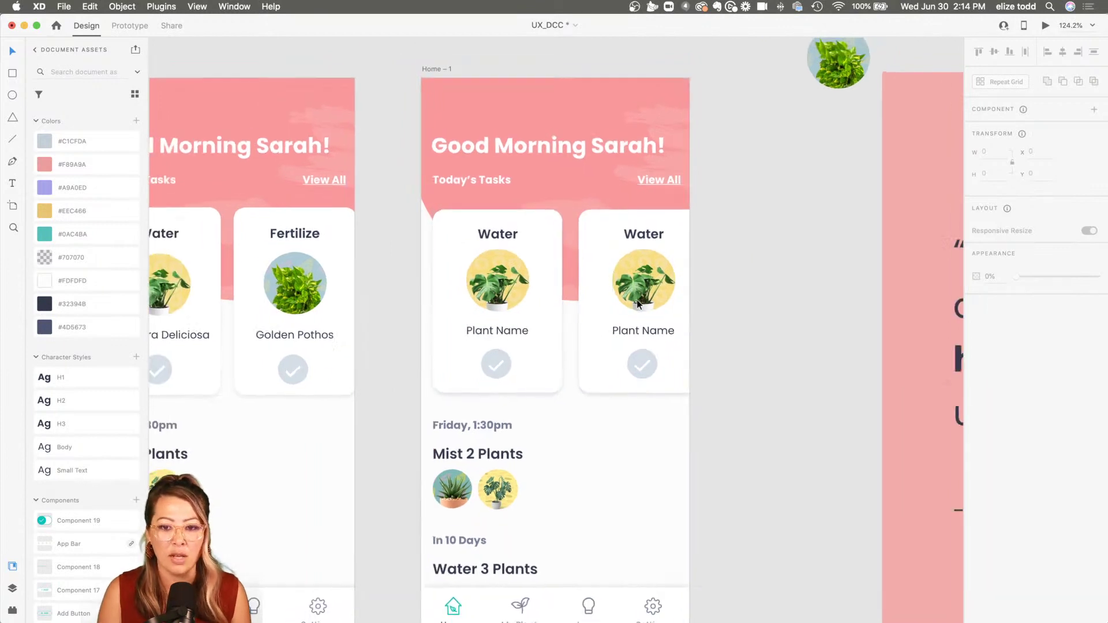
left_click(644, 232)
double_click(642, 229)
double_click(642, 229)
type("Fertiliz")
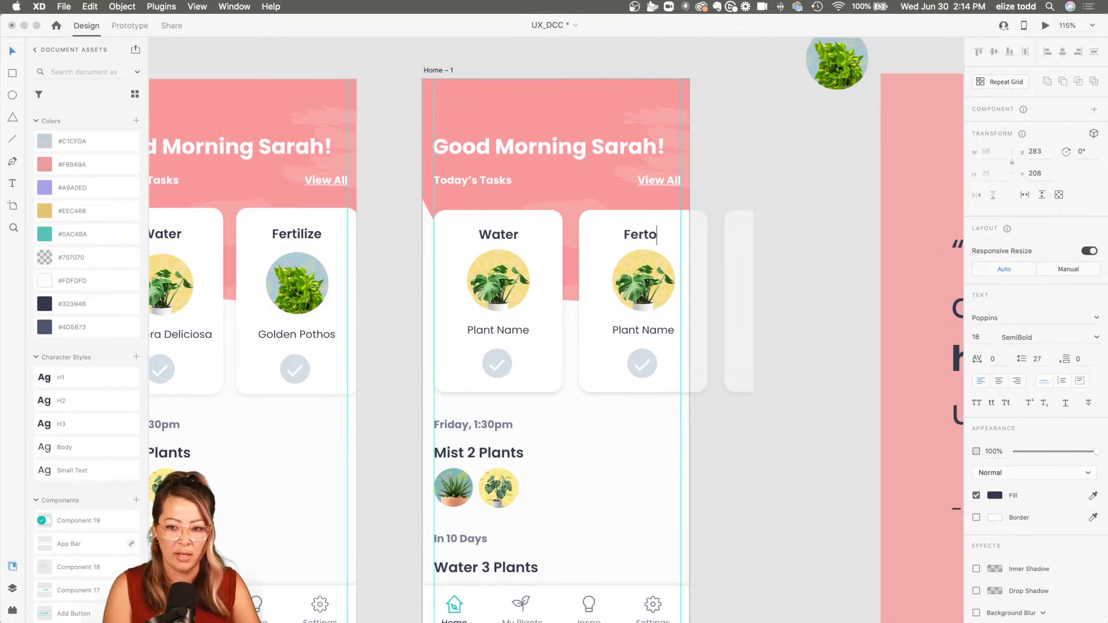
type("e")
left_click(746, 267)
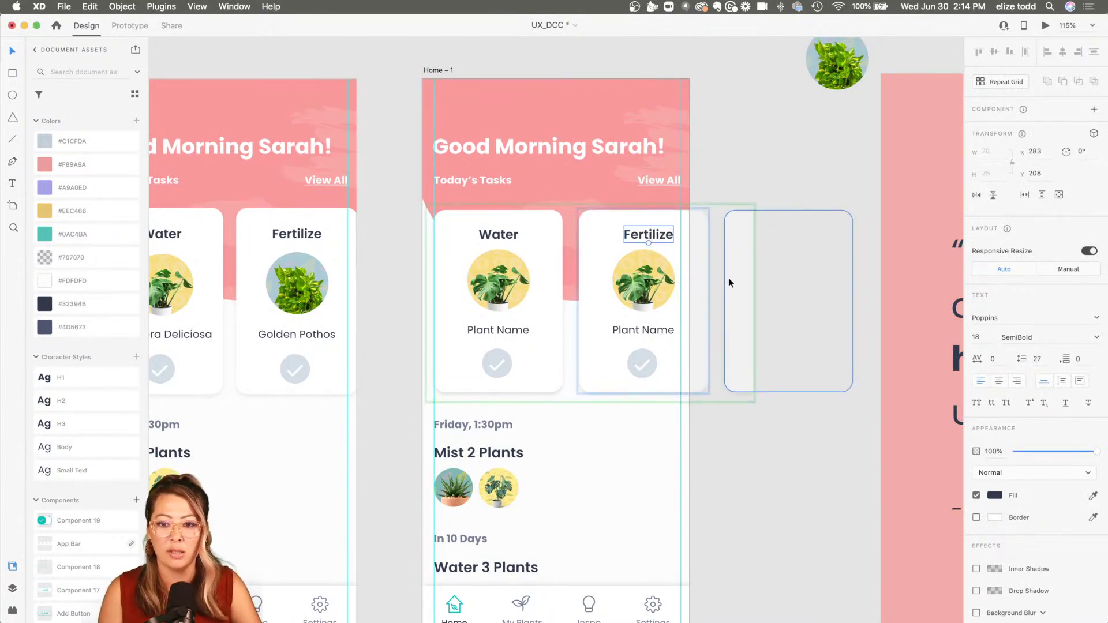
- Shorten the Repeat Grid to about 403 wide so it holds only the Water and Fertilize cards
left_click(757, 272)
left_click(691, 253)
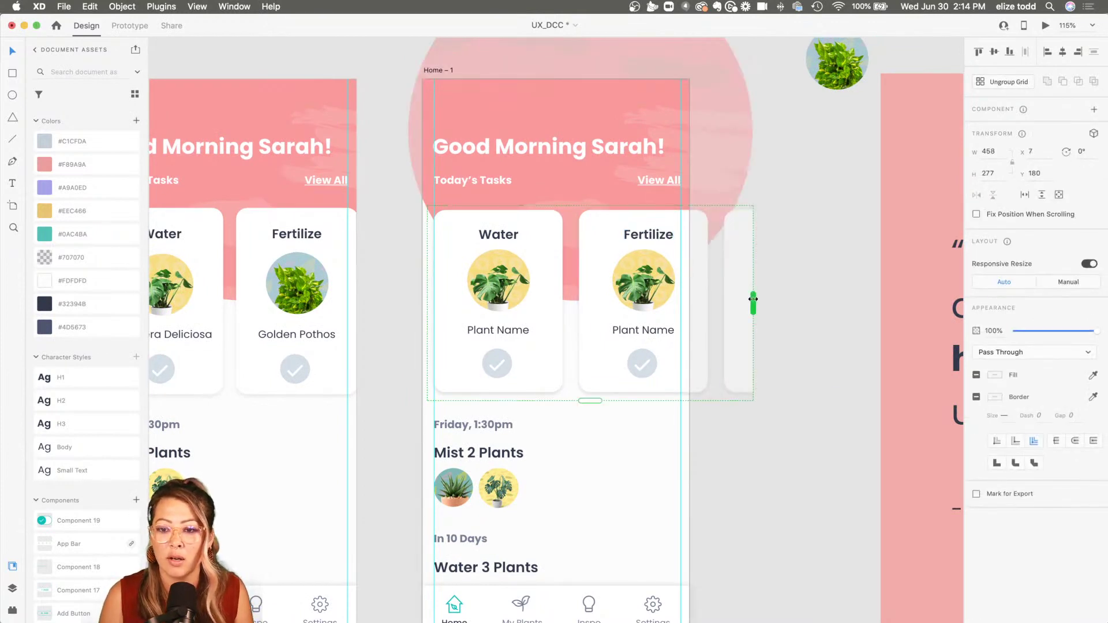
left_click(754, 318)
- Make the task card grid on Home – 1 scroll horizontally and open the prototype preview
scroll(755, 321, "down", 3)
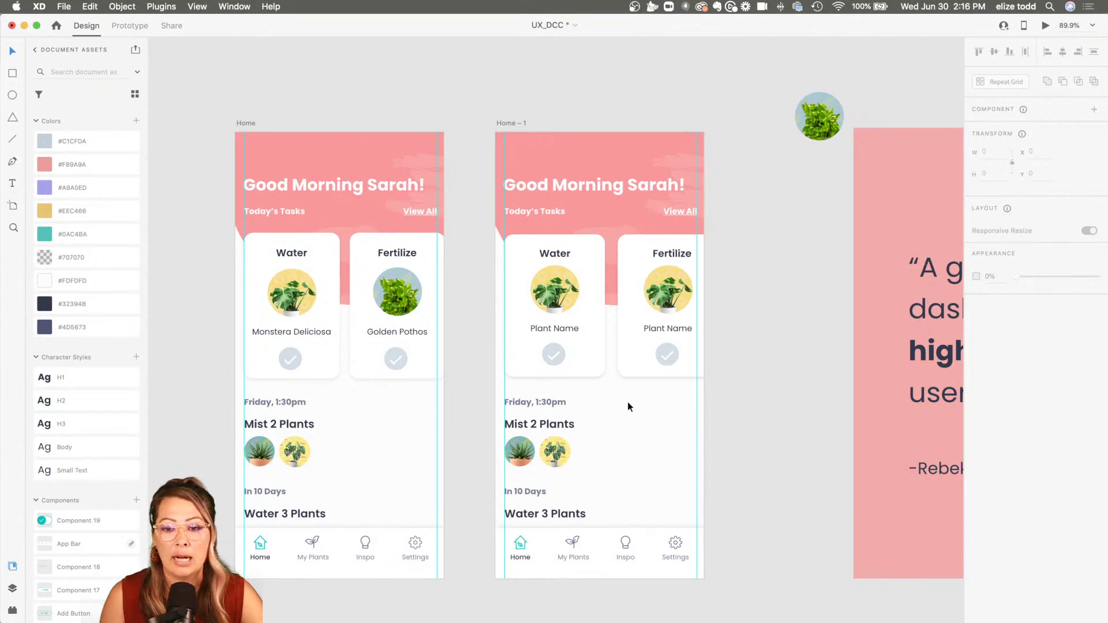
scroll(628, 401, "right", 2)
scroll(628, 402, "up", 1)
left_click(659, 331)
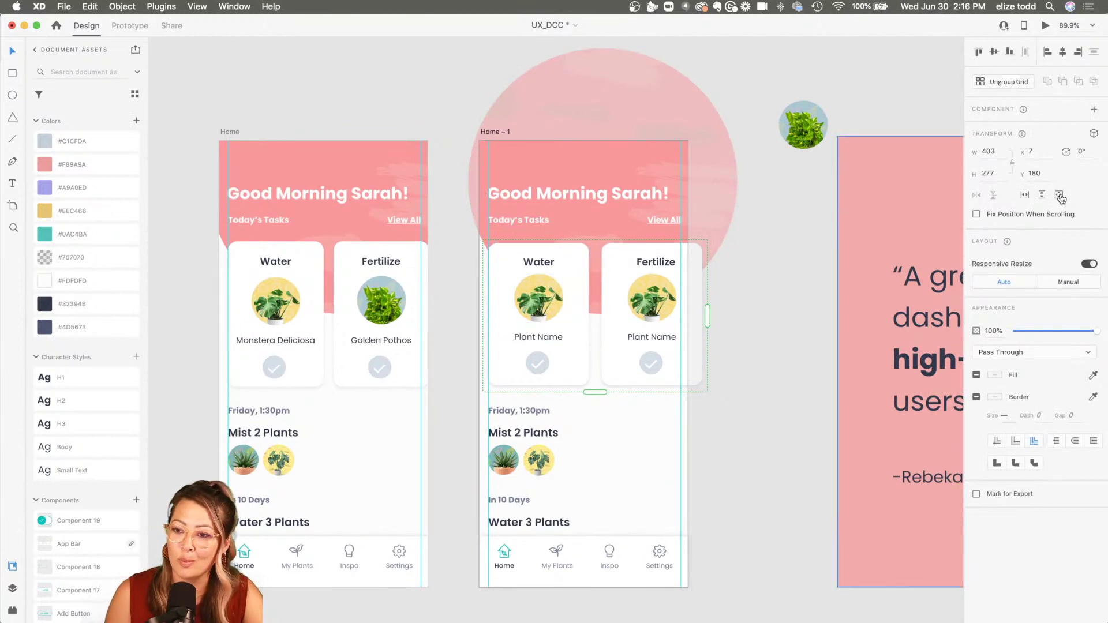
left_click(1025, 198)
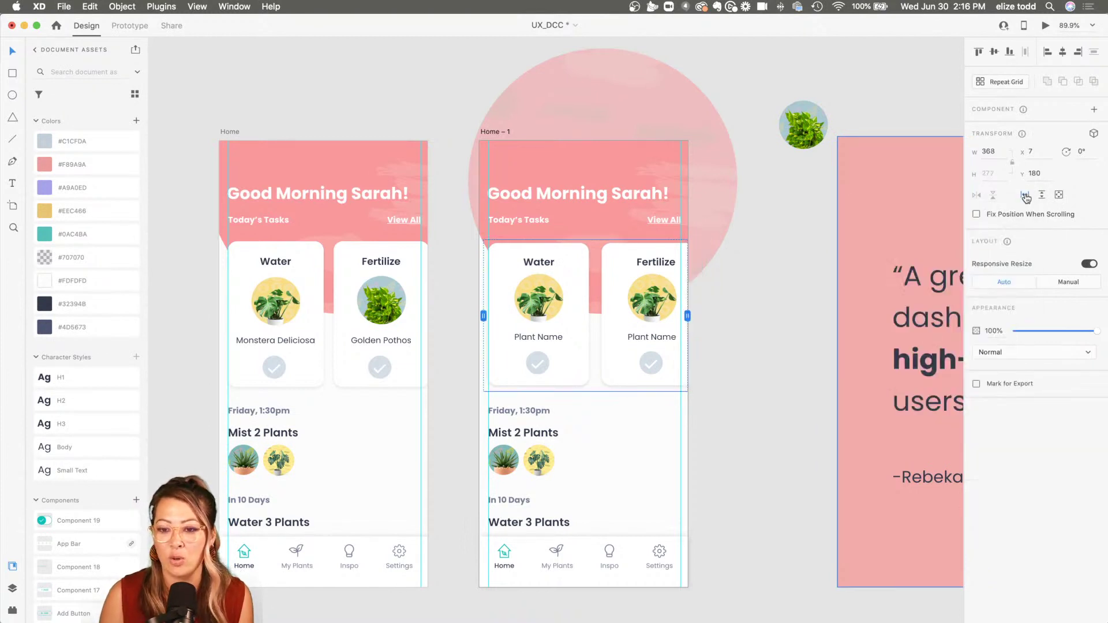
left_click(1045, 27)
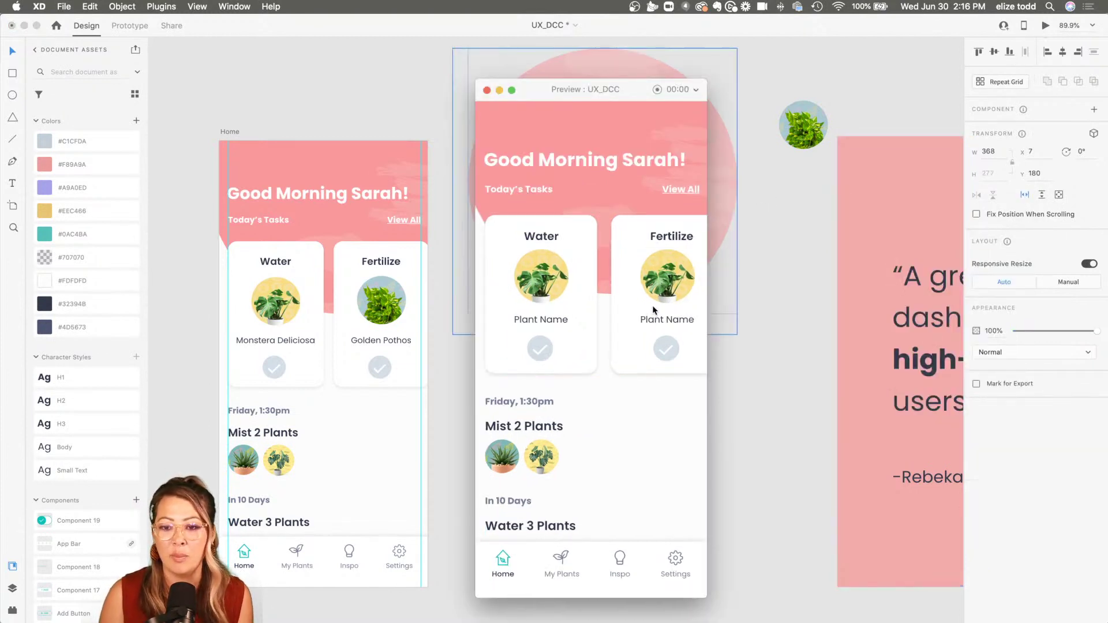
- Test the horizontal scrolling of the Home – 1 task cards in the preview, and close it
scroll(653, 311, "right", 2)
scroll(654, 310, "left", 2)
scroll(653, 310, "right", 2)
scroll(653, 311, "left", 2)
left_click(486, 90)
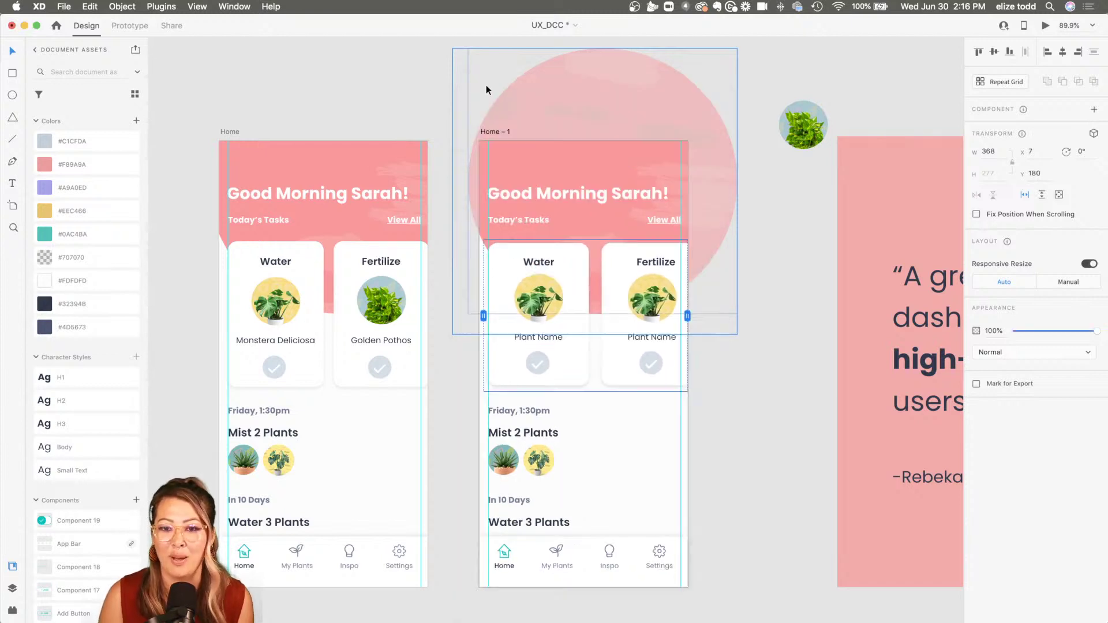
- Extend the task card Repeat Grid on Home – 1 to about 620 wide for a third card, and test its scrolling in the preview
key("super+r")
left_click_drag(708, 317, 828, 317)
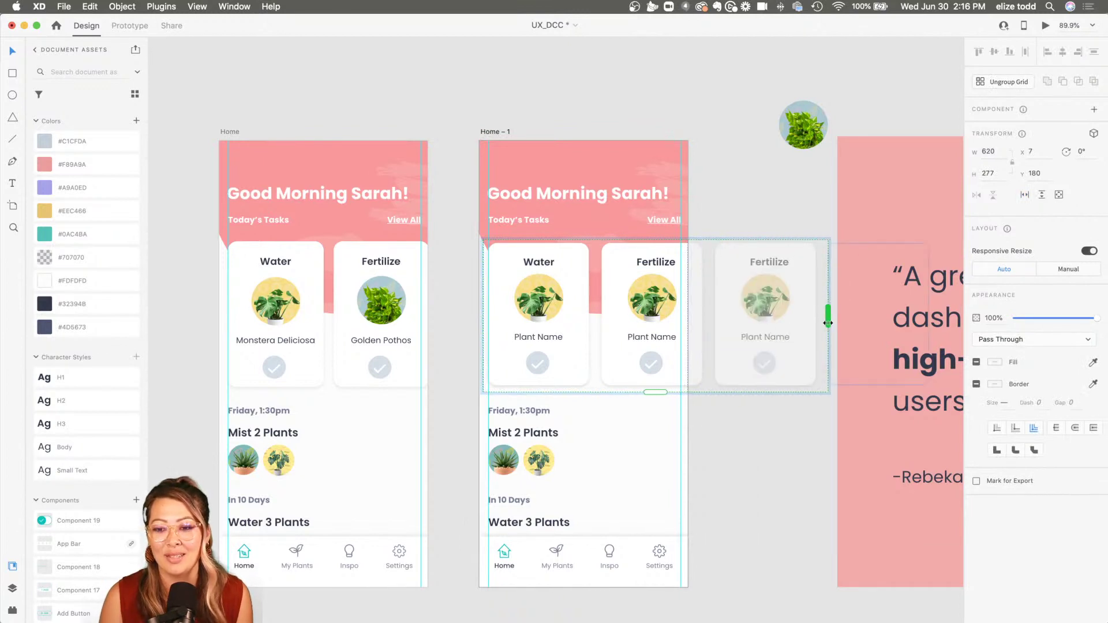
left_click(1045, 25)
scroll(635, 271, "right", 5)
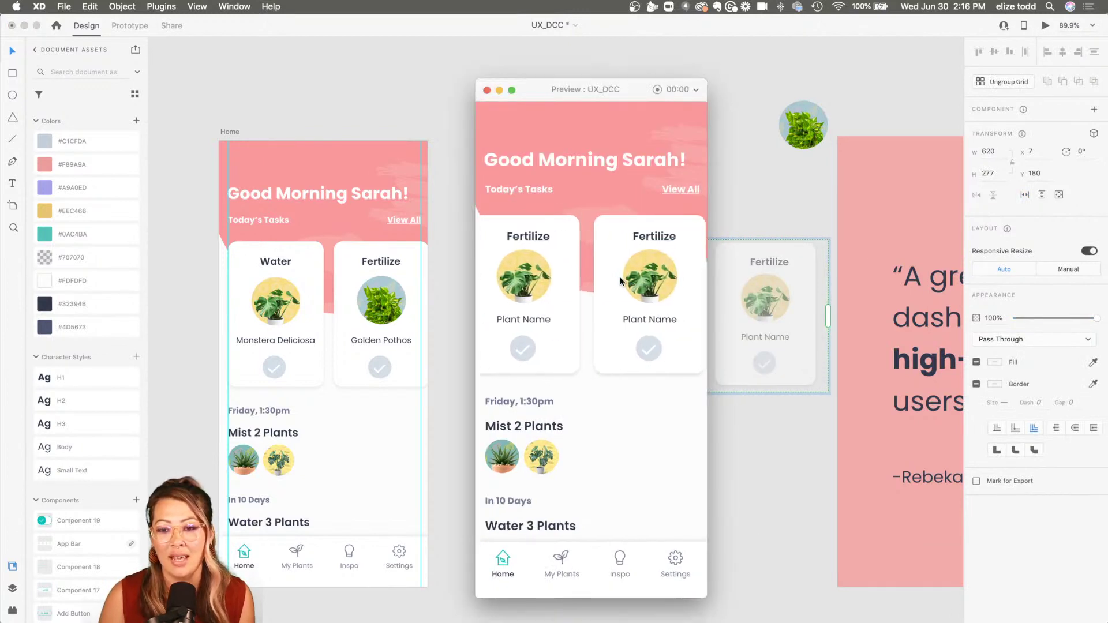
scroll(621, 281, "left", 5)
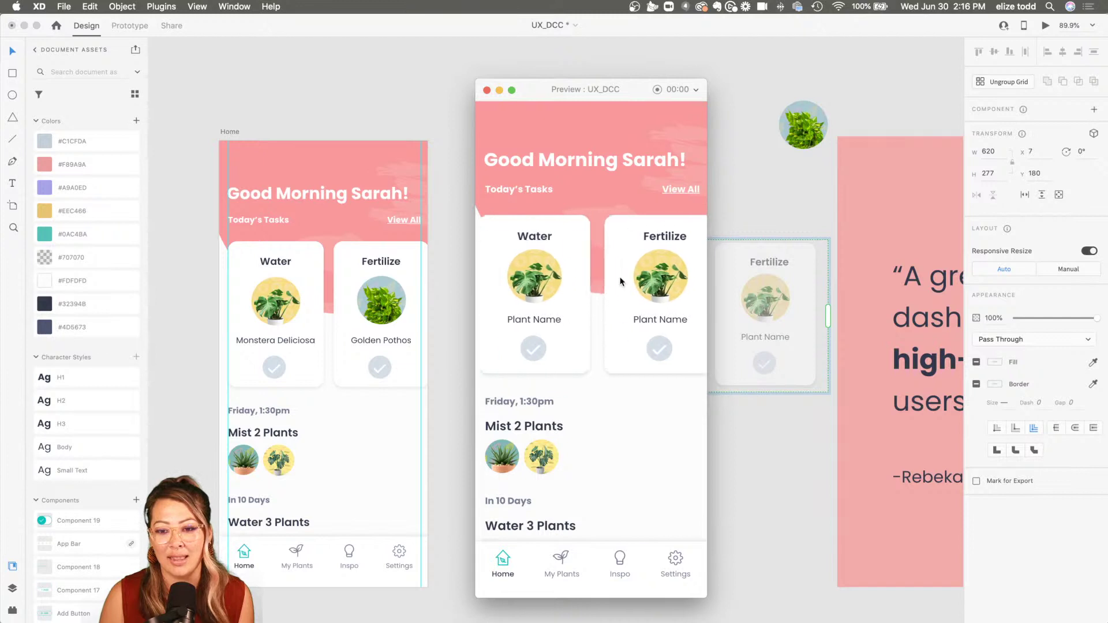
left_click(486, 90)
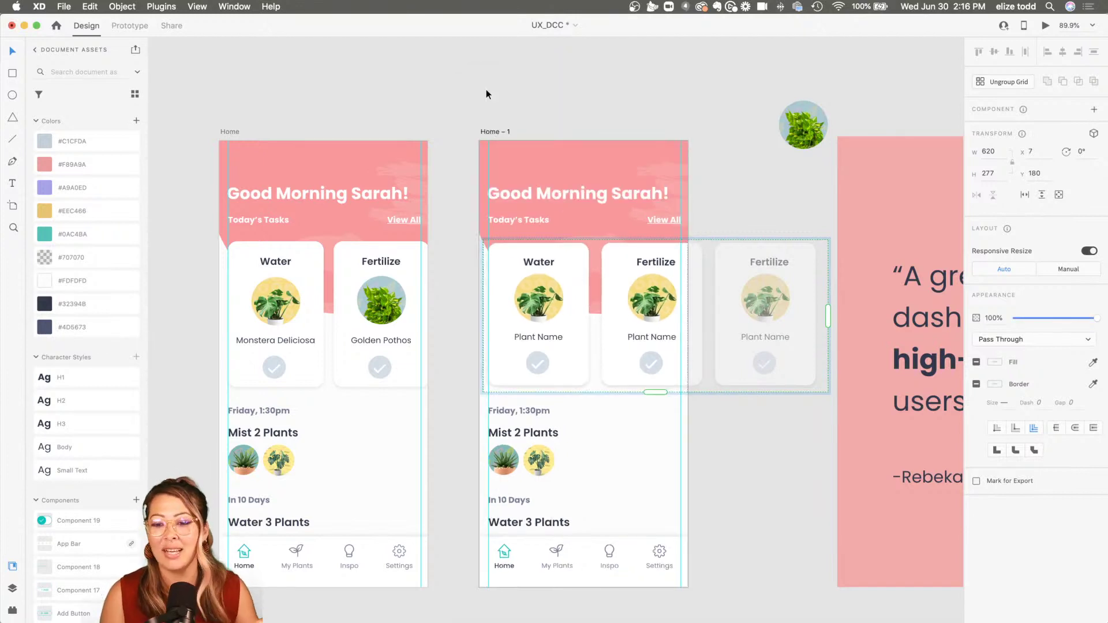
left_click(633, 91)
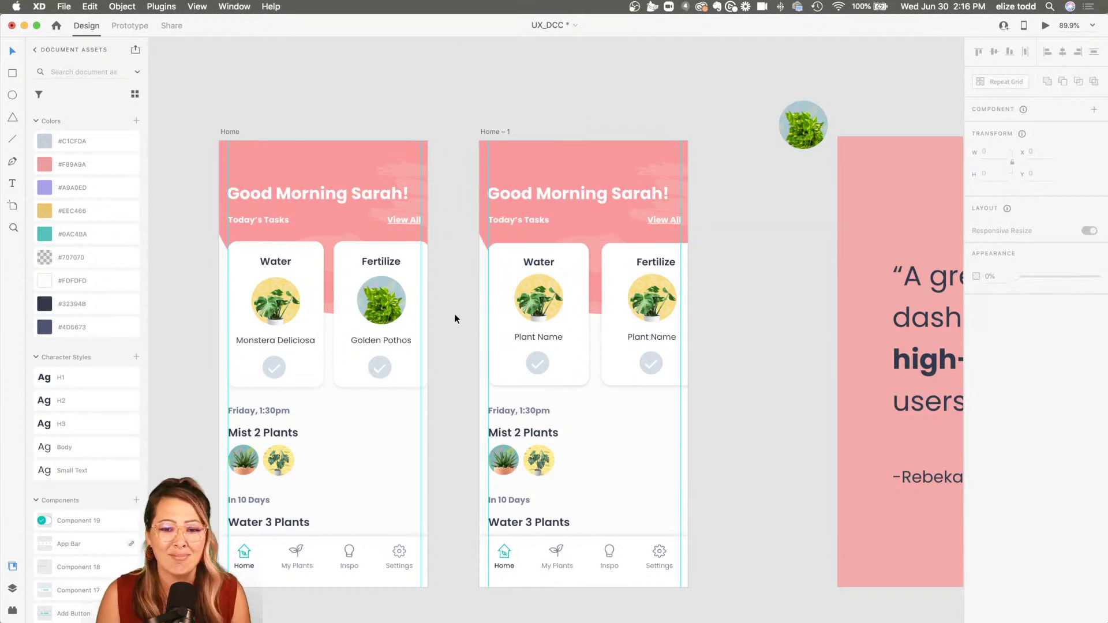
- Examine the upcoming "Friday, 1:30pm" and "In 10 Days" task groups beneath the task cards on Home – 1
scroll(455, 314, "down", 3)
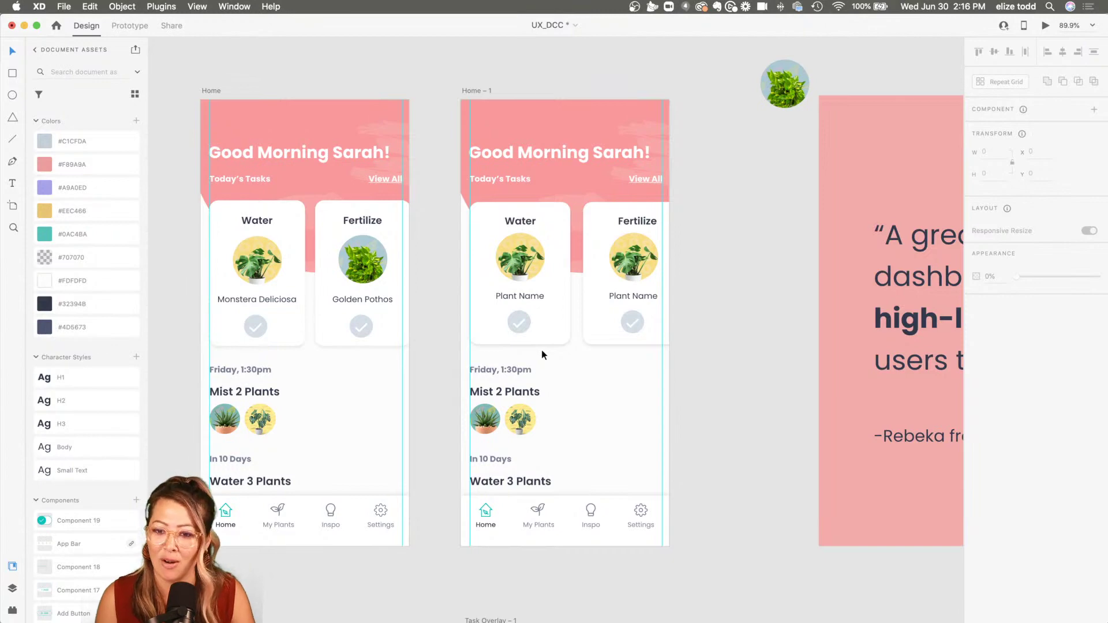
scroll(634, 349, "up", 2)
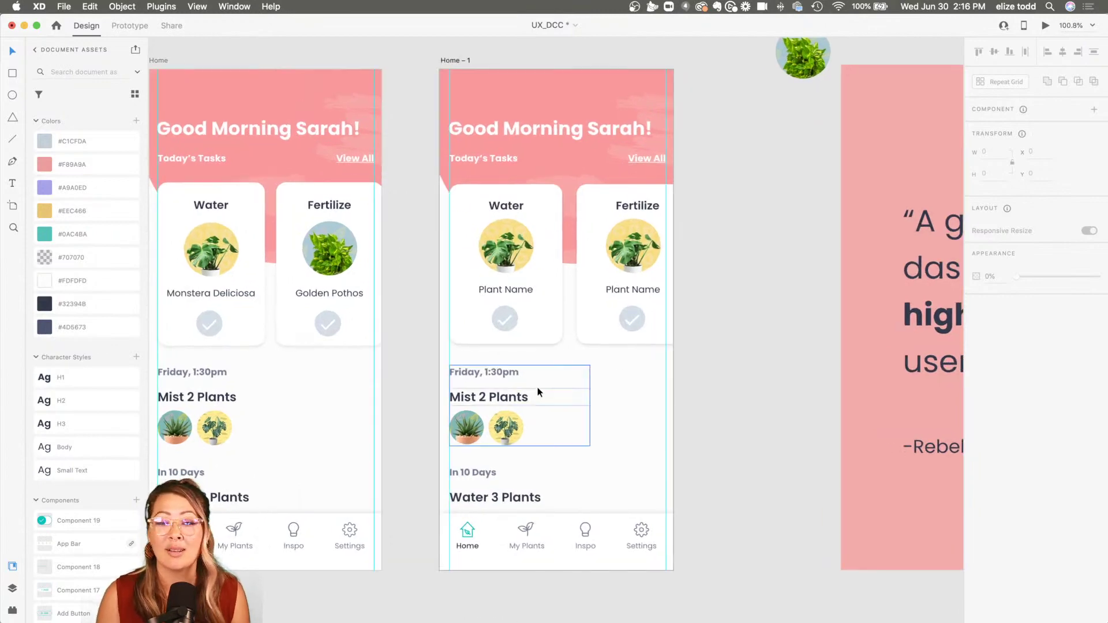
scroll(538, 392, "up", 5)
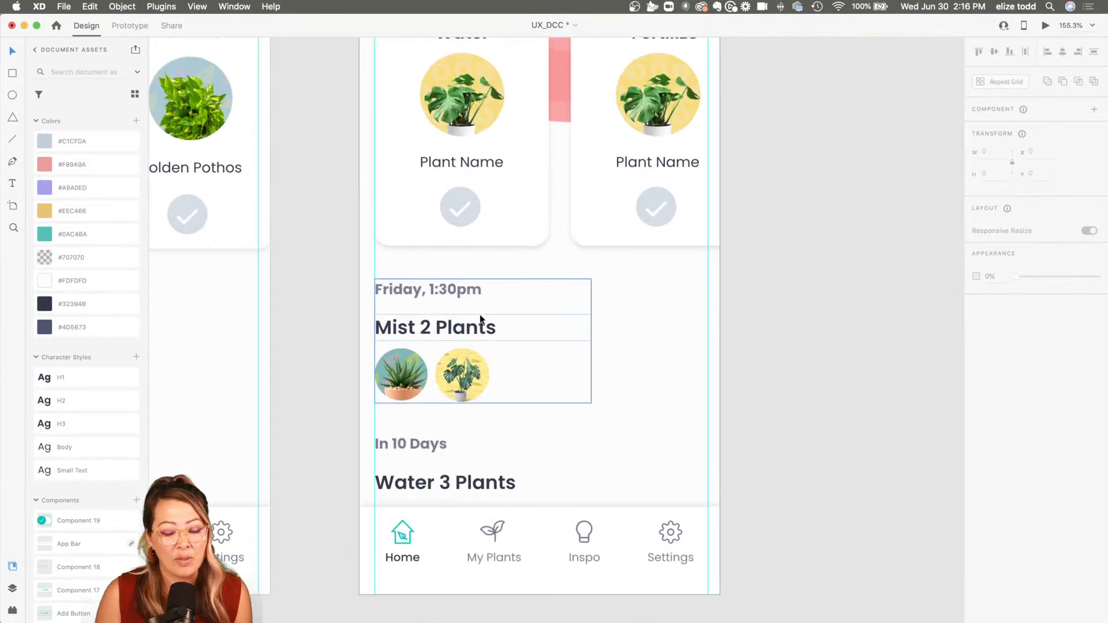
left_click(460, 295)
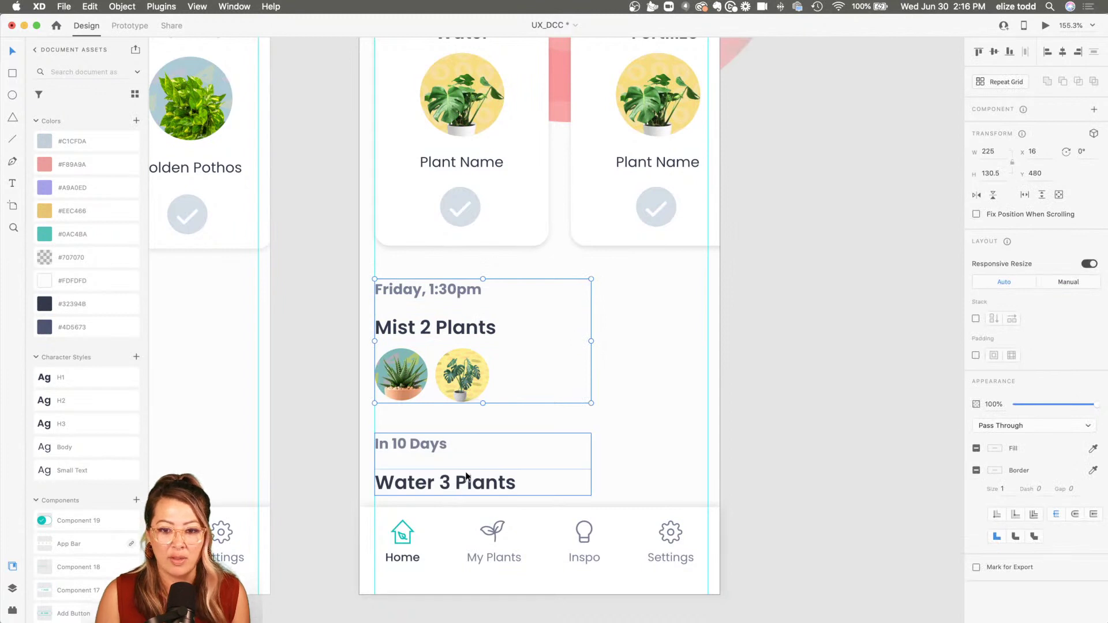
scroll(466, 476, "down", 3)
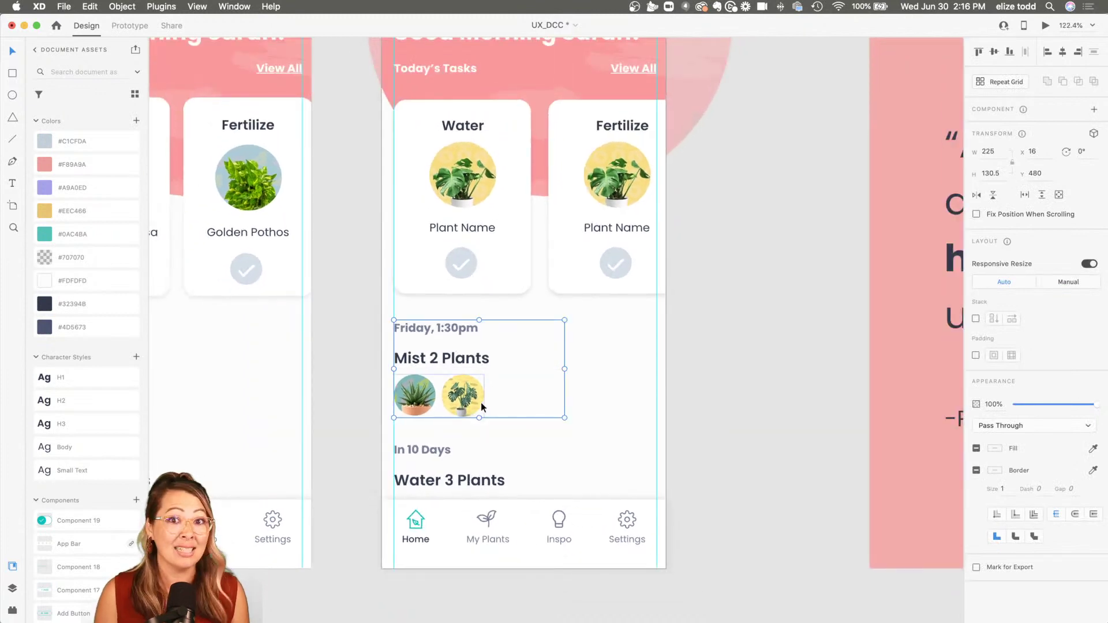
scroll(542, 397, "up", 1)
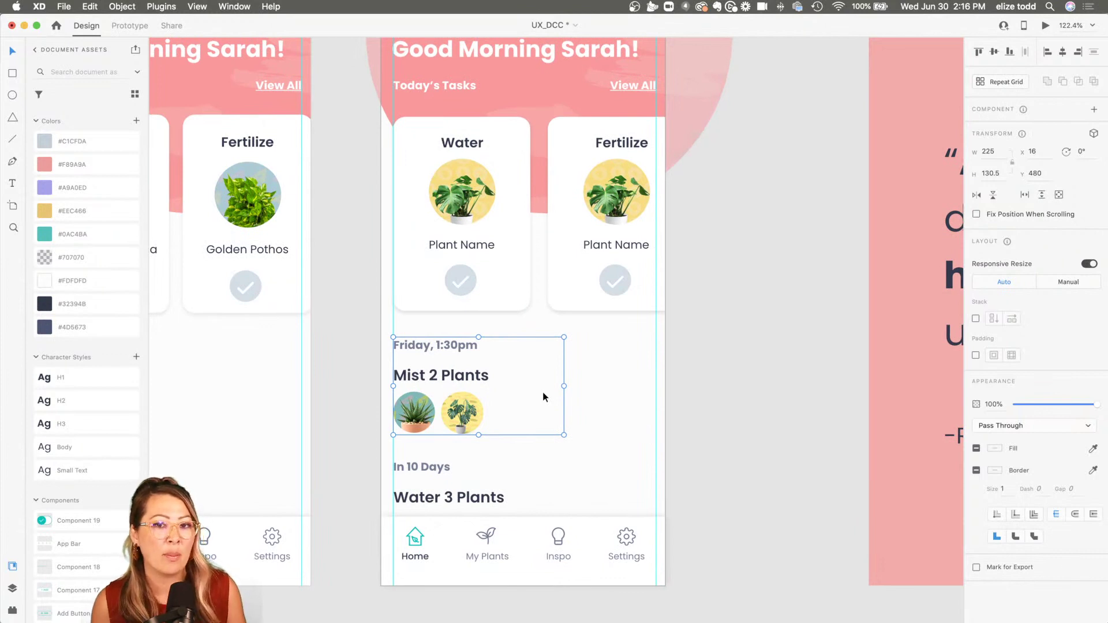
left_click(531, 282)
scroll(510, 283, "up", 2)
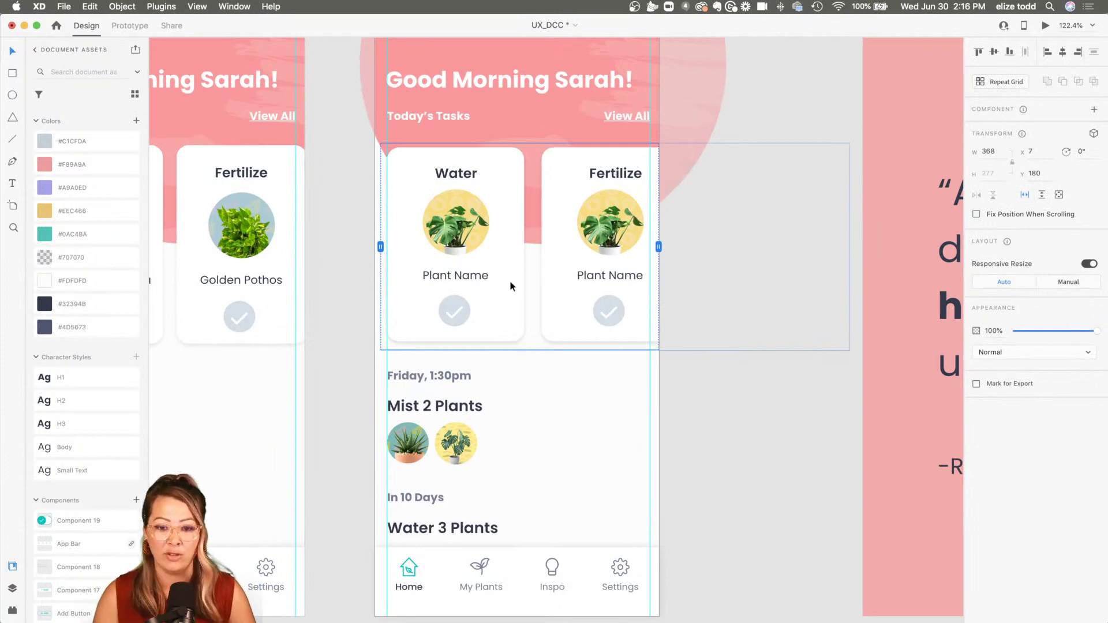
- Examine the app bar component on Home – 1 with its Home, My Plants, Inspo and Settings items
scroll(510, 279, "down", 3)
left_click(537, 532)
scroll(538, 532, "up", 3)
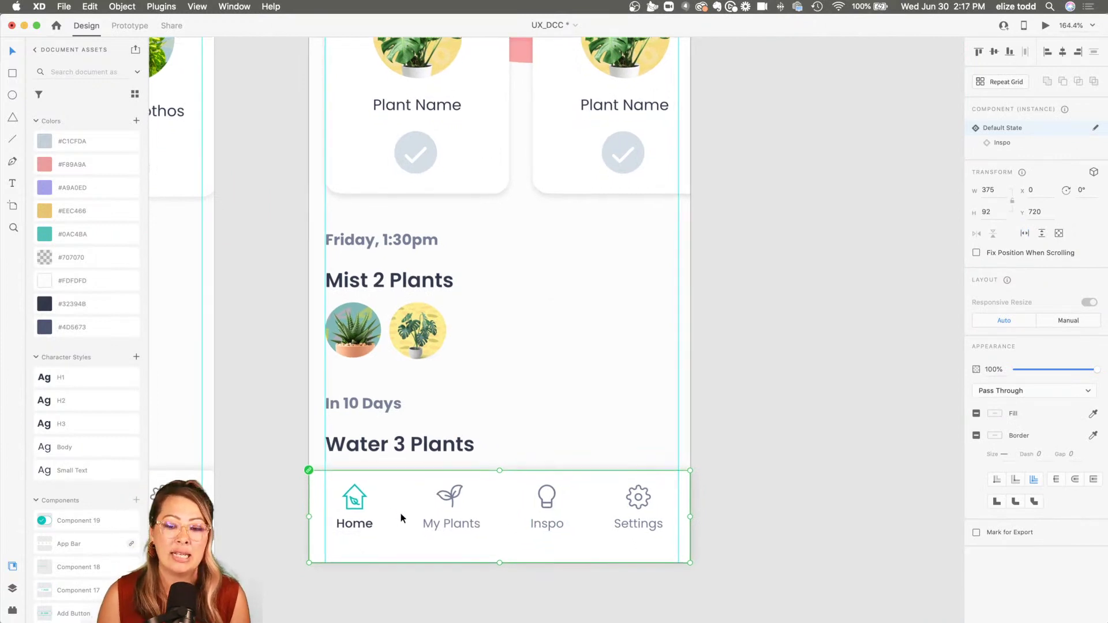
scroll(401, 513, "down", 2)
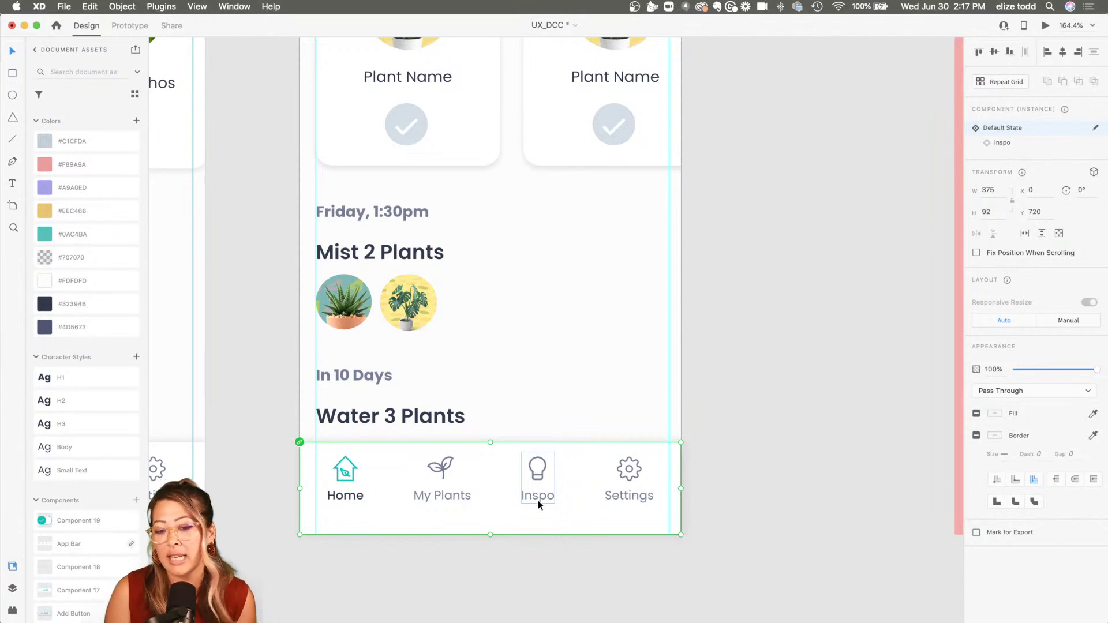
left_click(696, 510)
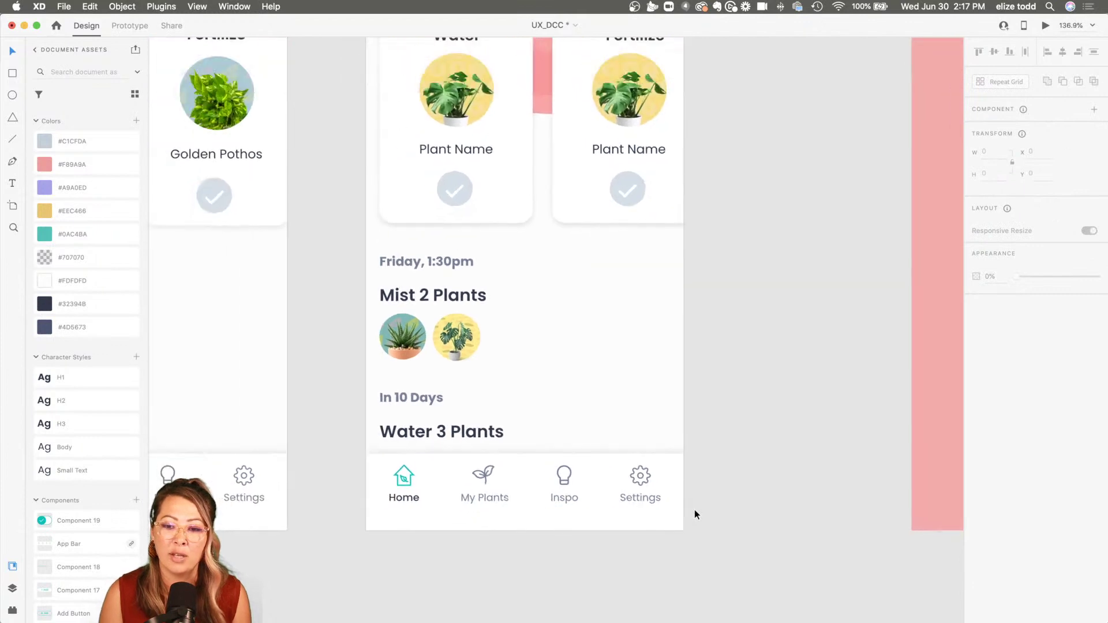
scroll(695, 510, "down", 3)
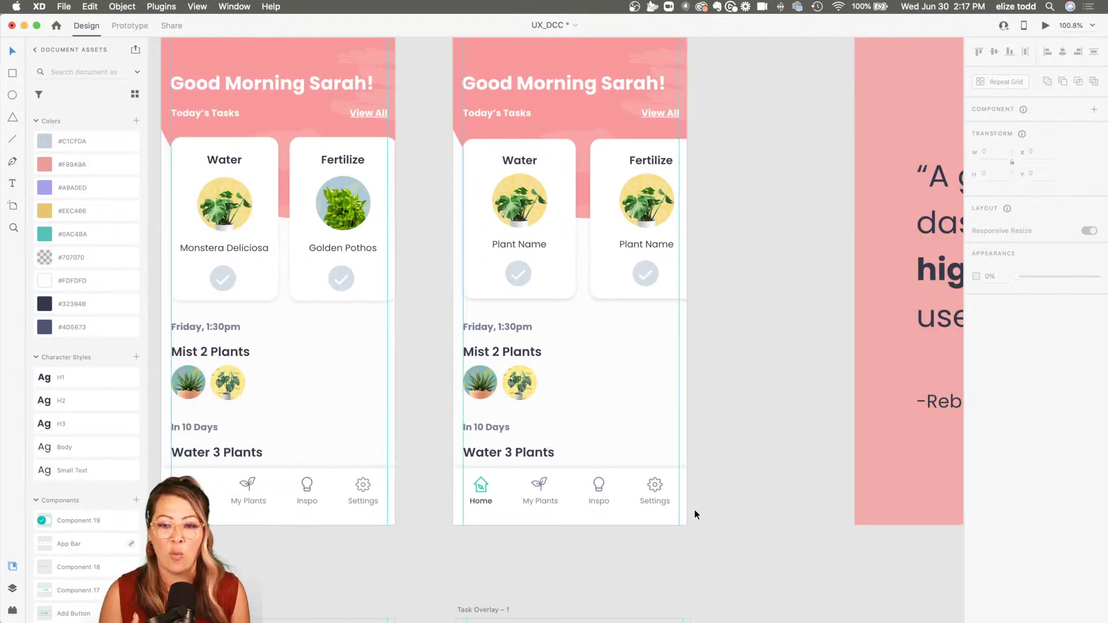
scroll(694, 510, "up", 2)
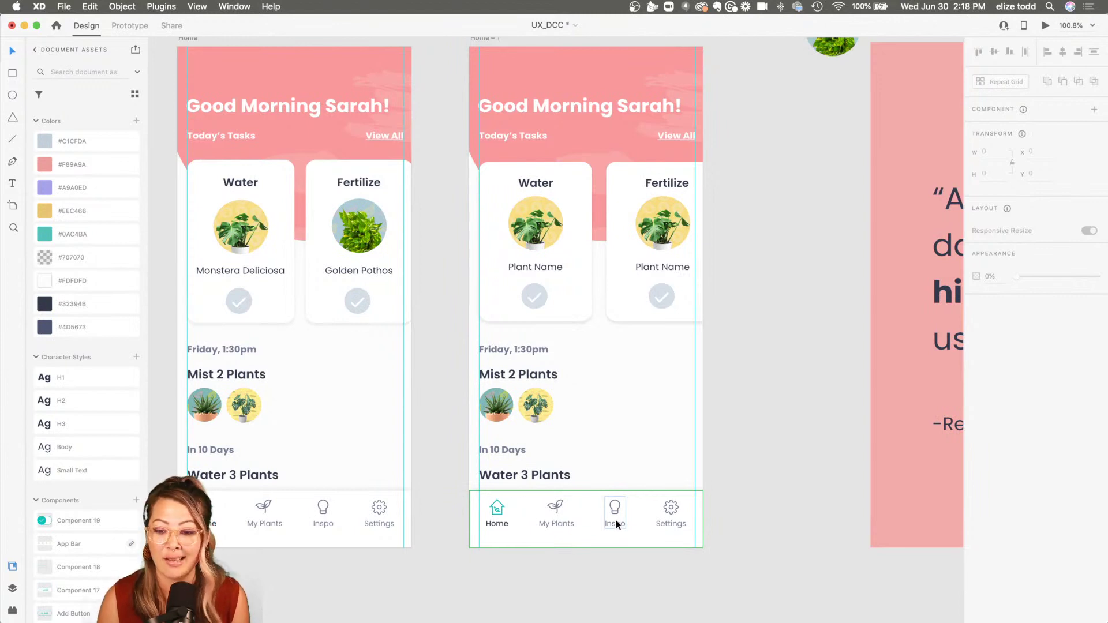
scroll(524, 549, "right", 2)
scroll(525, 550, "down", 3)
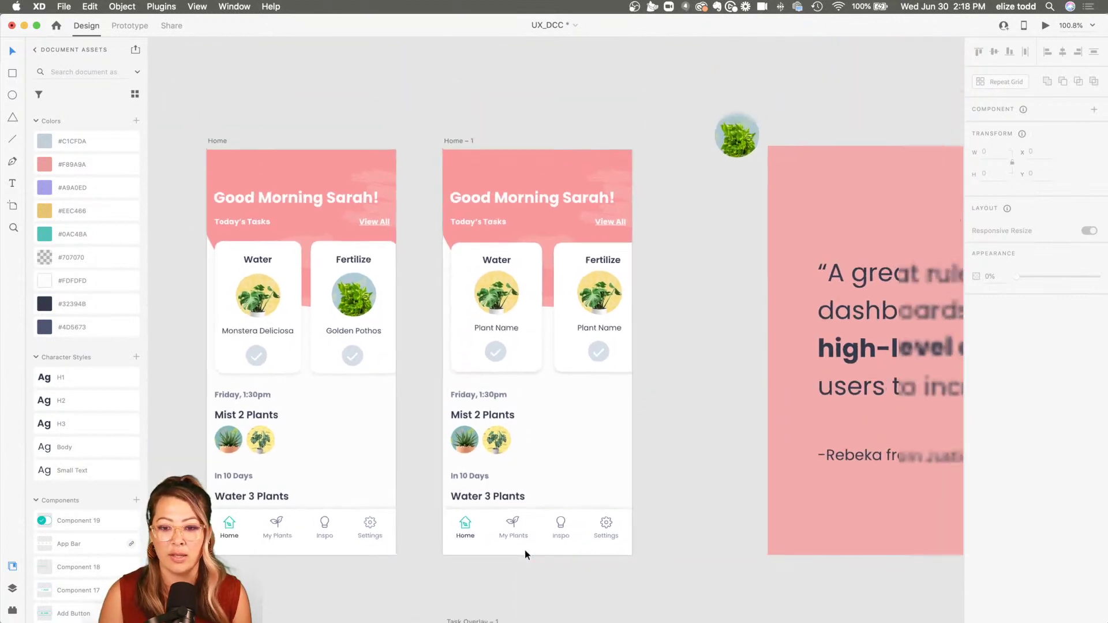
- Draw a full-width rectangle about 375 × 726 on Task Overlay – 1, starting at about Y 86 and reaching the artboard's lower edge
scroll(581, 446, "down", 3)
scroll(581, 446, "down", 6)
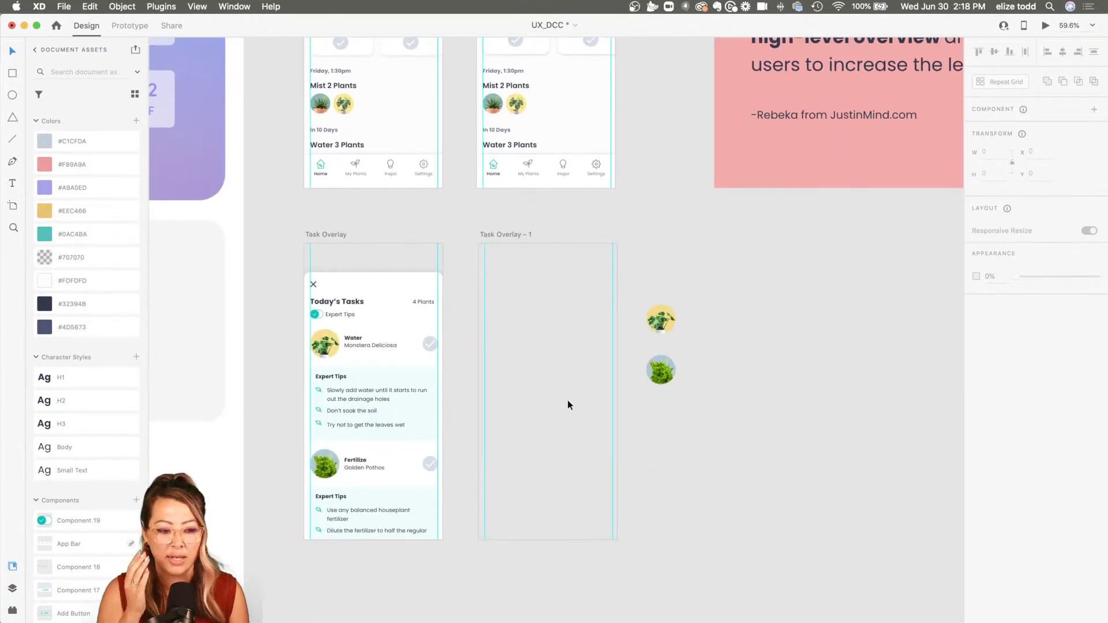
scroll(567, 400, "up", 3)
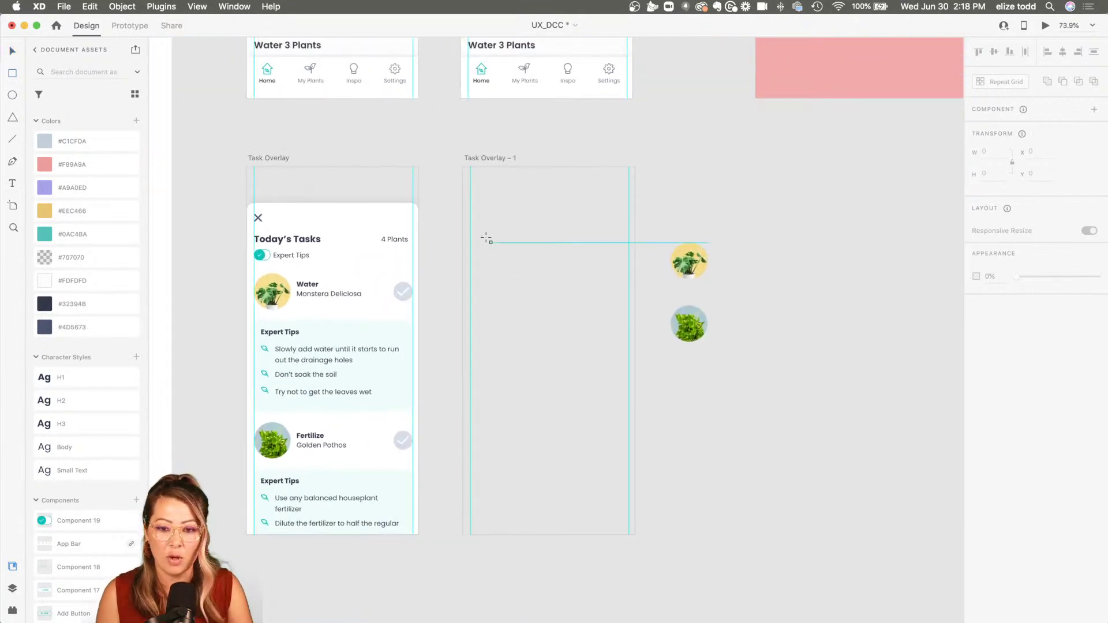
mouse_move(460, 206)
left_mouse_down()
mouse_move(599, 435)
mouse_move(634, 535)
left_mouse_up()
left_click_drag(459, 371, 463, 371)
left_click_drag(634, 371, 632, 371)
- Try rounding all four corners of the Task Overlay – 1 rectangle to a radius of 30
scroll(632, 297, "up", 5)
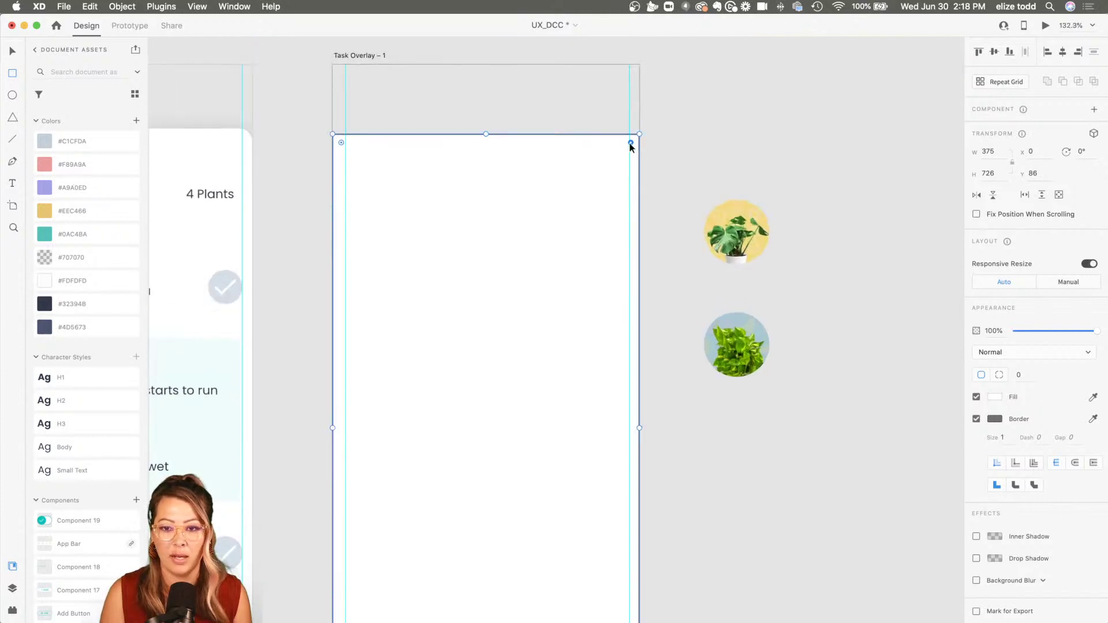
left_click_drag(631, 143, 614, 158)
scroll(614, 159, "down", 5)
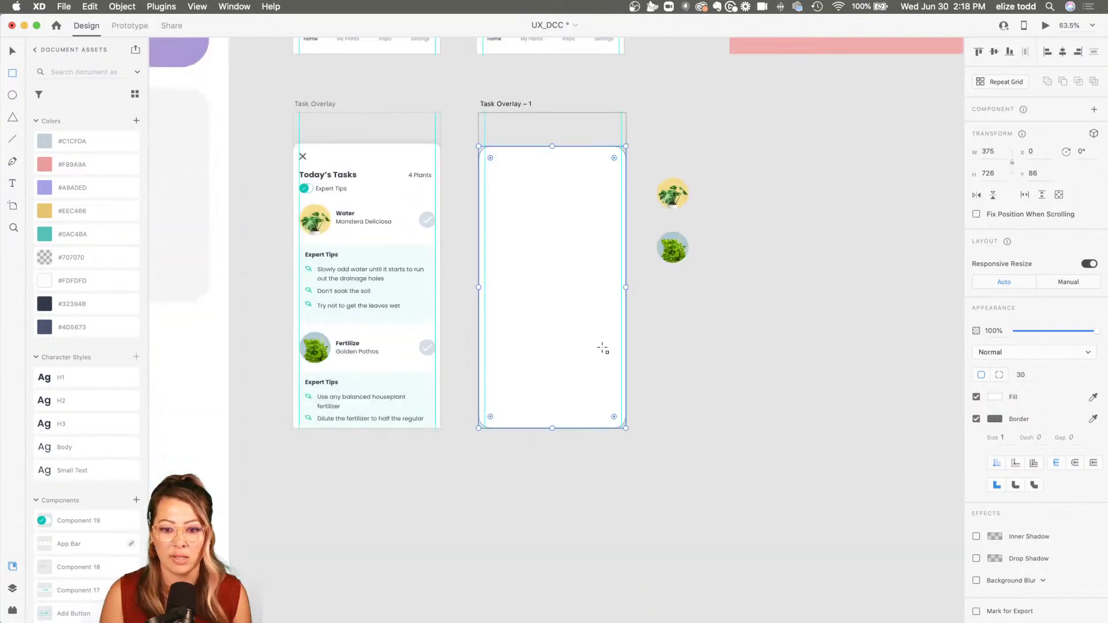
scroll(600, 398, "up", 15)
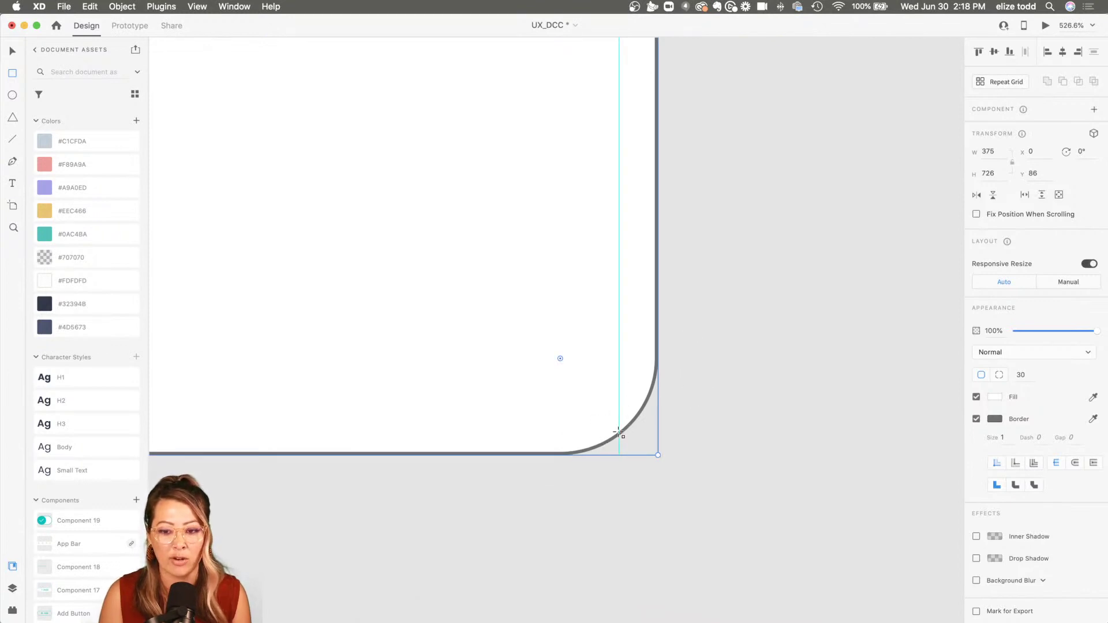
scroll(619, 434, "down", 12)
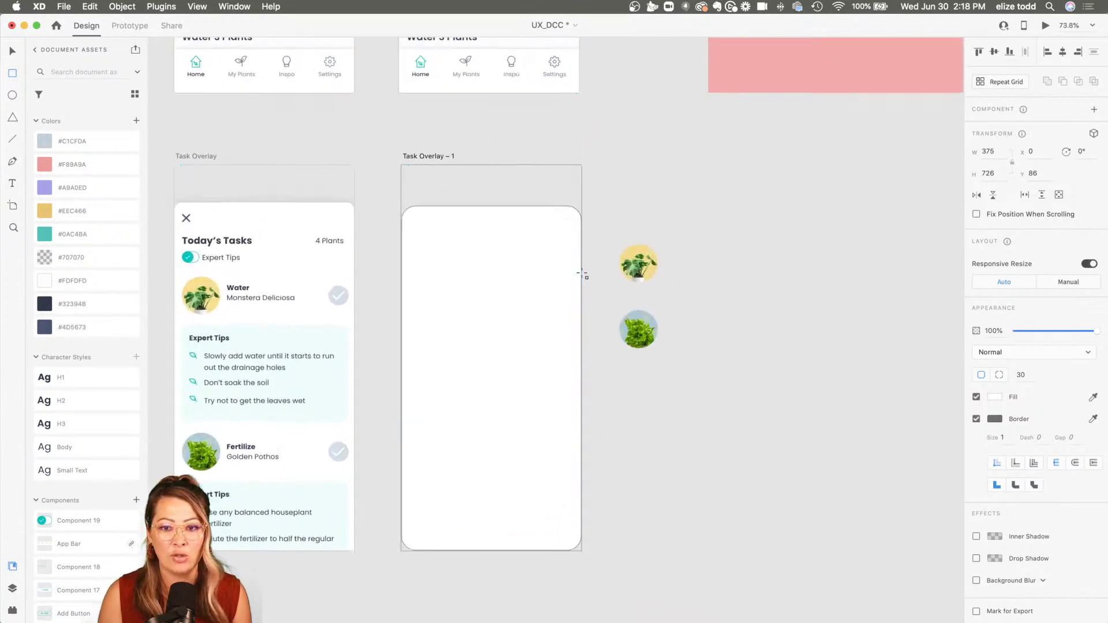
- Set separate corner radii on the Task Overlay – 1 rectangle, with 30 for the top left and top right corners only
scroll(584, 272, "up", 3)
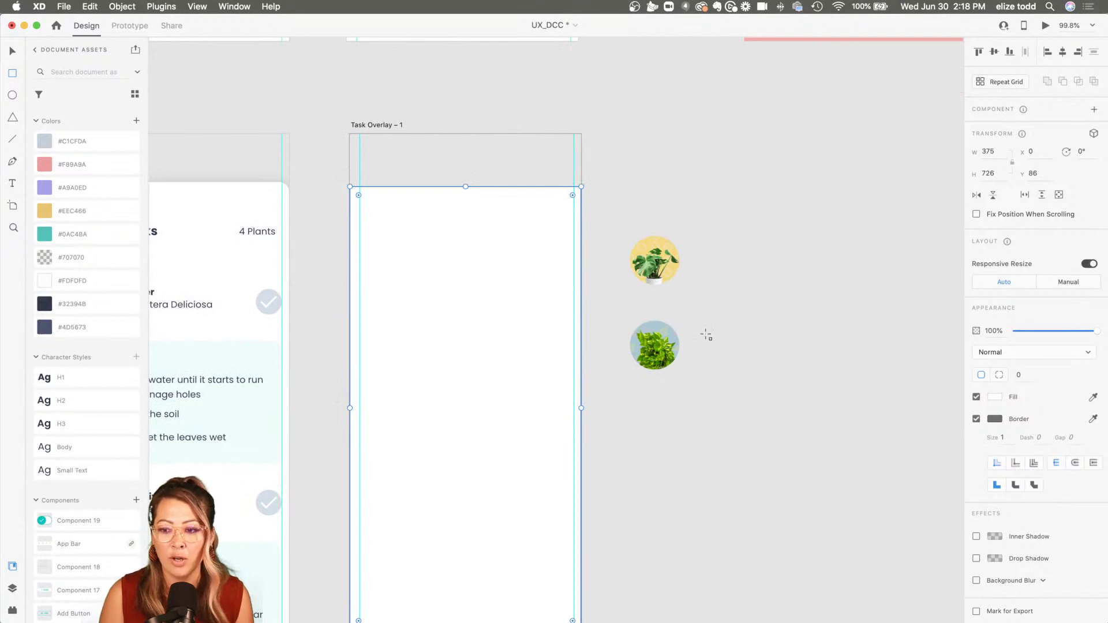
left_click(1000, 375)
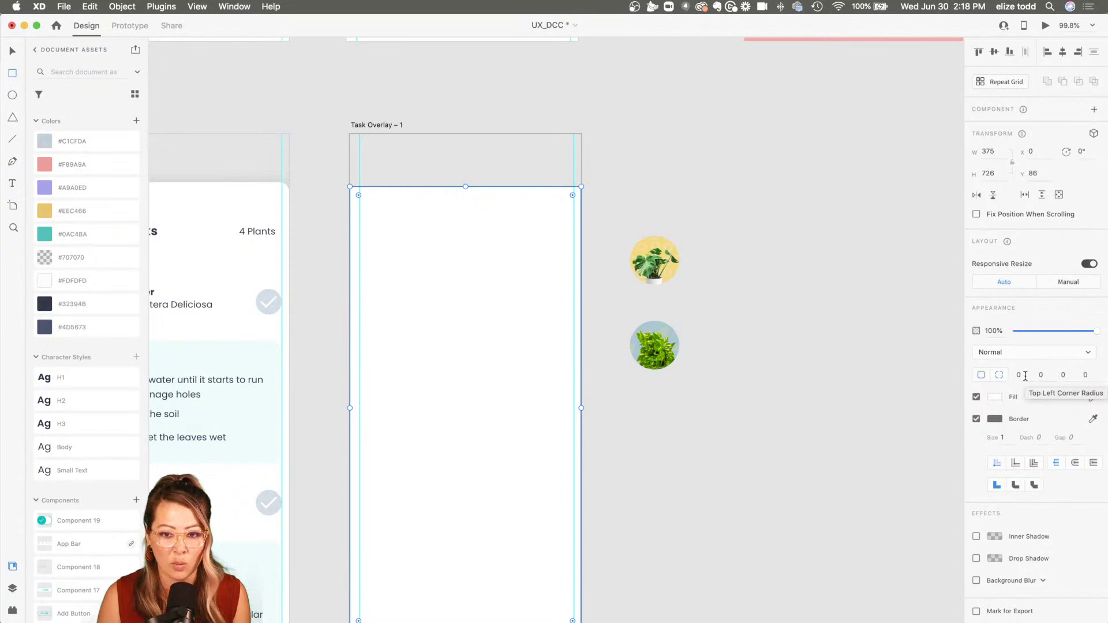
left_click(1025, 376)
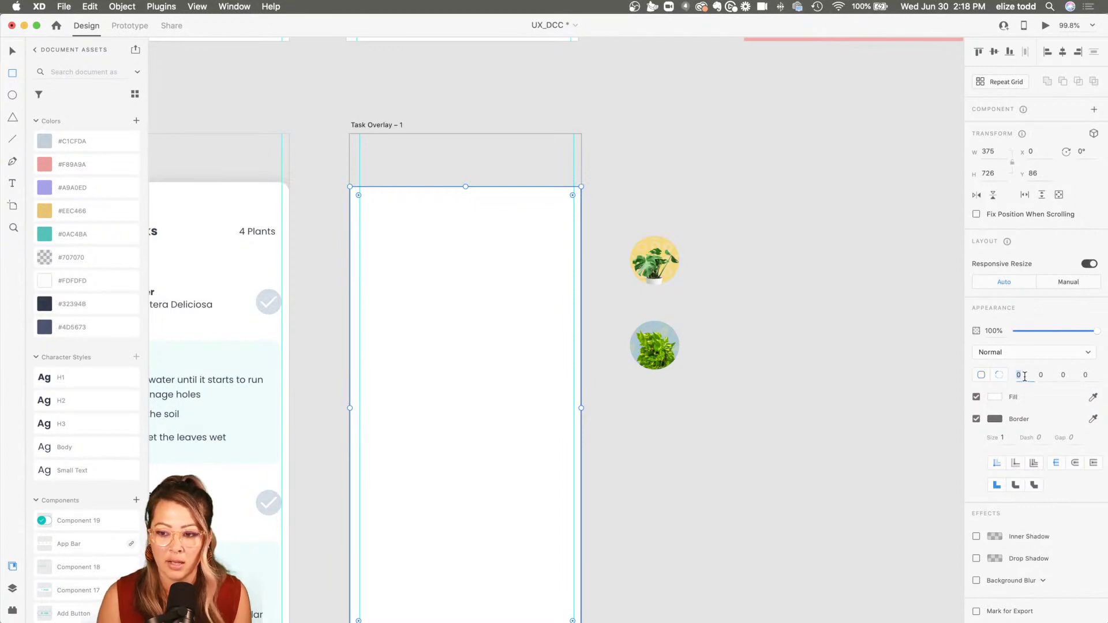
type("30")
left_click(1048, 378)
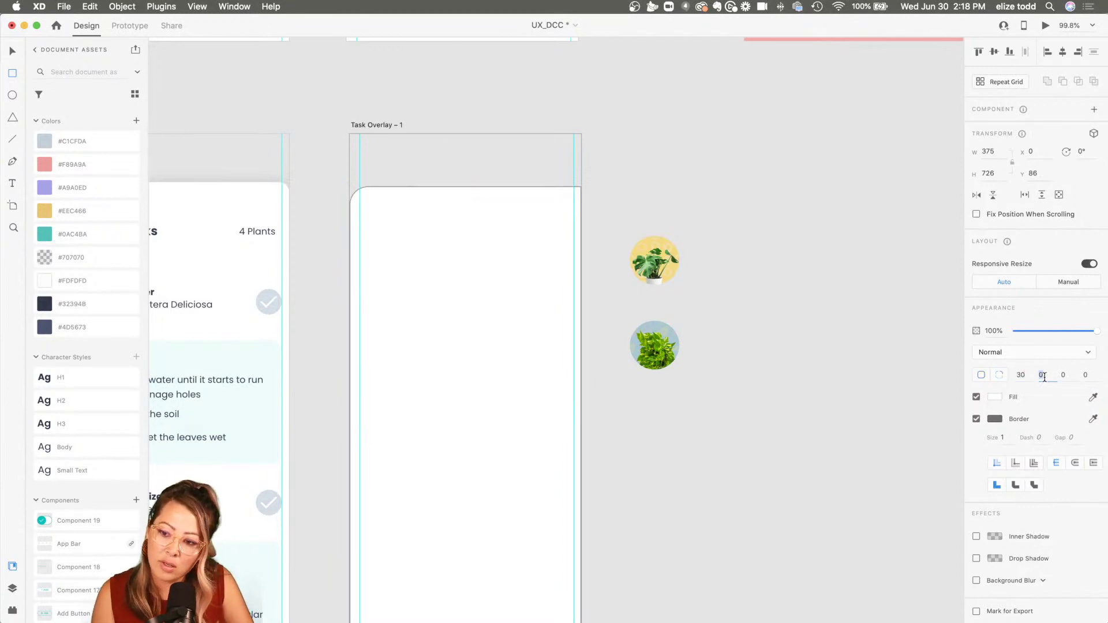
type("30")
key("Return")
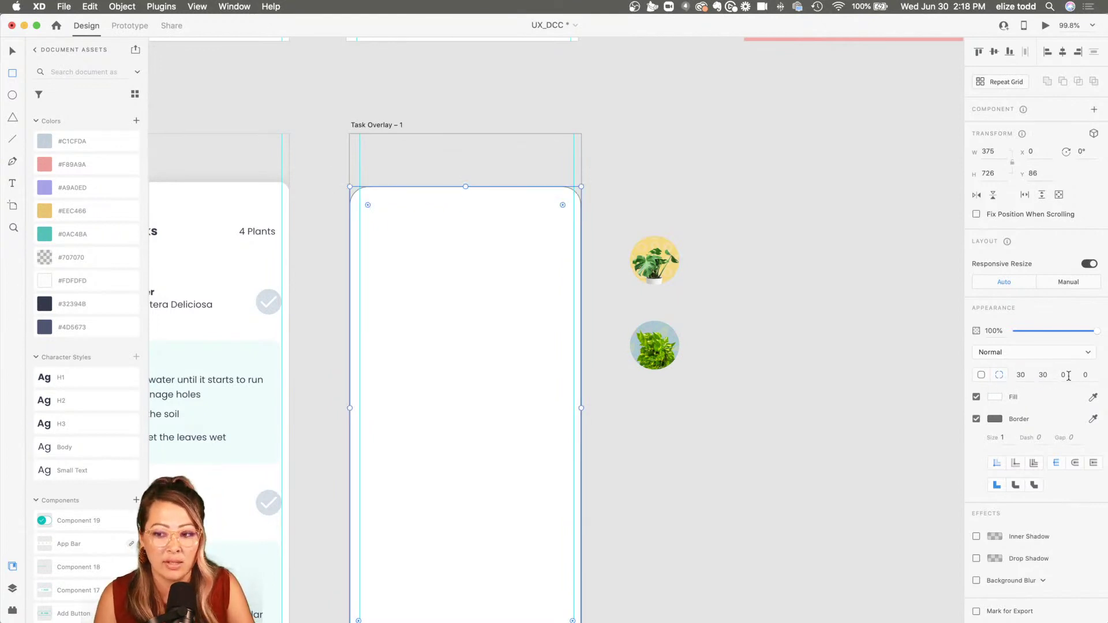
left_click(805, 378)
key("v")
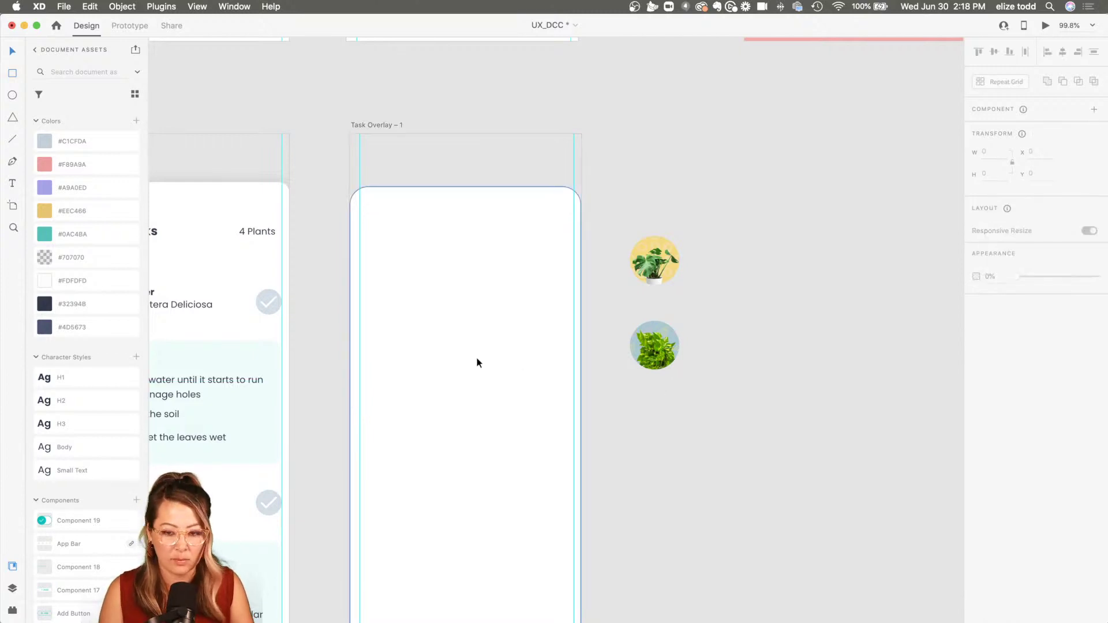
- Remove the border from the Task Overlay – 1 rectangle, and leave the rectangle selected
left_click(488, 364)
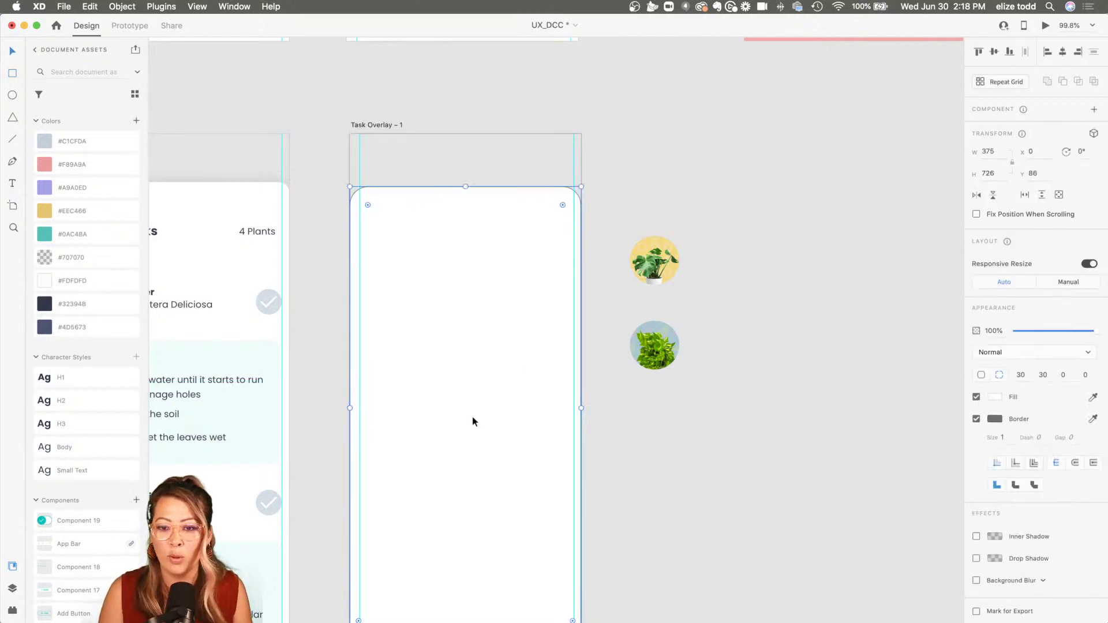
scroll(472, 421, "down", 2)
left_click(643, 445)
left_click(539, 418)
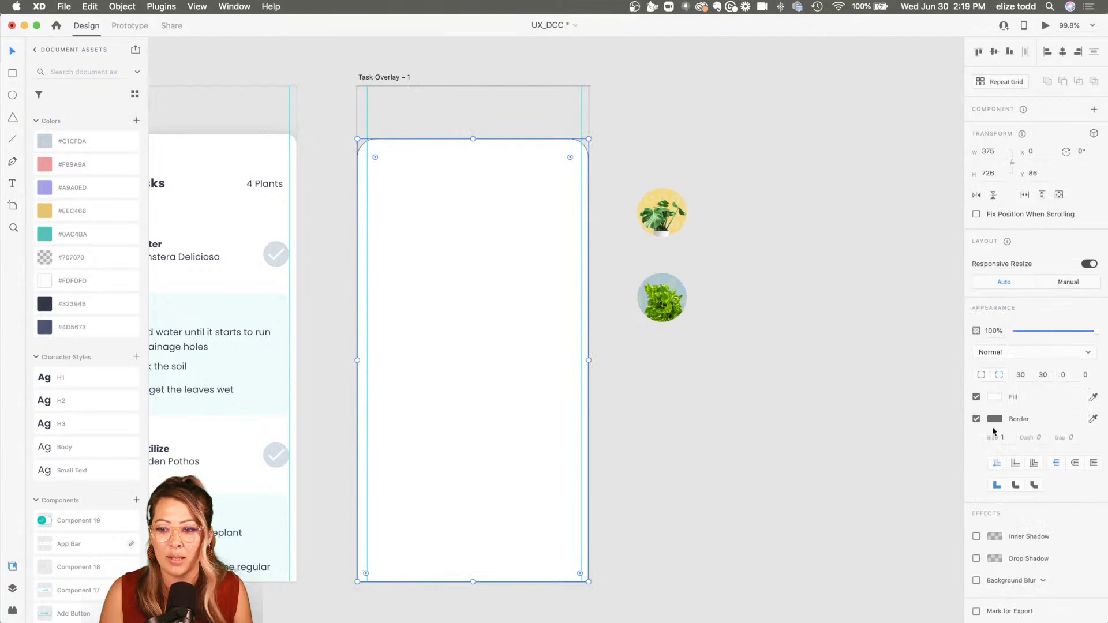
left_click(976, 420)
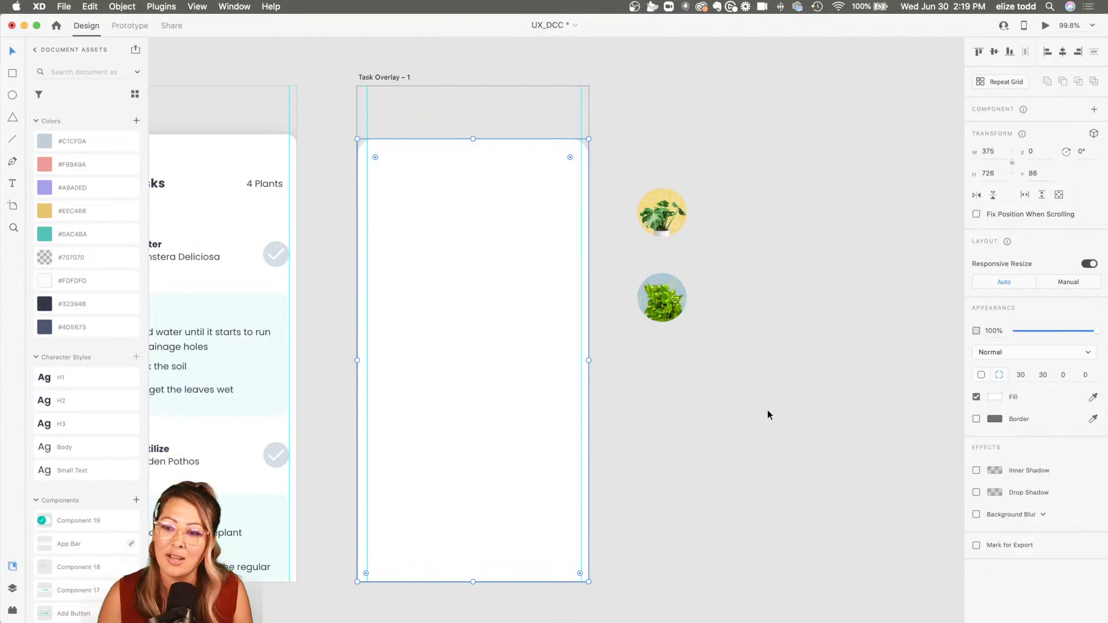
left_click(751, 408)
left_click(514, 375)
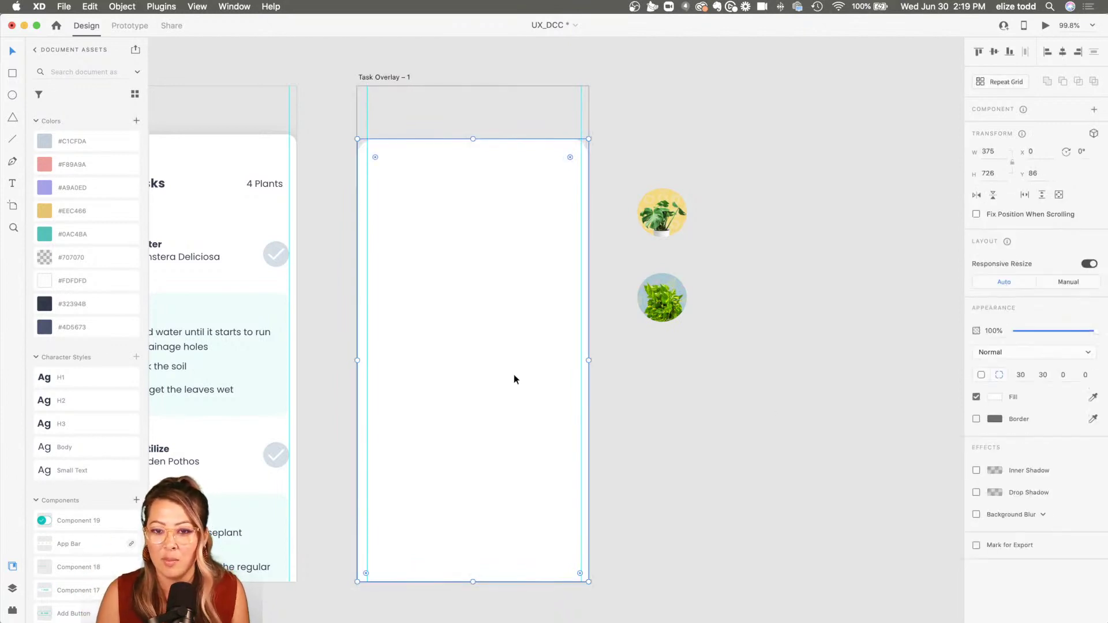
- Add a drop shadow with a blur of 20 to the Task Overlay – 1 rectangle, and deselect it
left_click(976, 493)
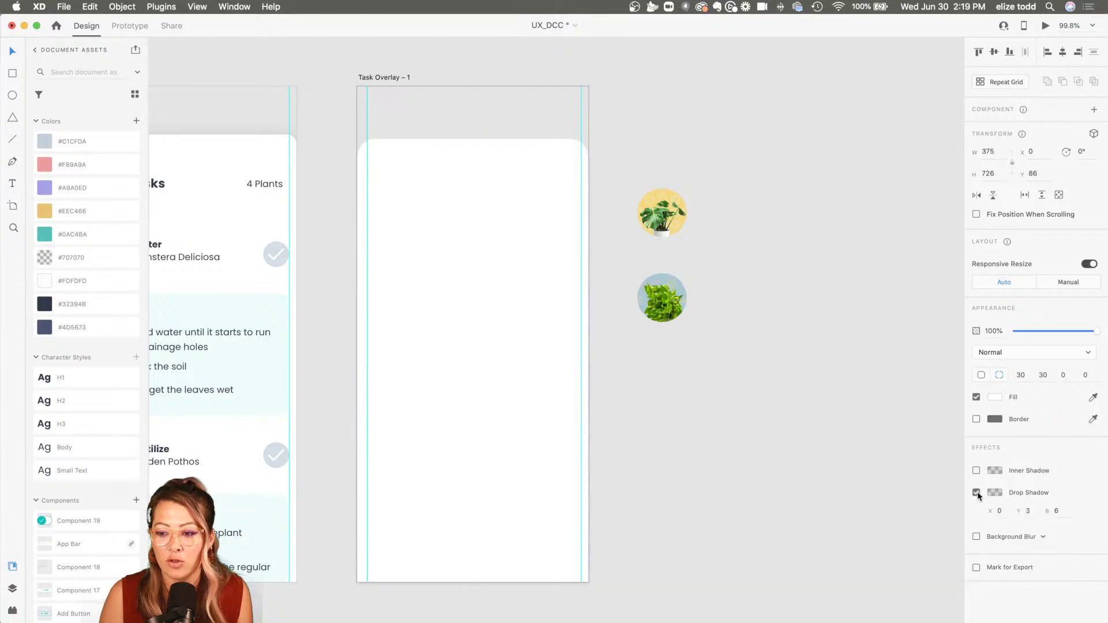
left_click(1062, 515)
type("20")
key("Return")
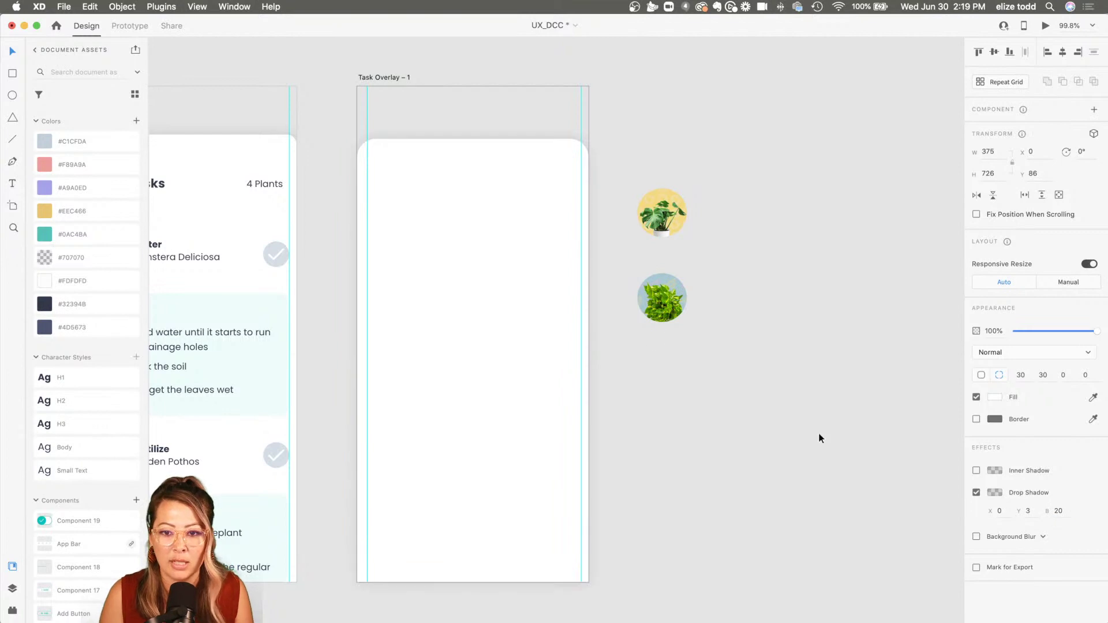
left_click(624, 178)
scroll(569, 157, "up", 3)
scroll(569, 158, "up", 3)
scroll(718, 158, "left", 2)
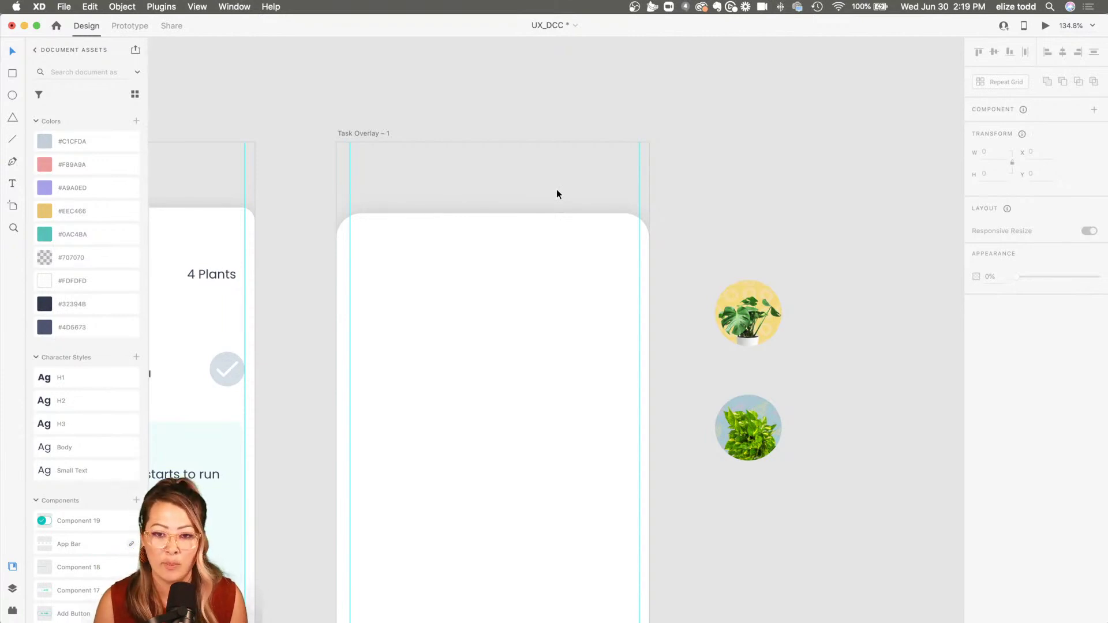
- Move the white rectangle off Task Overlay – 1 to check the artboard's fill setting, and return it to X 0, Y 86
scroll(556, 188, "down", 5)
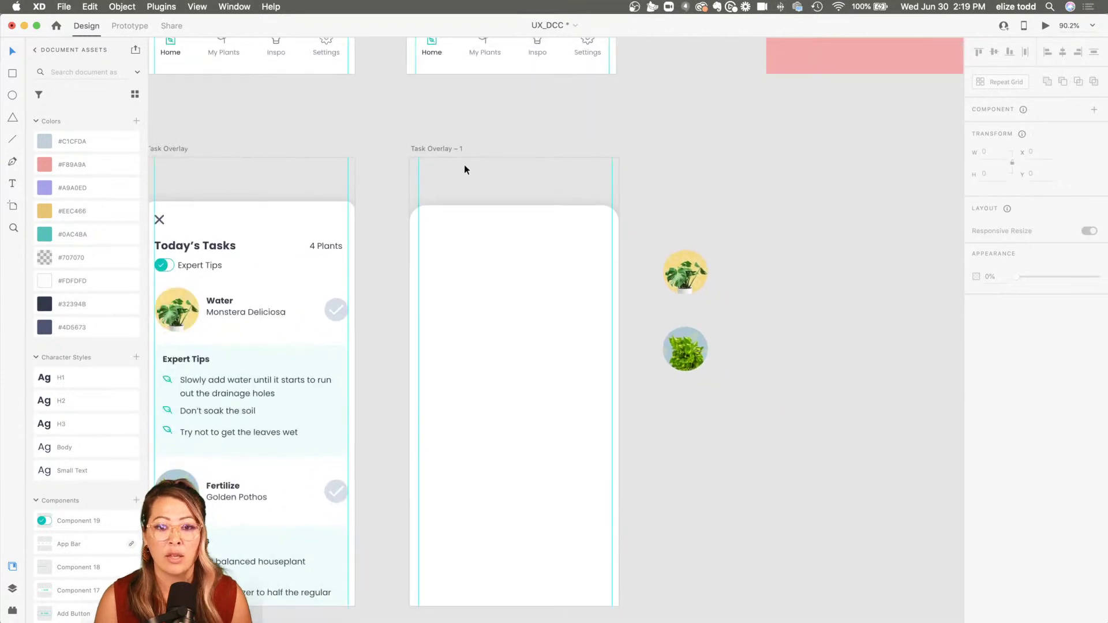
left_click(429, 148)
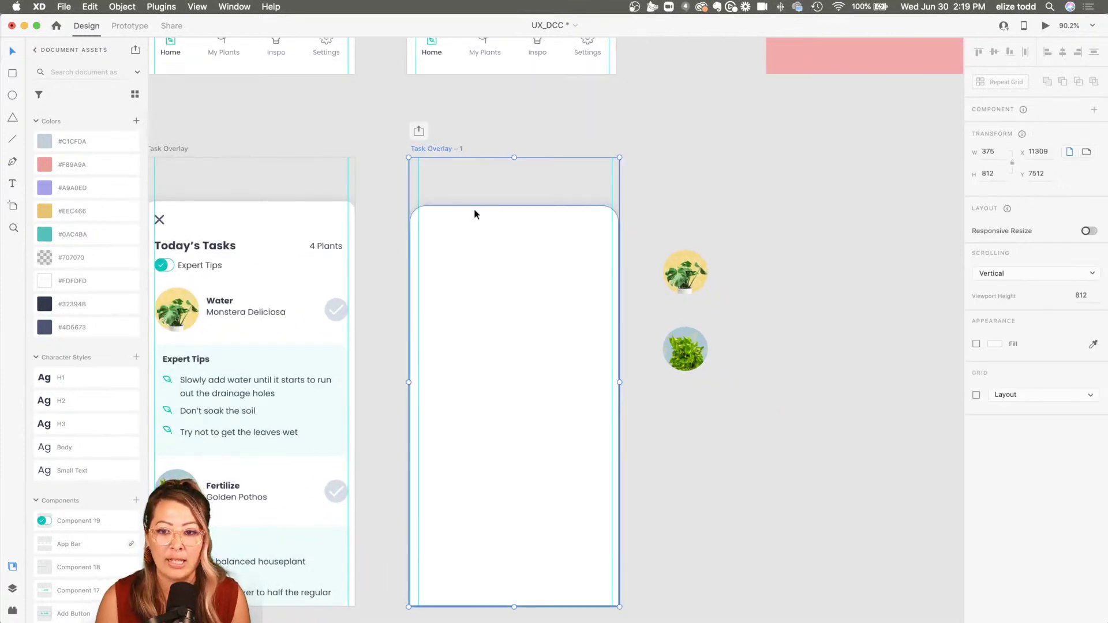
left_click_drag(507, 236, 829, 242)
left_click(487, 146)
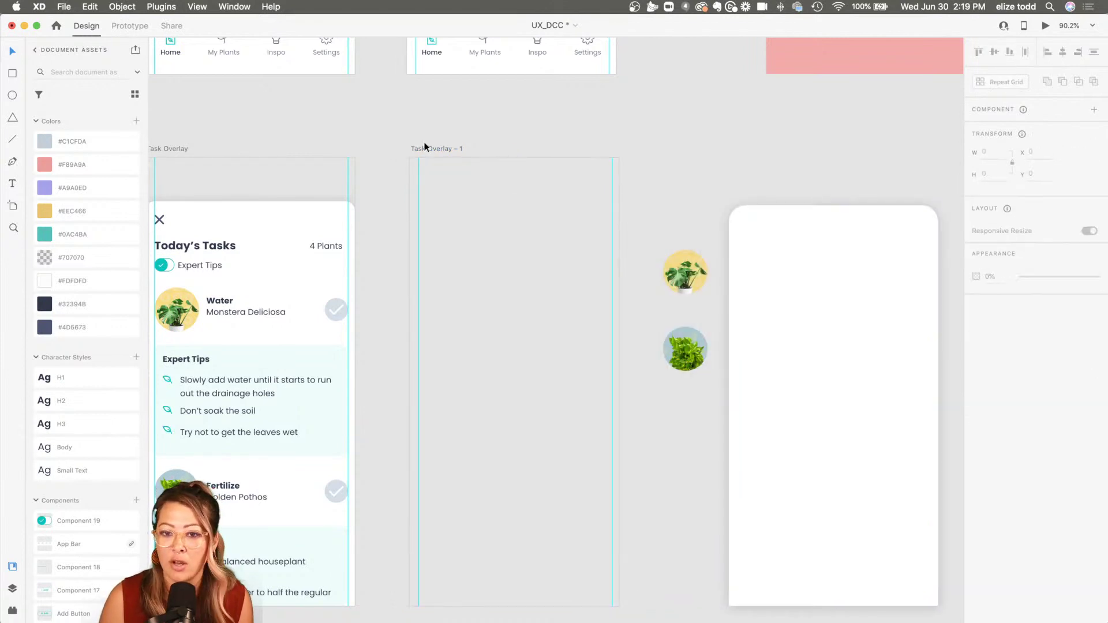
left_click(430, 149)
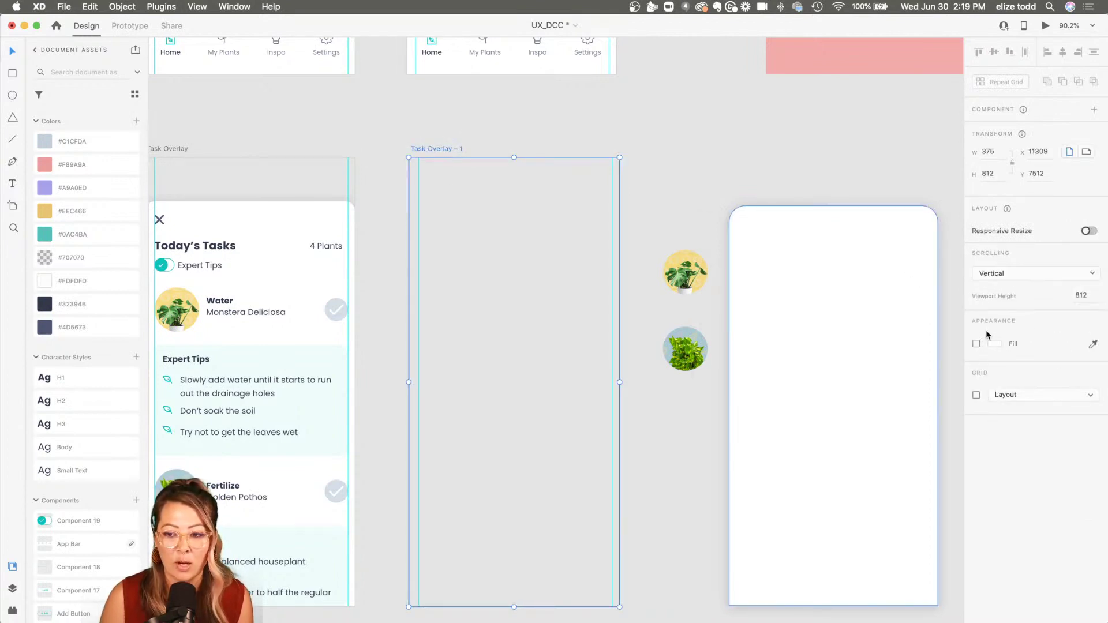
left_click(975, 344)
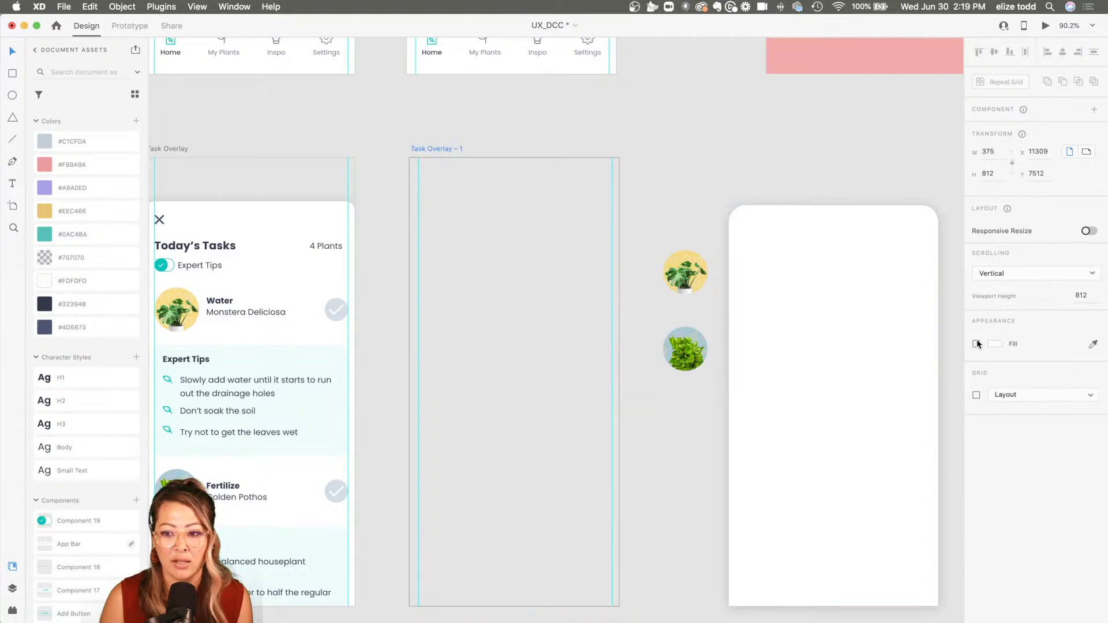
left_click_drag(840, 341, 522, 339)
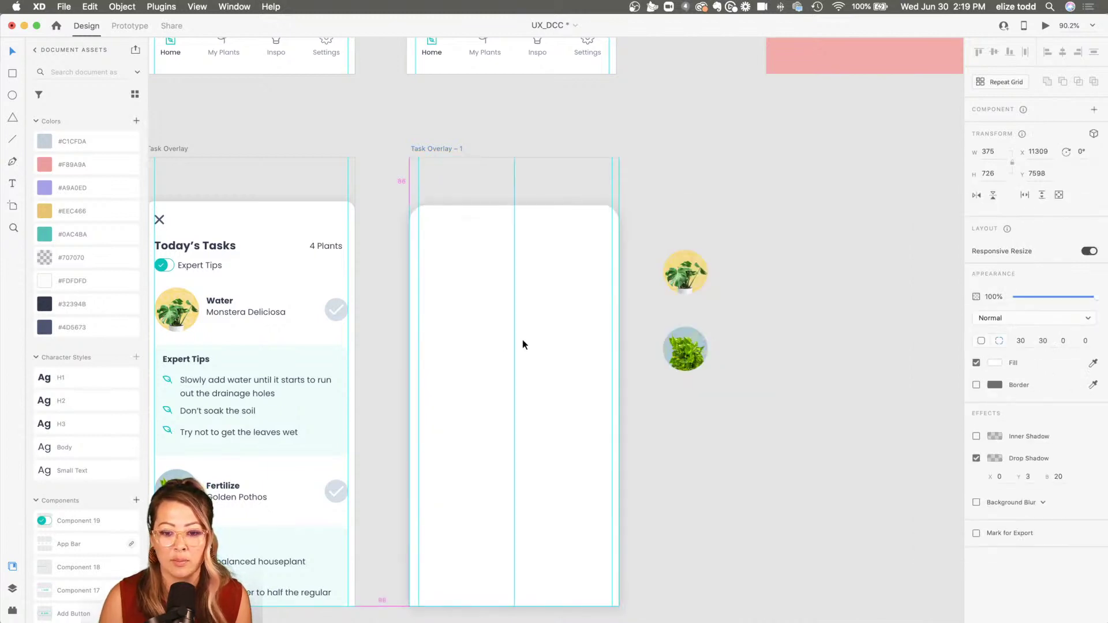
scroll(522, 339, "down", 2)
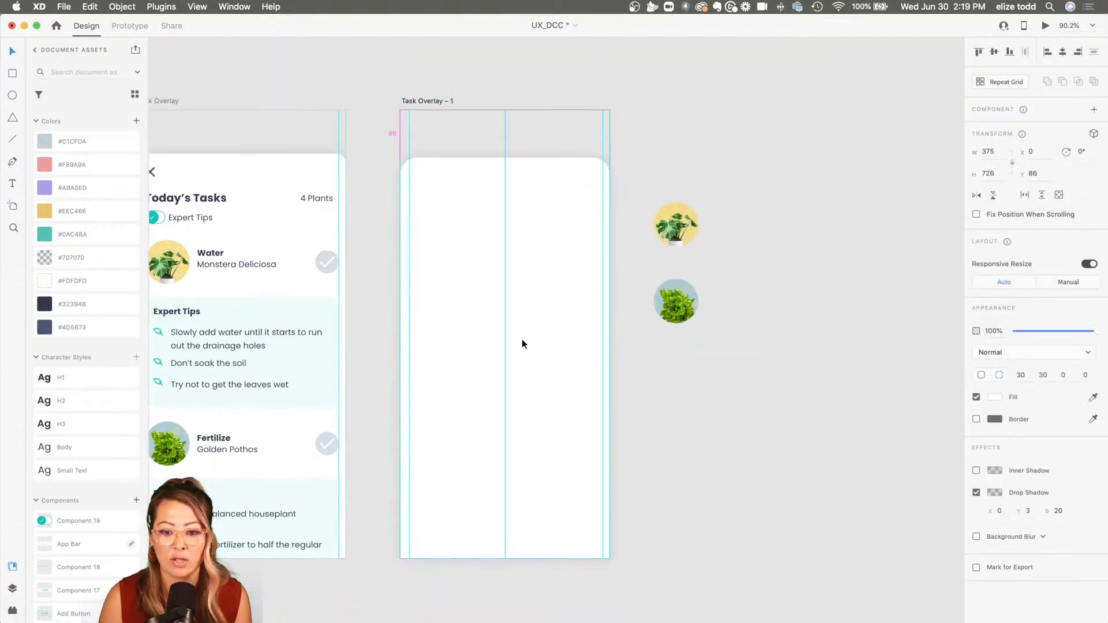
left_click(666, 422)
- Search the Icons 4 Design plugin for "close"
scroll(666, 419, "left", 3)
scroll(666, 419, "up", 2)
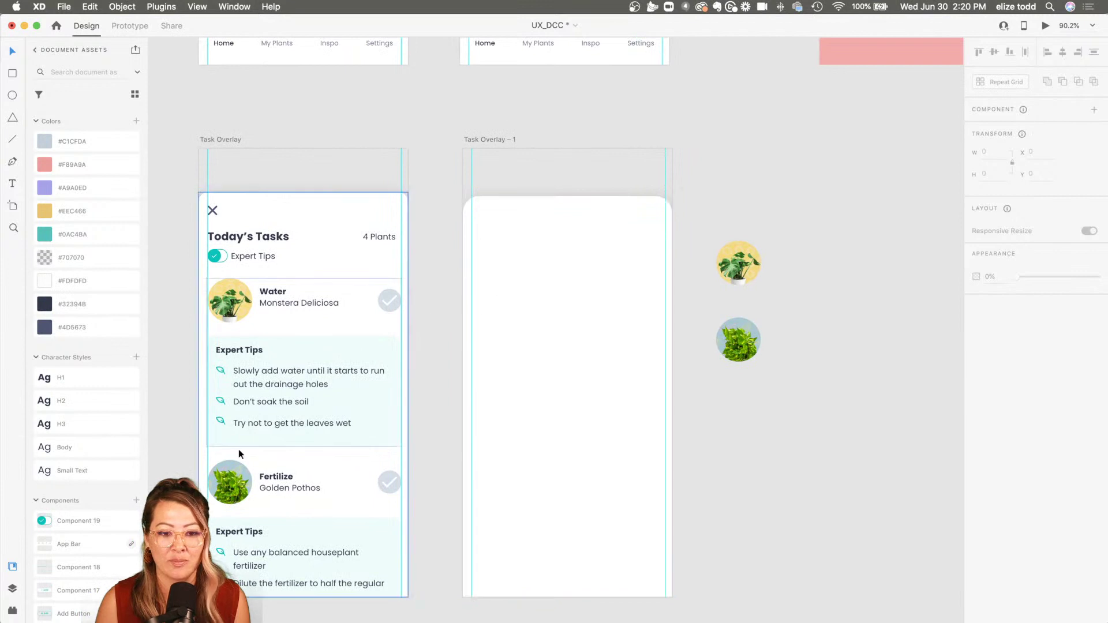
left_click(12, 611)
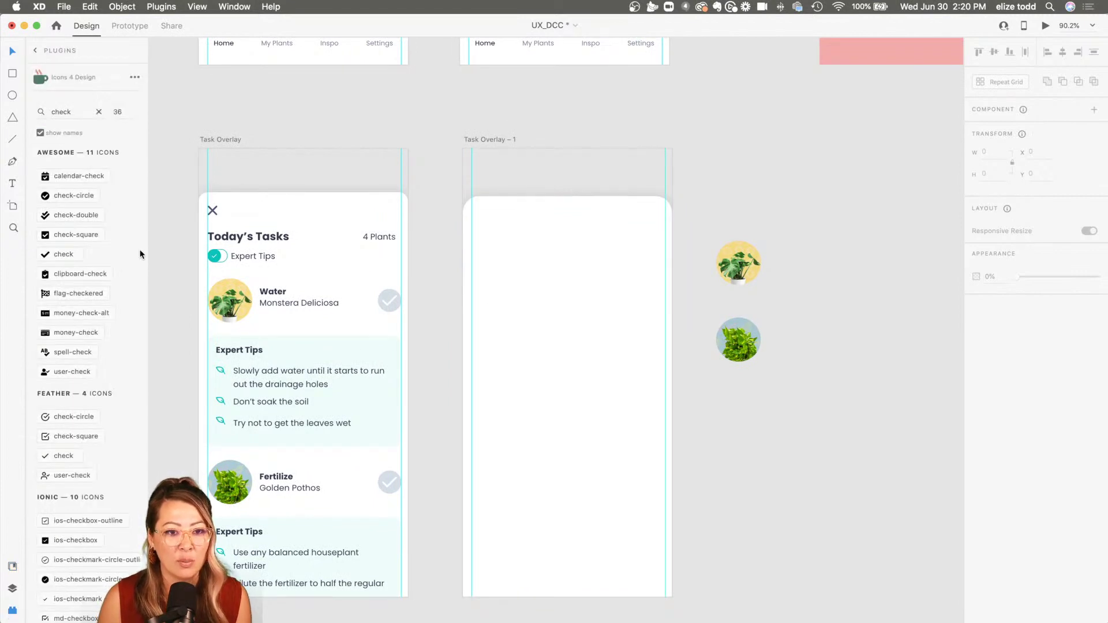
double_click(61, 112)
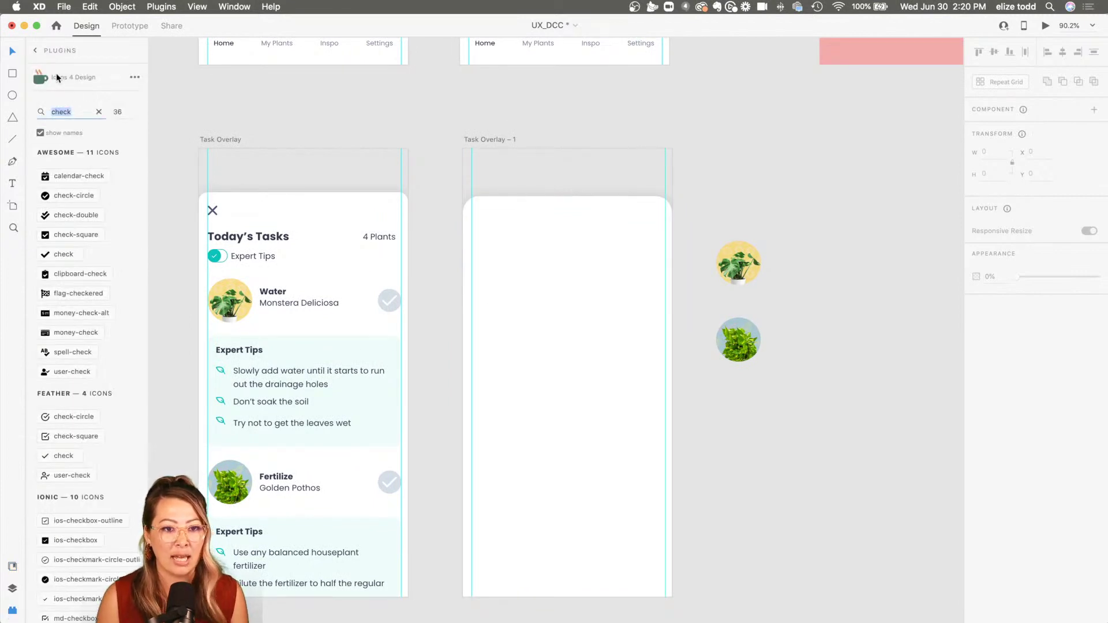
left_click(35, 50)
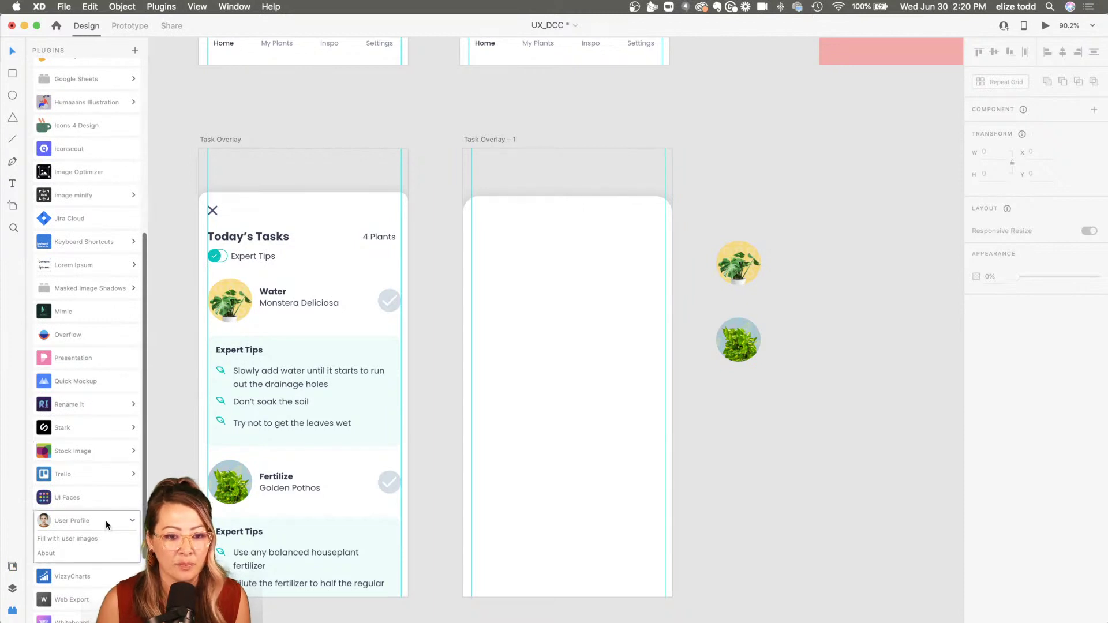
scroll(98, 427, "up", 2)
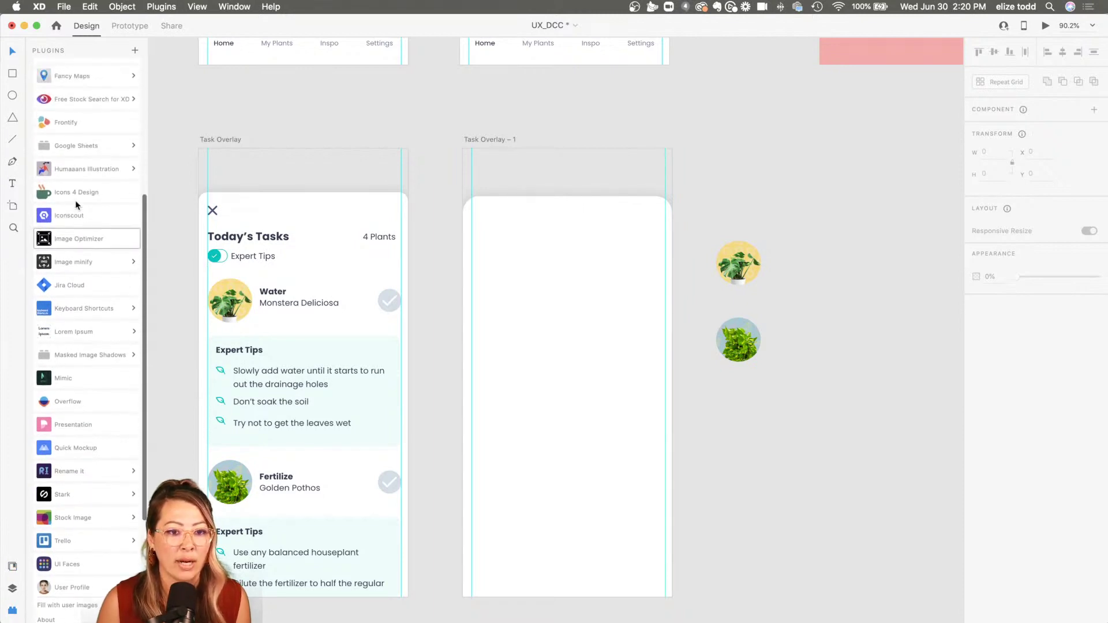
left_click(70, 190)
double_click(79, 108)
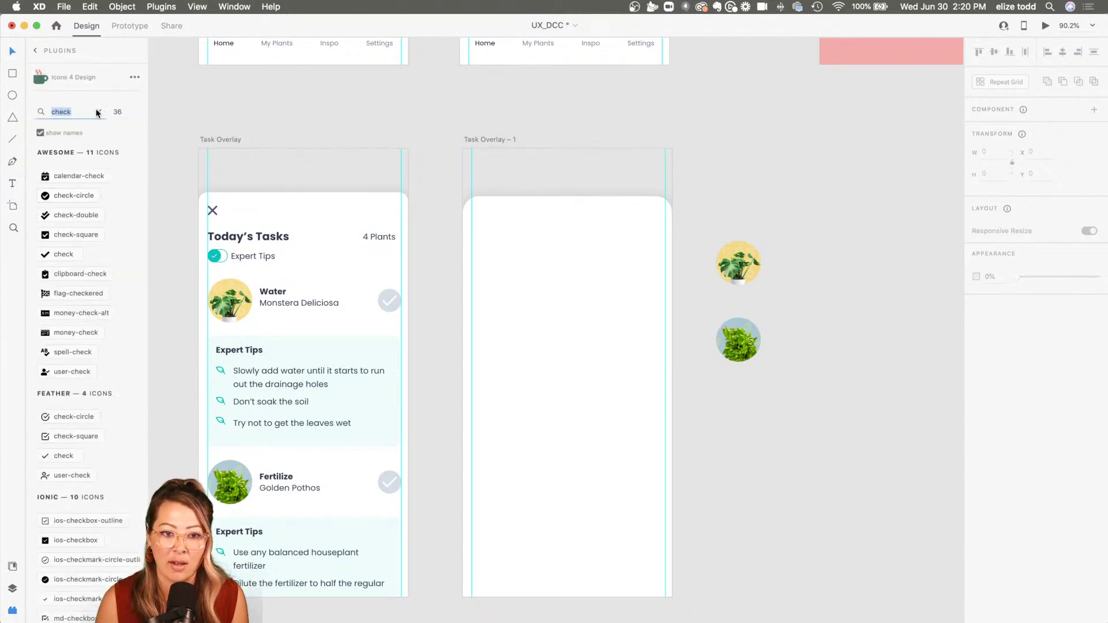
type("close")
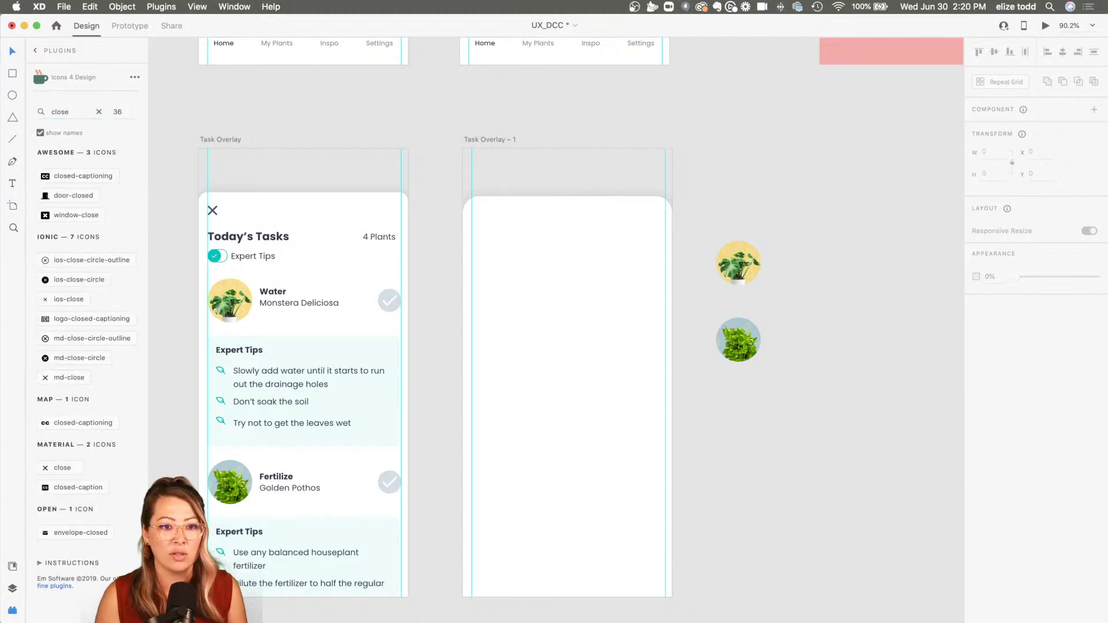
- Copy the Material close icon and paste it onto the Task Overlay – 1 rectangle
left_click(64, 468)
key("super+c")
left_click(345, 460)
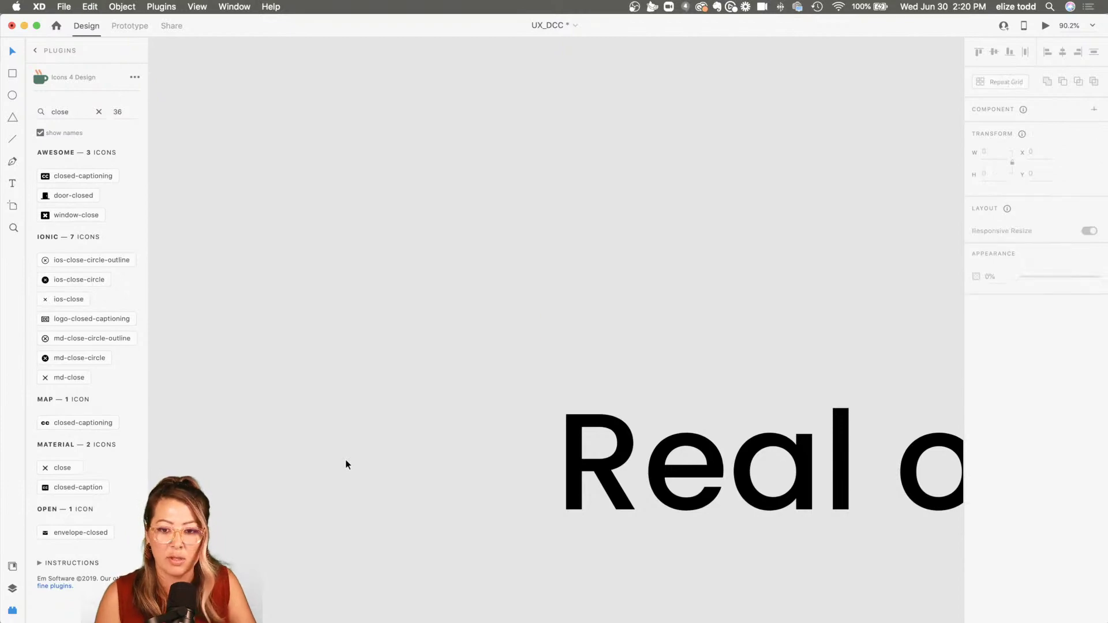
key("super+0")
scroll(340, 448, "down", 7)
scroll(339, 448, "right", 7)
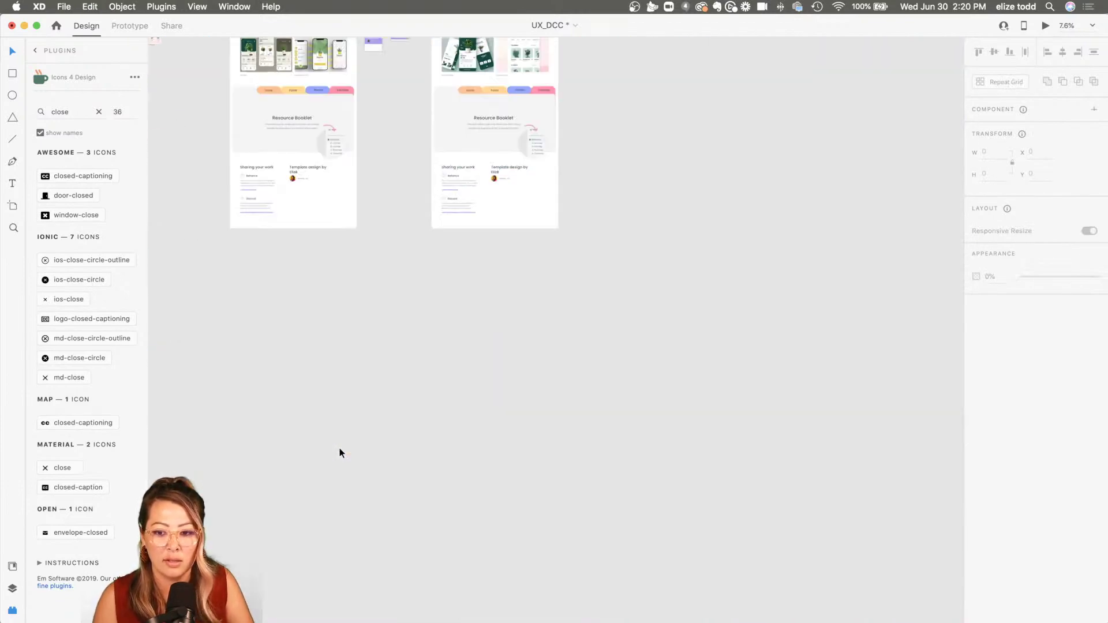
scroll(339, 448, "up", 4)
scroll(619, 255, "up", 5)
left_click(449, 389)
scroll(449, 389, "up", 5)
key("super+v")
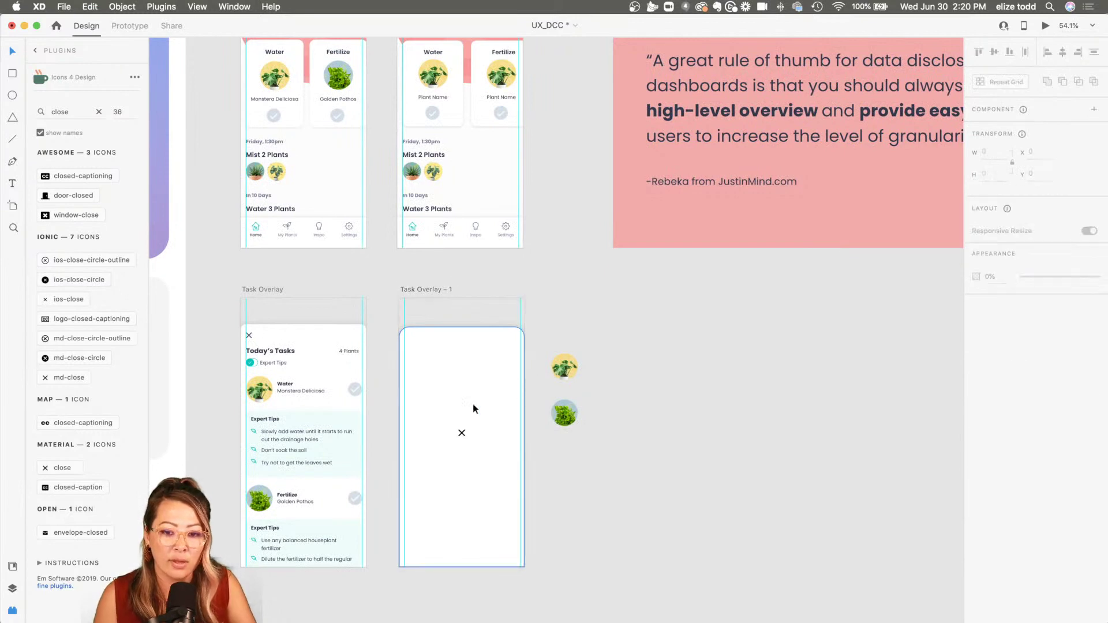
- Place the close icon in the rectangle's upper-left corner at X 16 and about Y 108, and fill it with #4D5673
scroll(472, 408, "up", 5)
left_click_drag(449, 451, 350, 282)
scroll(352, 284, "left", 5)
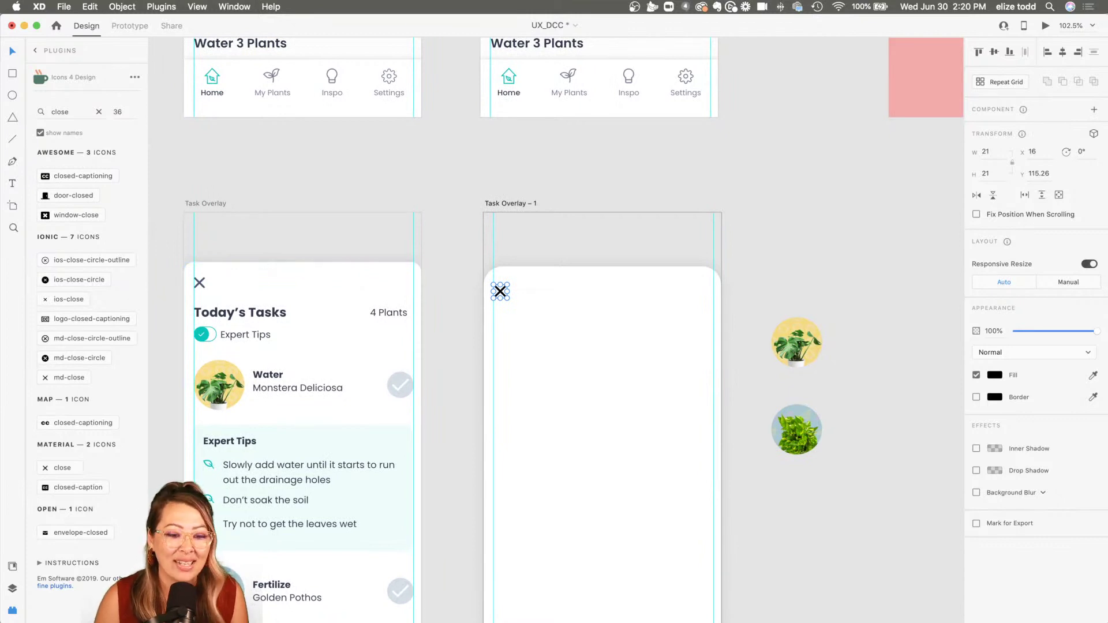
left_click(12, 567)
left_click(66, 329)
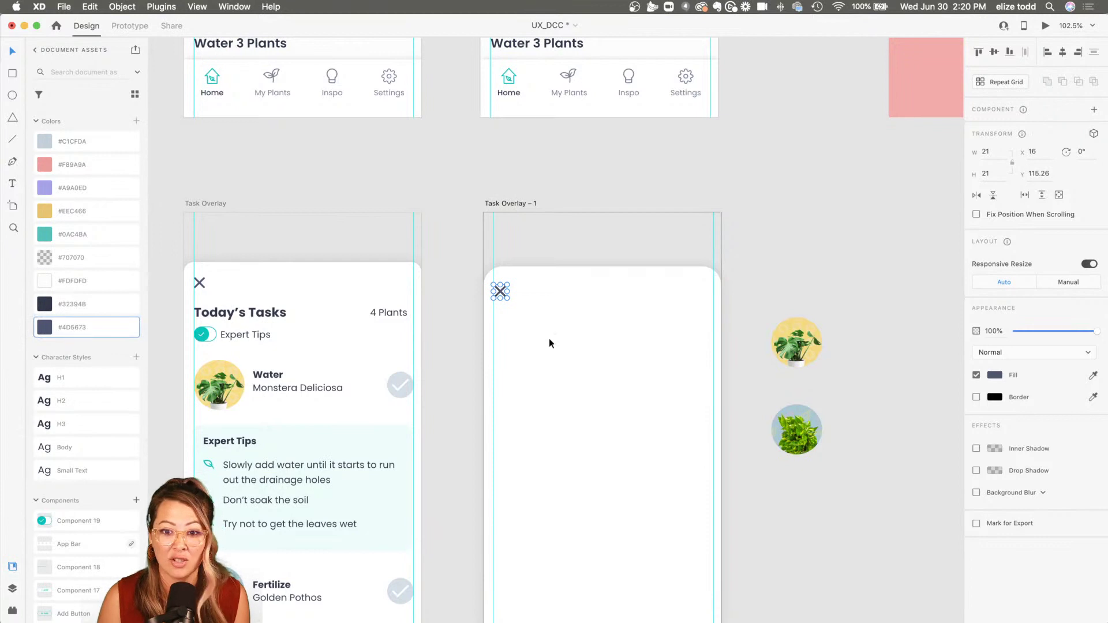
scroll(505, 301, "up", 5)
left_click_drag(497, 280, 497, 277)
scroll(497, 277, "down", 5)
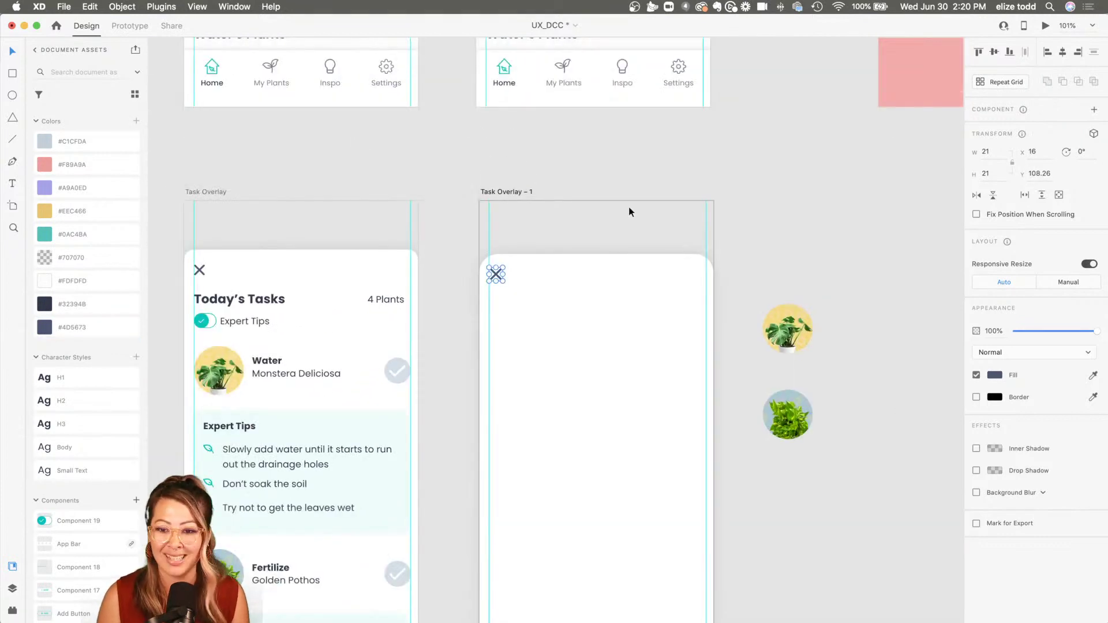
left_click(626, 181)
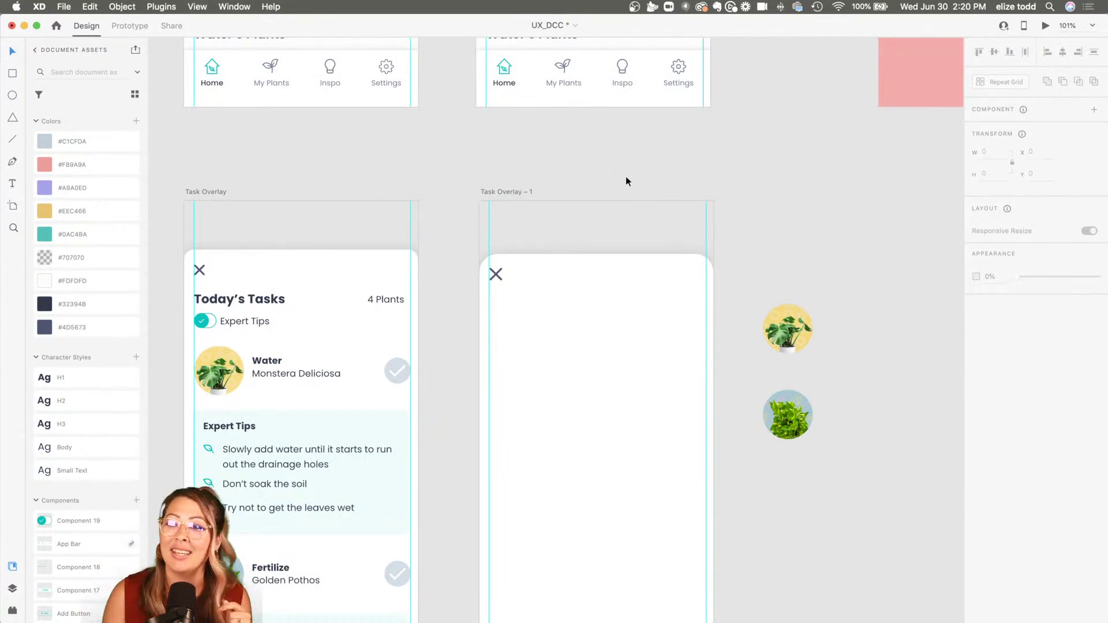
- Copy the Today's Tasks header group with 4 Plants and the Expert Tips toggle from Task Overlay to Task Overlay – 1
left_click(274, 301)
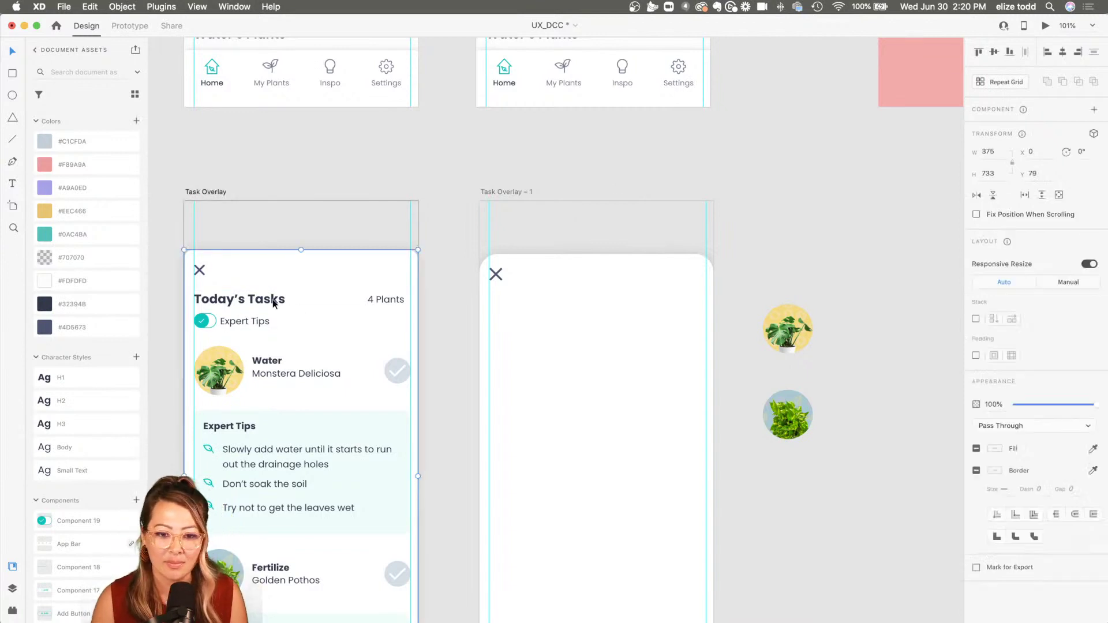
left_click(555, 323)
key("super+alt+v")
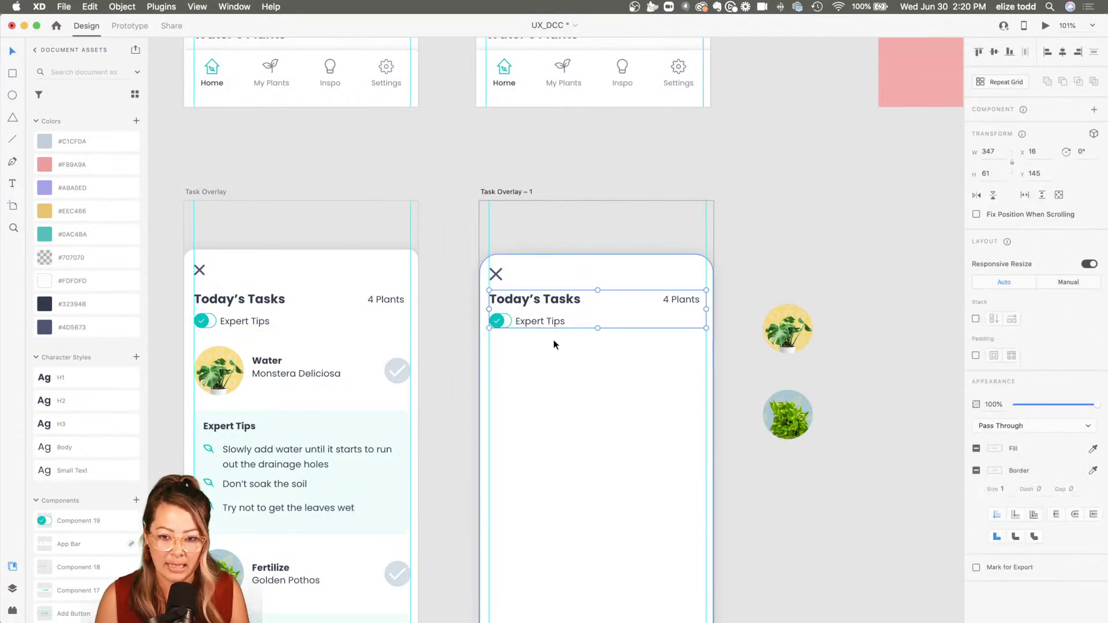
- Replace the loose monstera image on Task Overlay – 1 with the Water, Monstera Deliciosa row copied from Task Overlay
scroll(719, 303, "down", 2)
left_click_drag(780, 299, 506, 342)
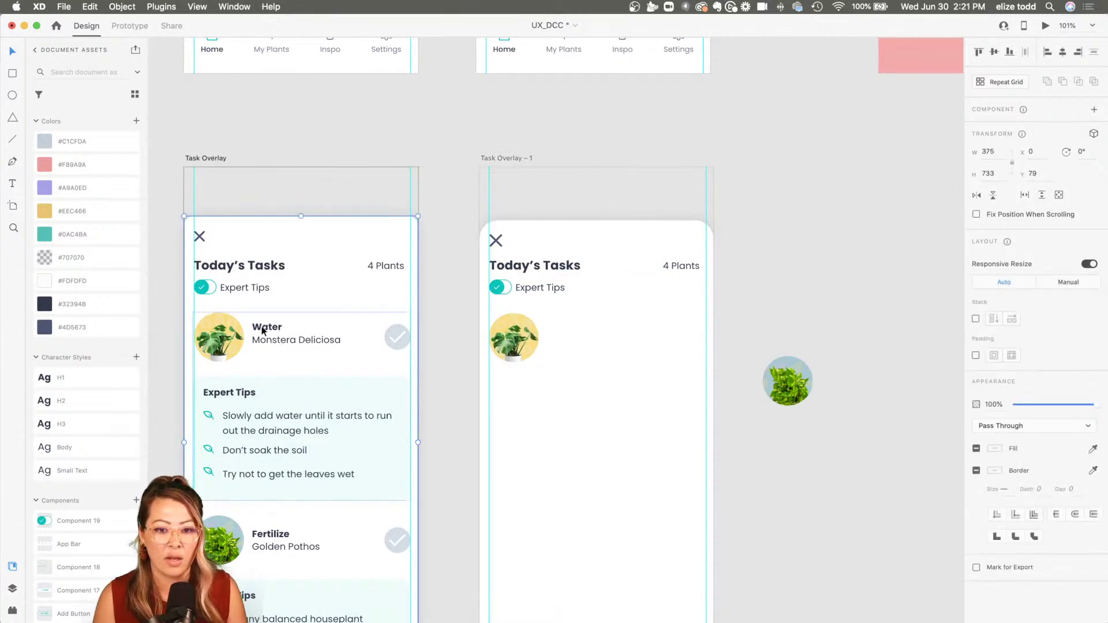
left_click(265, 330)
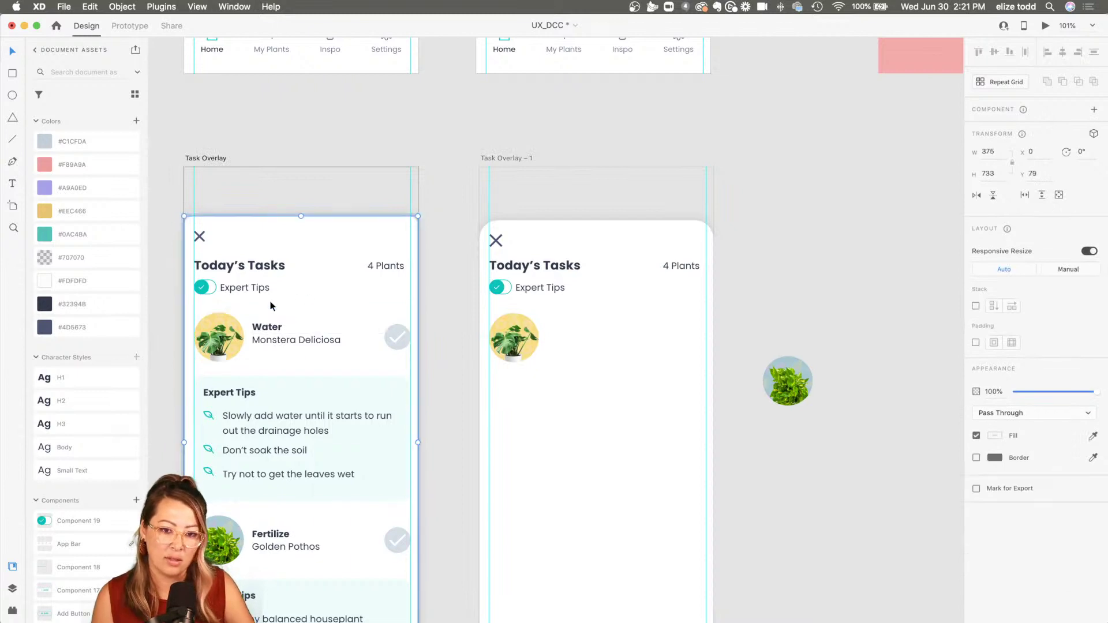
key("super+c")
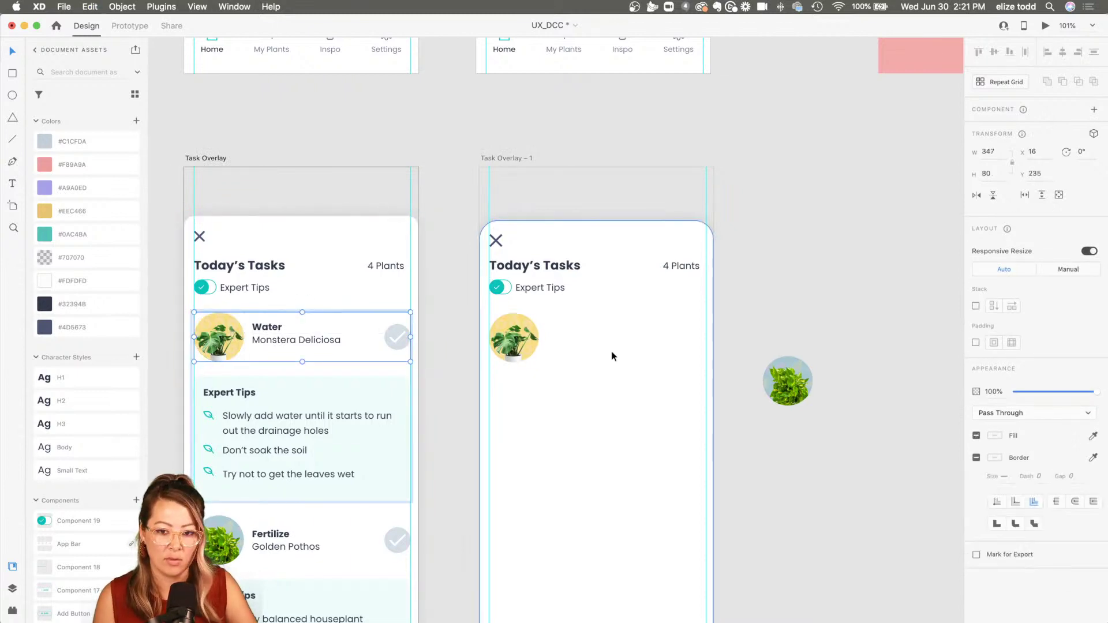
double_click(514, 339)
key("Delete")
key("super+v")
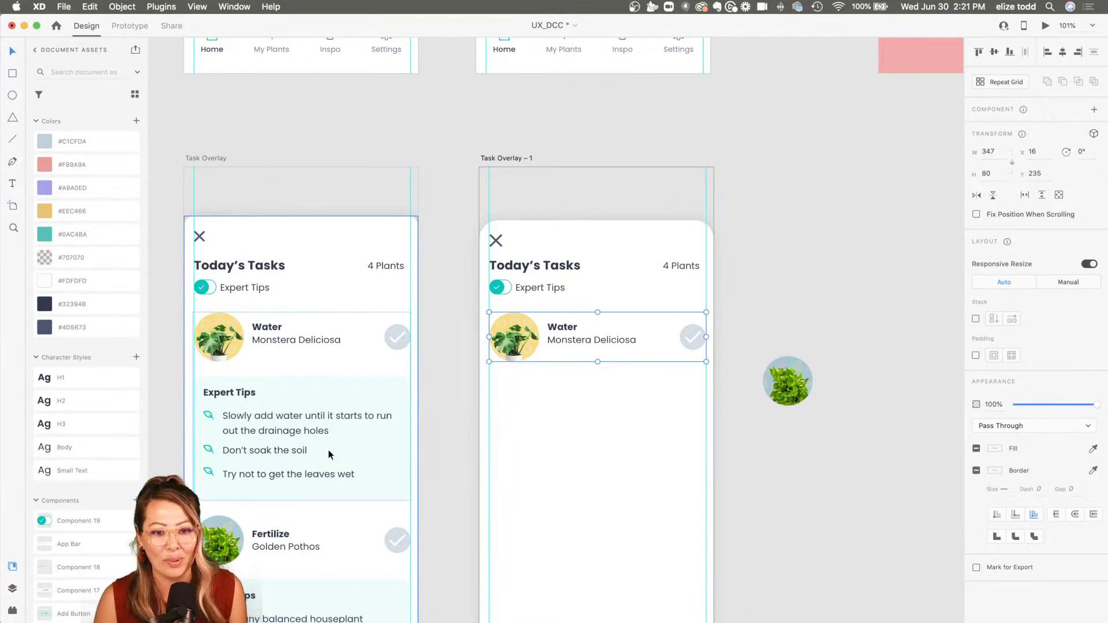
- Draw a rectangle about 347 × 193 between the side guides below the Water row, and round its corners to about 18
left_click(542, 435)
scroll(508, 404, "down", 1)
left_click_drag(462, 364, 681, 483)
scroll(666, 388, "up", 3)
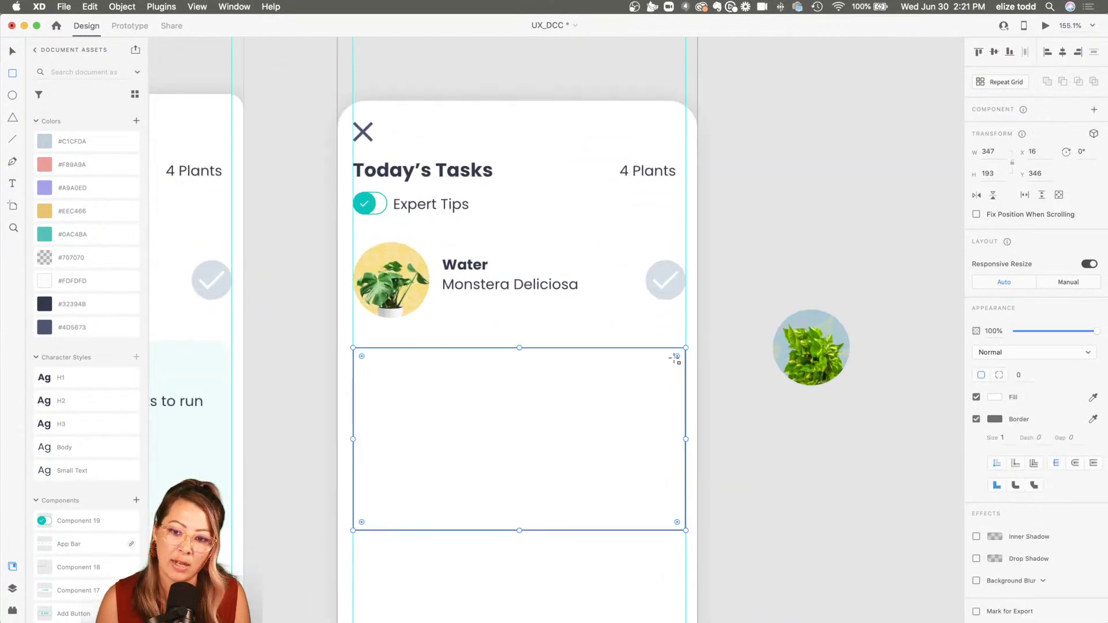
left_click_drag(677, 355, 669, 361)
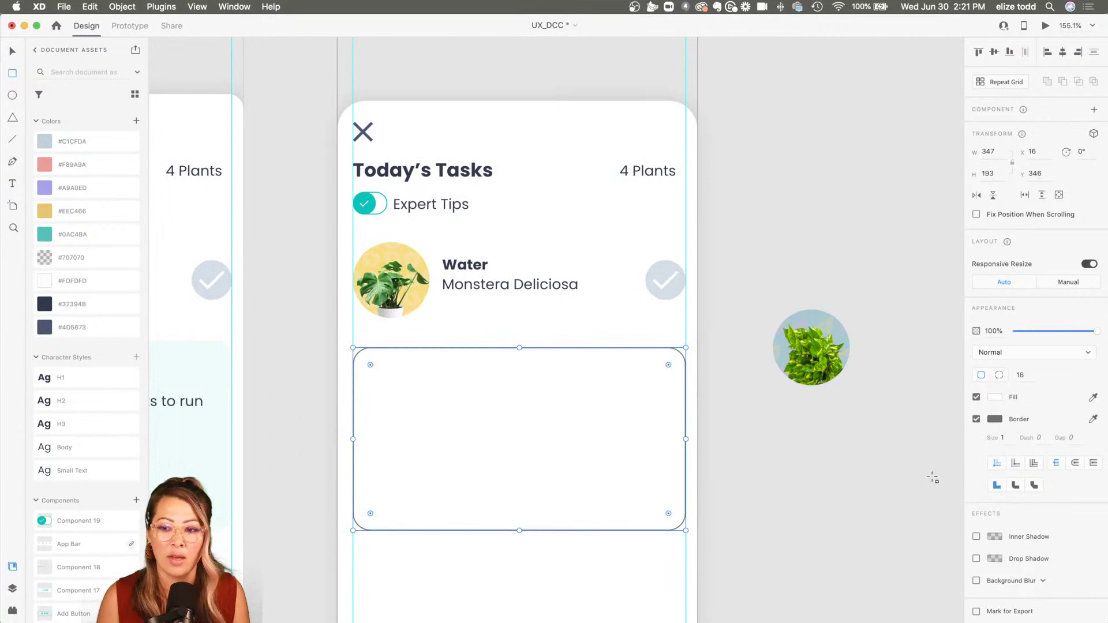
- Remove the new rectangle's border, fill it with #0AC4BA, and lower its opacity to about 13%
left_click(976, 420)
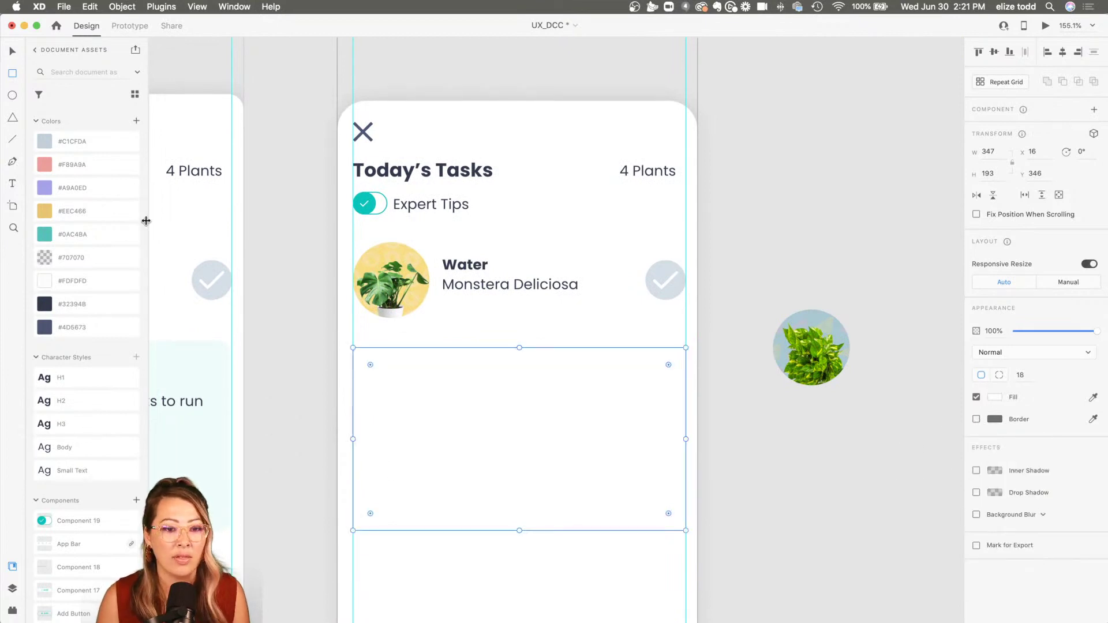
left_click(74, 231)
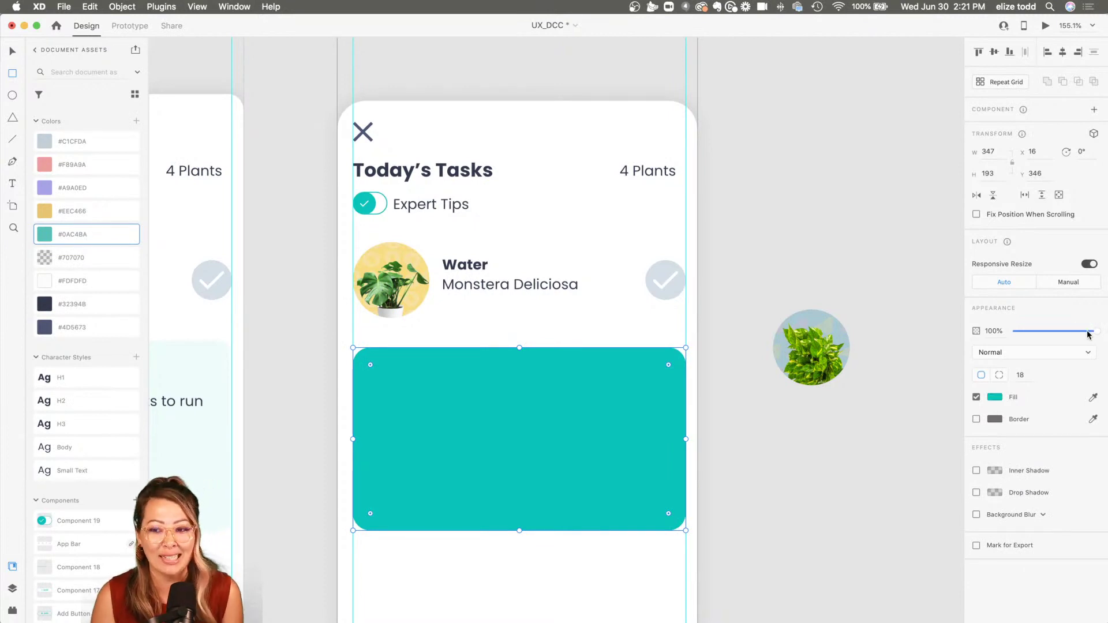
left_click_drag(1092, 335, 1030, 338)
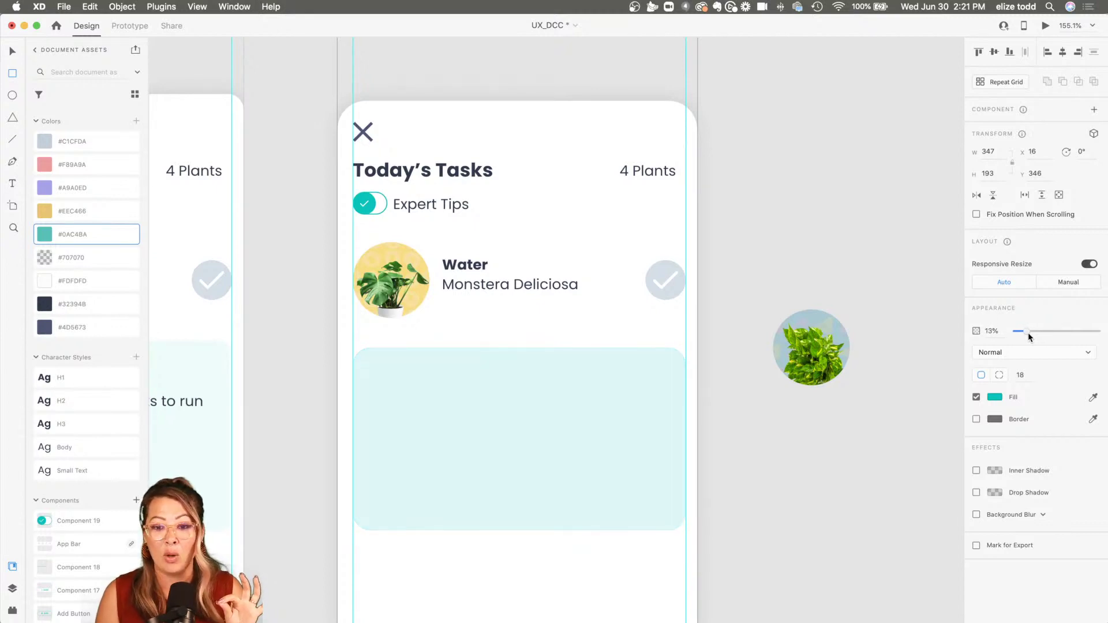
left_click_drag(1027, 332, 1027, 332)
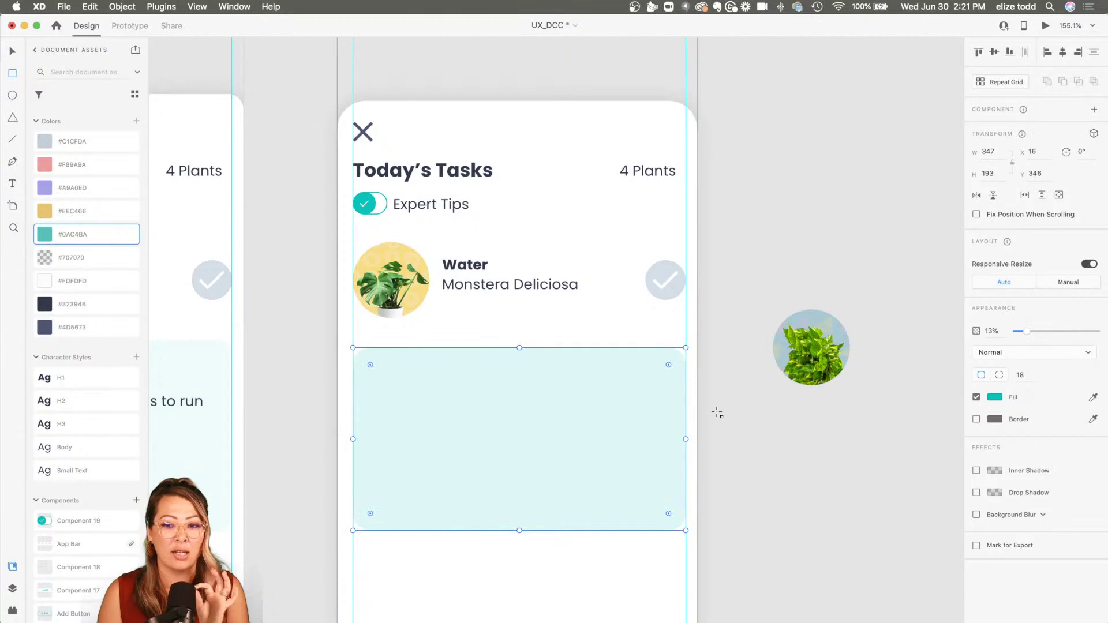
scroll(717, 413, "down", 5)
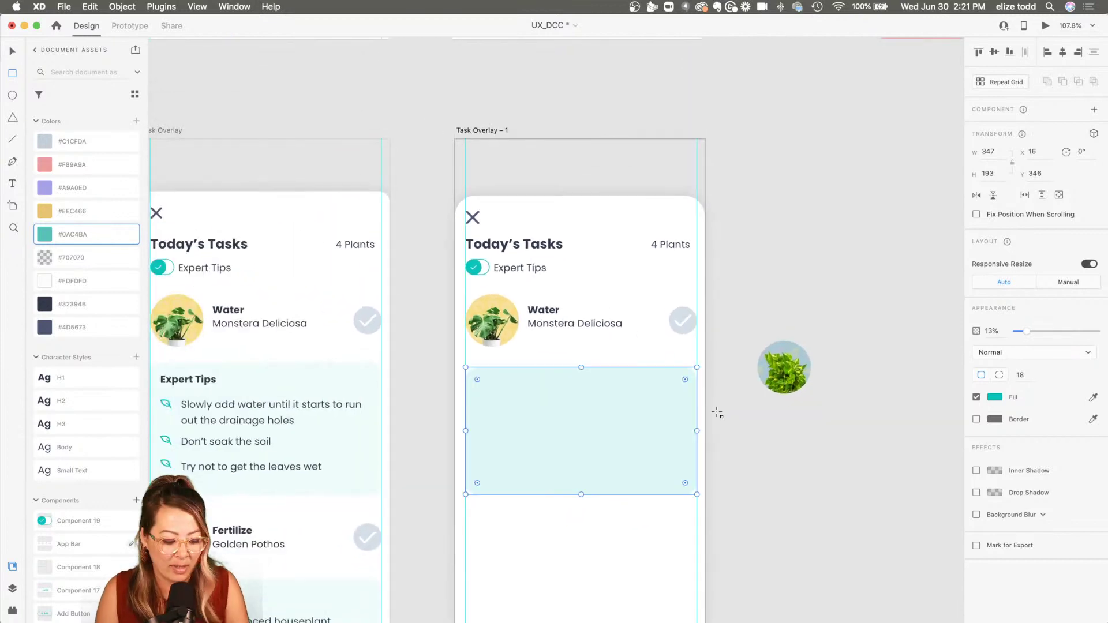
left_click(717, 414)
key("v")
left_click(611, 417)
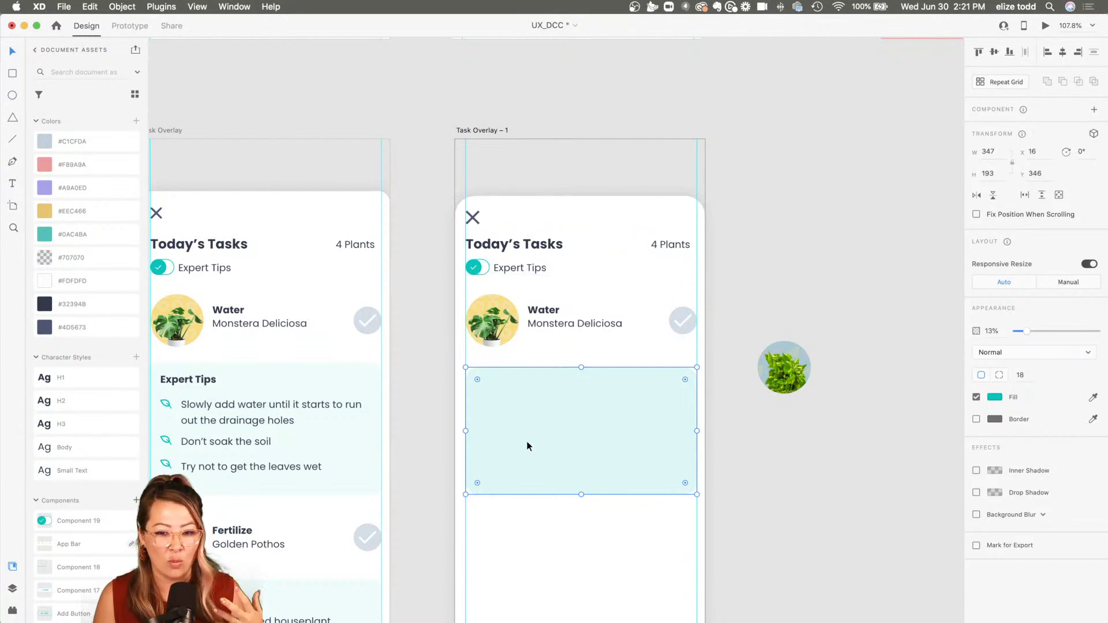
- Add the text "Experts" in the H3 character style near the upper-left corner of the tinted rectangle on Task Overlay – 1
scroll(527, 446, "up", 3)
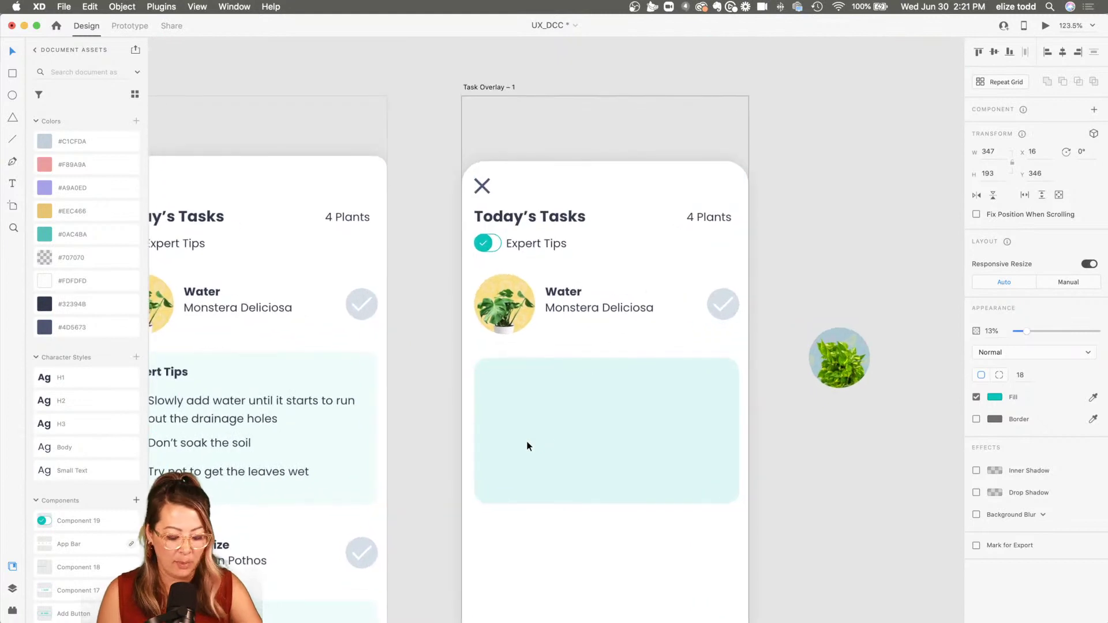
key("t")
left_click(538, 428)
type("Experts")
key("Escape")
left_click(69, 424)
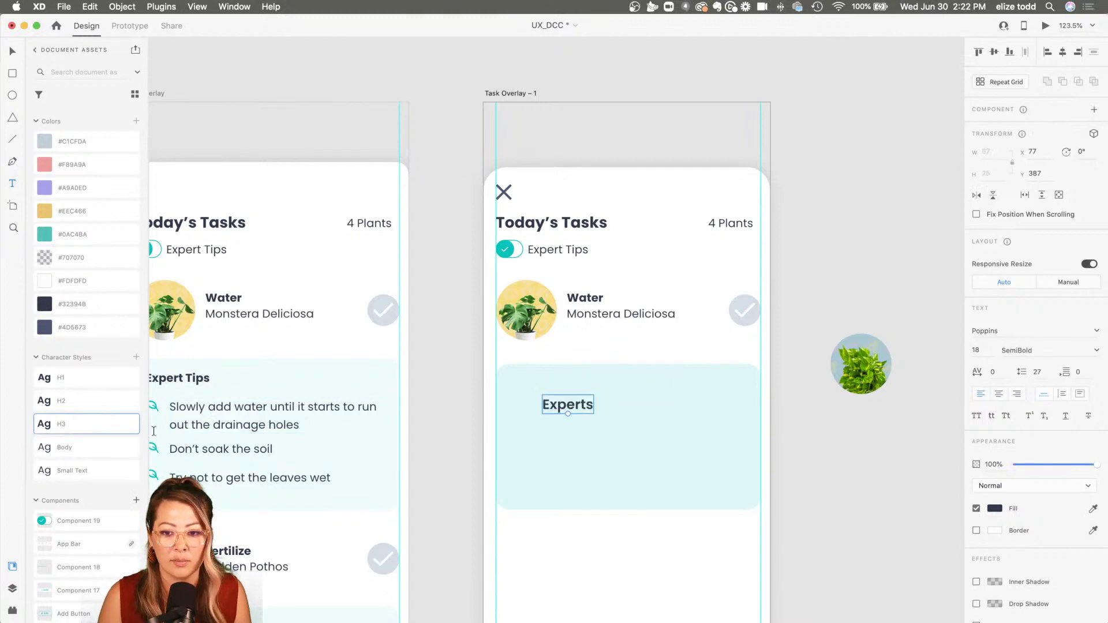
left_click_drag(565, 402, 530, 384)
- Change the "Experts" heading in the tinted rectangle to read "Expert Tips"
double_click(530, 385)
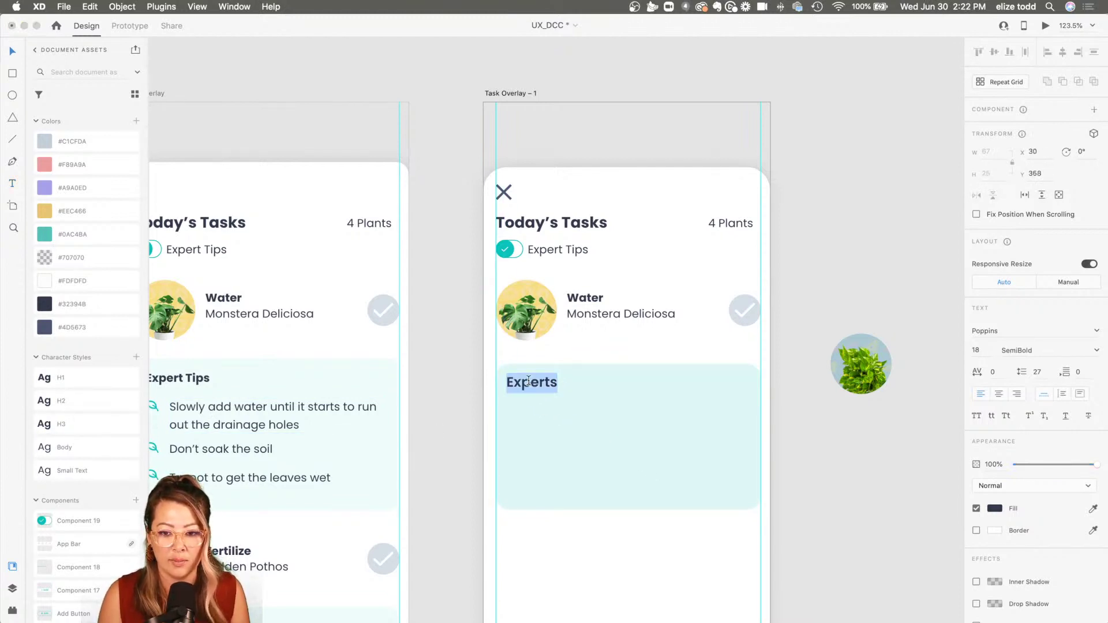
key("Right")
key("BackSpace")
type("Tips")
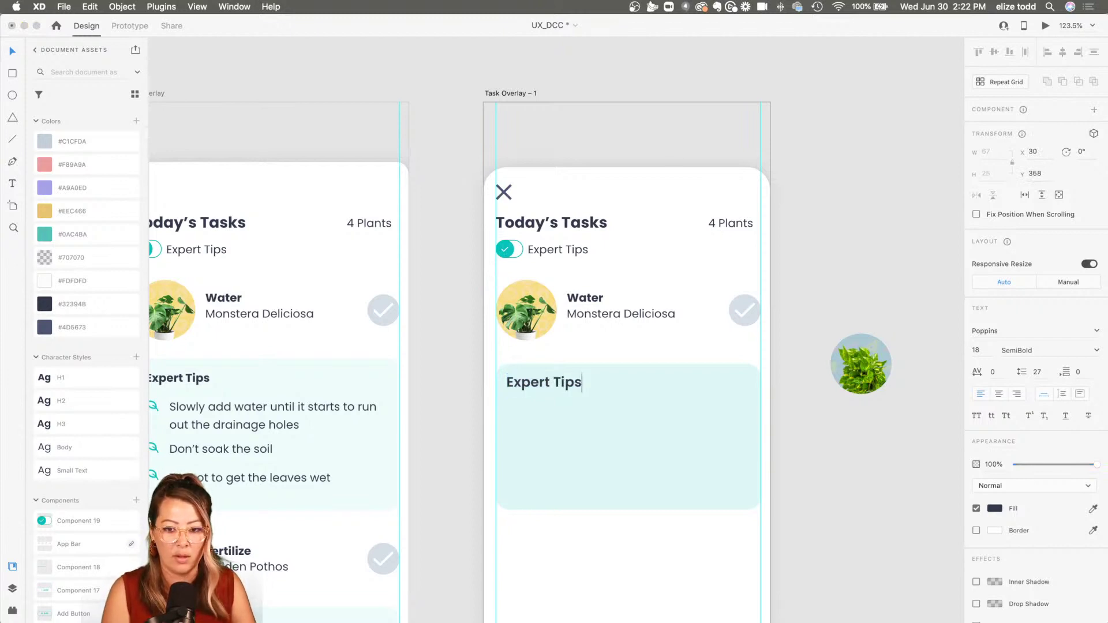
left_click(563, 444)
- Duplicate the Expert Tips heading just below itself and replace the copy's text with the three watering tips copied from Task Overlay
left_click(546, 384)
left_click_drag(546, 385, 563, 410)
left_click(201, 417)
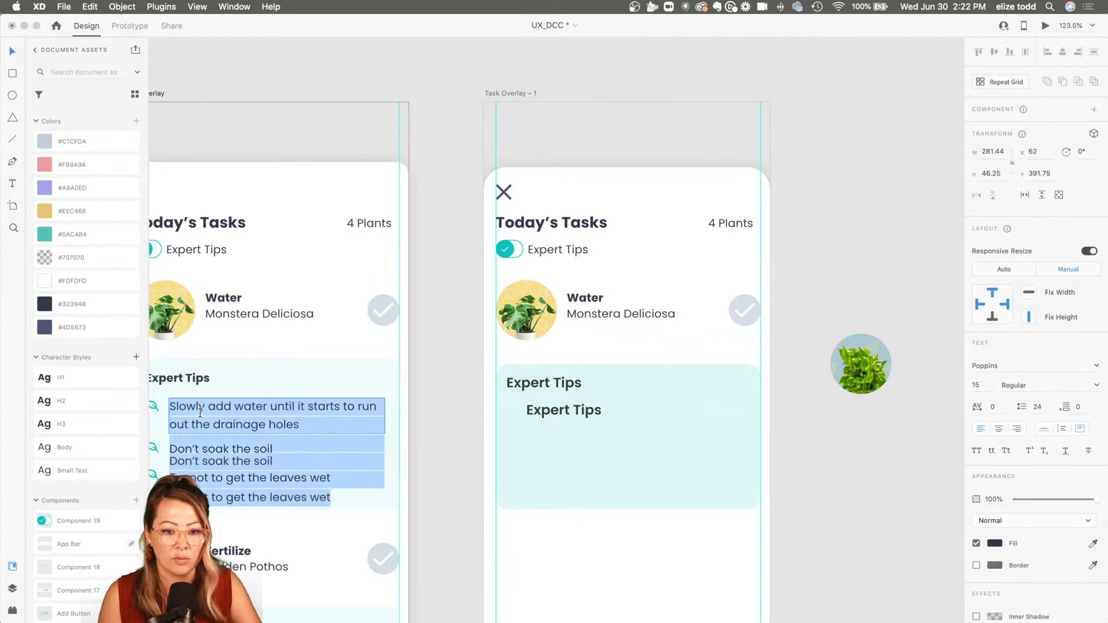
left_click(549, 411)
double_click(549, 411)
key("super+v")
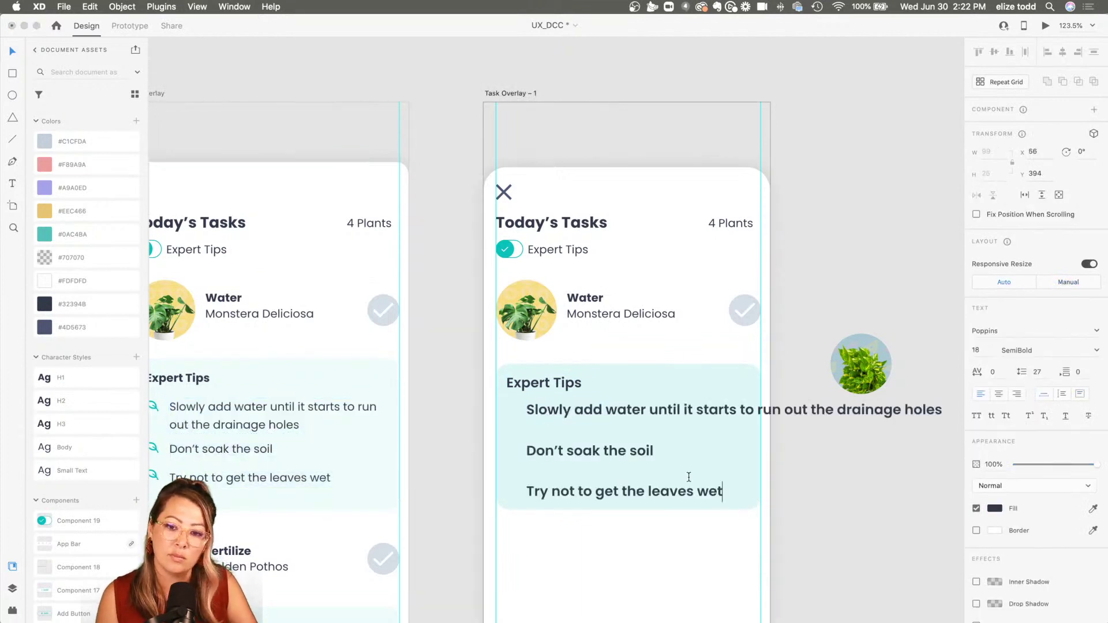
- Wrap the tips as Body-style auto-height text about 293 wide, and extend the tinted rectangle to about 201 high
key("Escape")
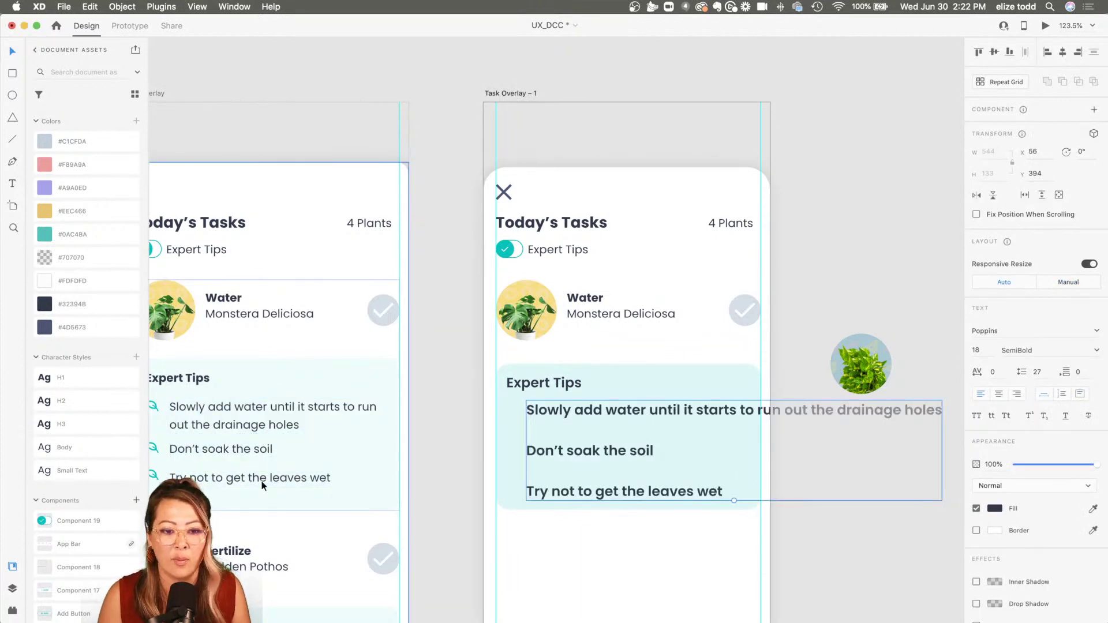
left_click(97, 453)
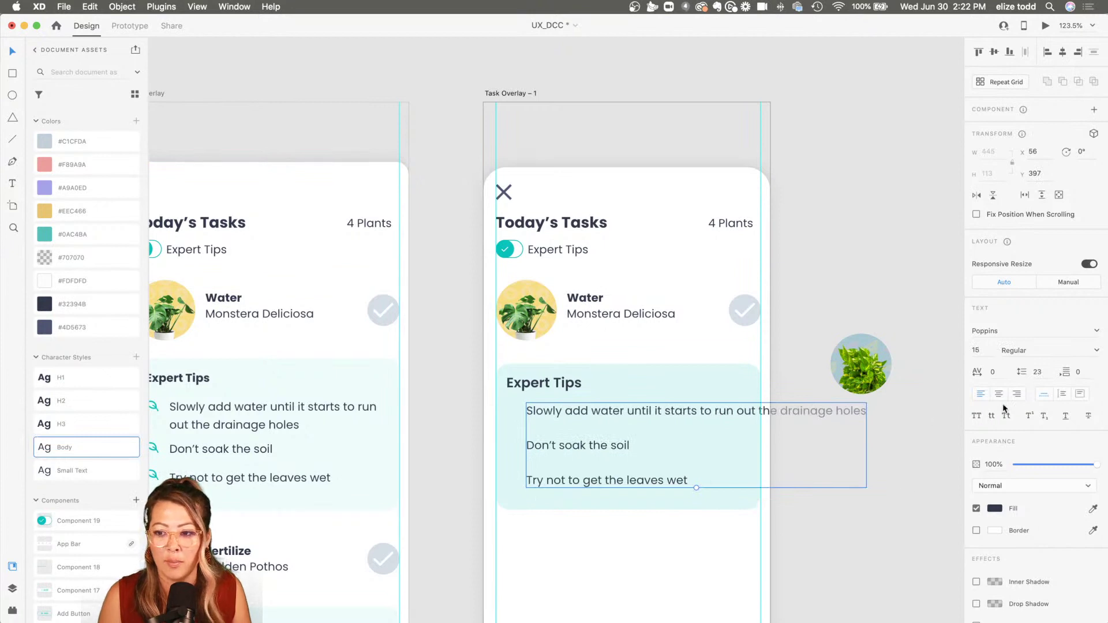
left_click(1064, 396)
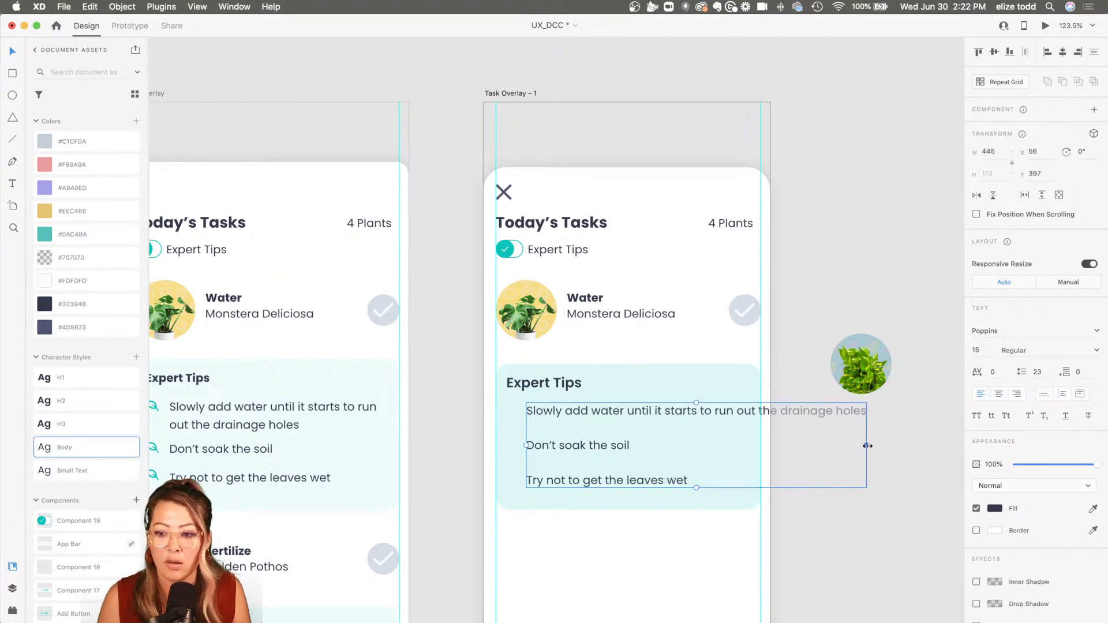
left_click_drag(866, 445, 751, 446)
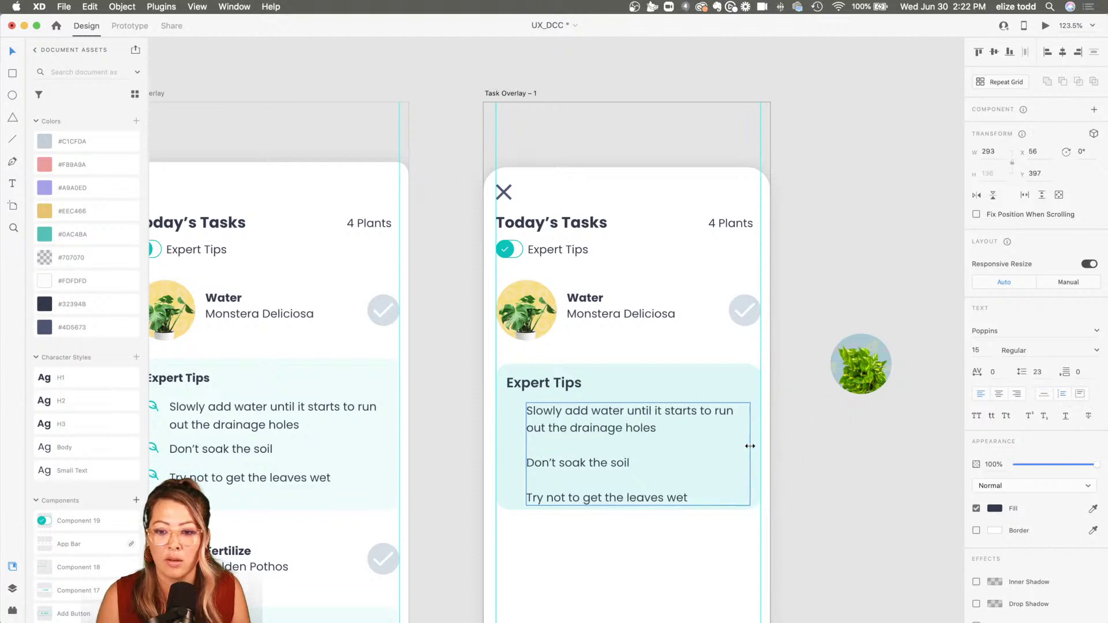
left_click(754, 459)
left_click_drag(628, 510, 628, 515)
- Copy the leaf icon from Task Overlay's Expert Tips and place it beside the first tip on Task Overlay – 1, aligned with the heading
scroll(274, 425, "left", 5)
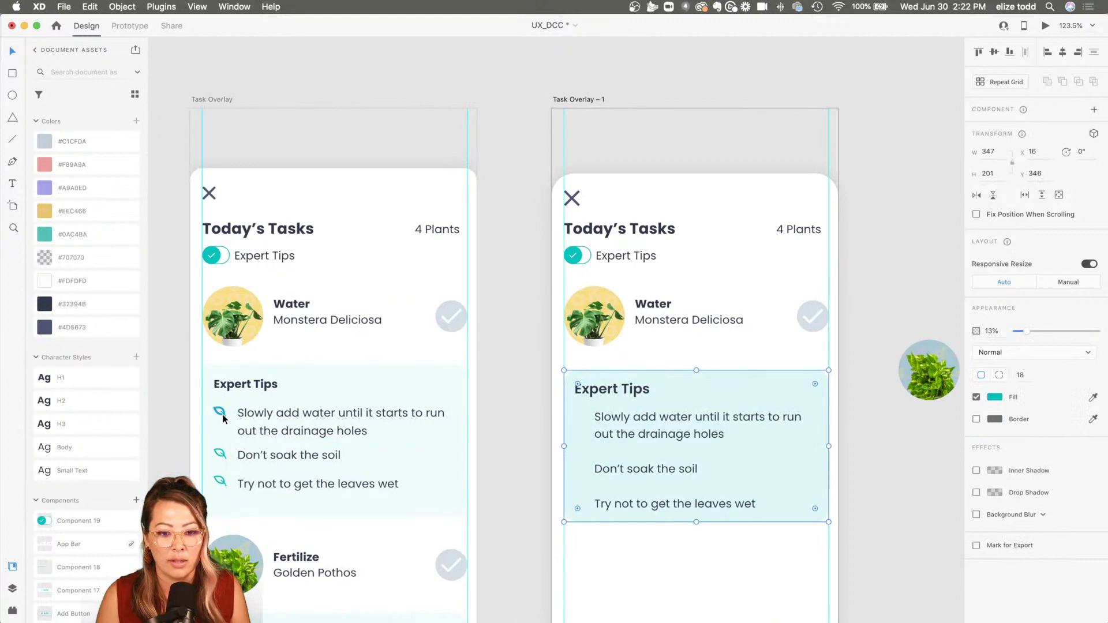
left_click(224, 414)
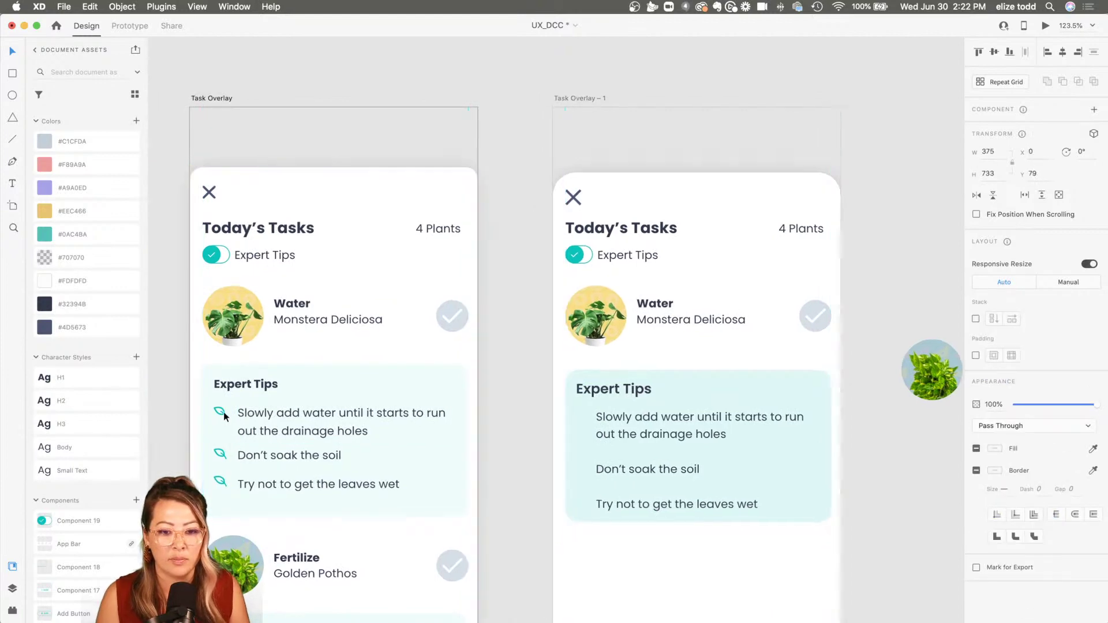
scroll(224, 415, "up", 3)
double_click(223, 414)
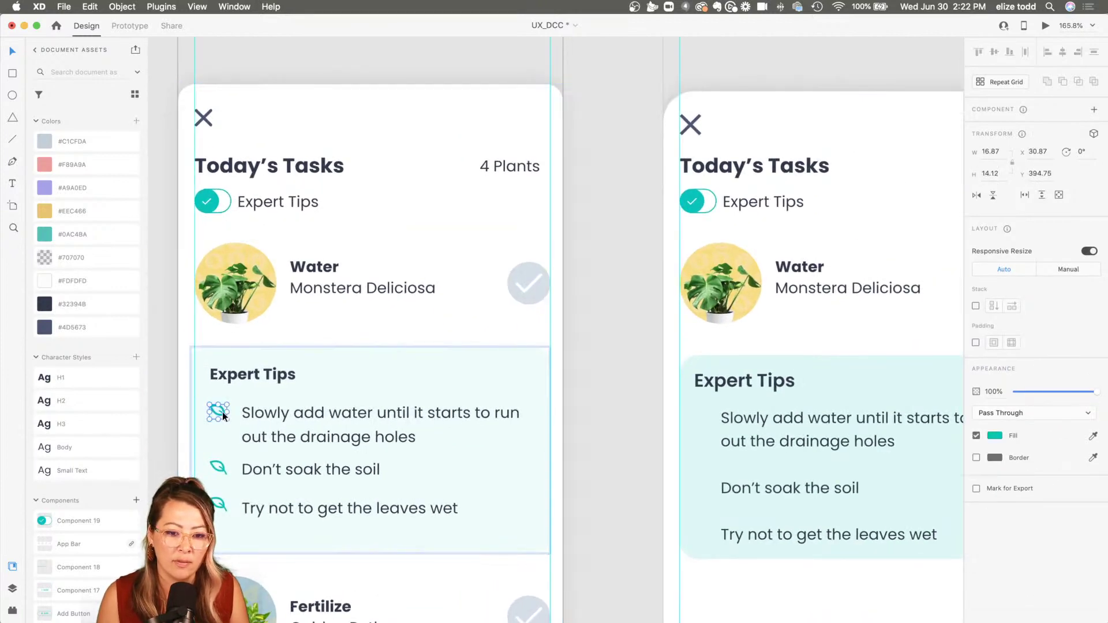
left_click(677, 427)
left_click(695, 427)
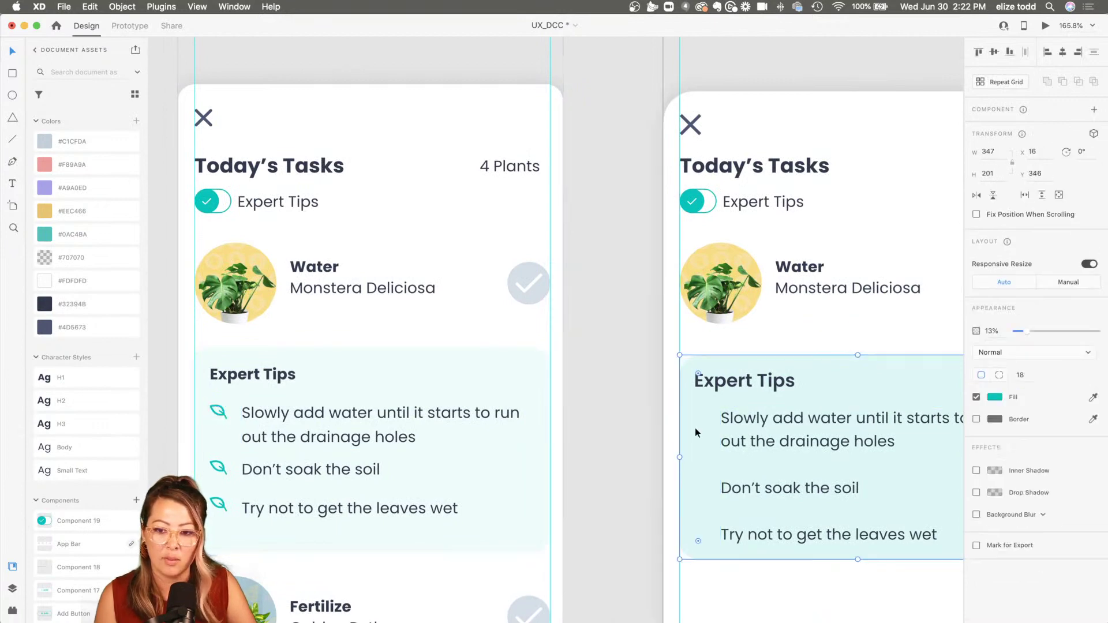
key("cmd+v")
scroll(695, 428, "up", 3)
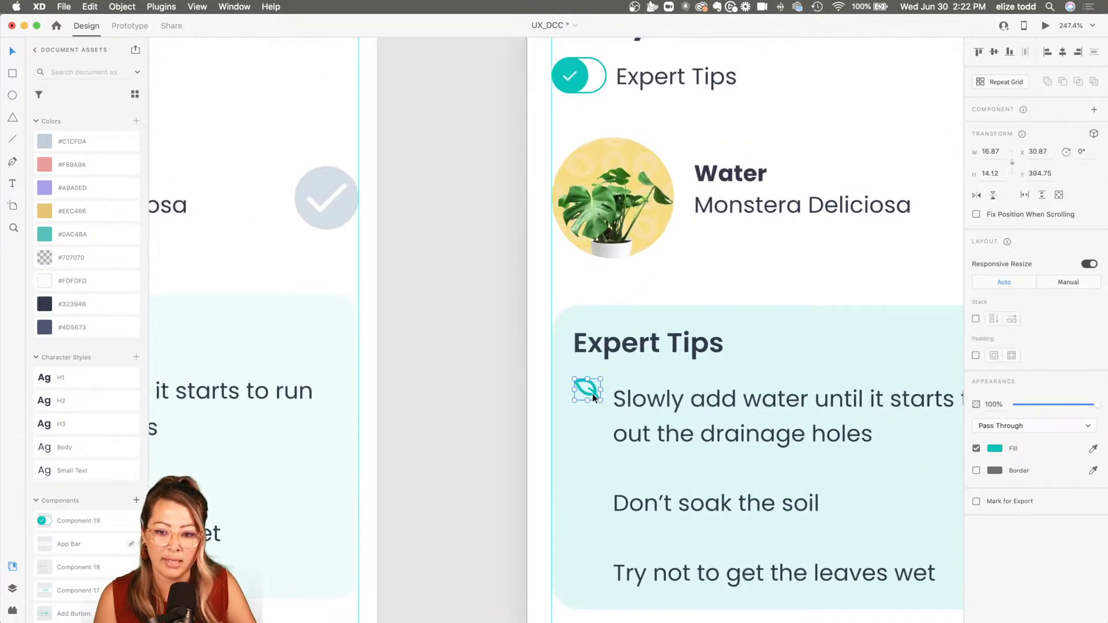
left_click_drag(591, 393, 593, 410)
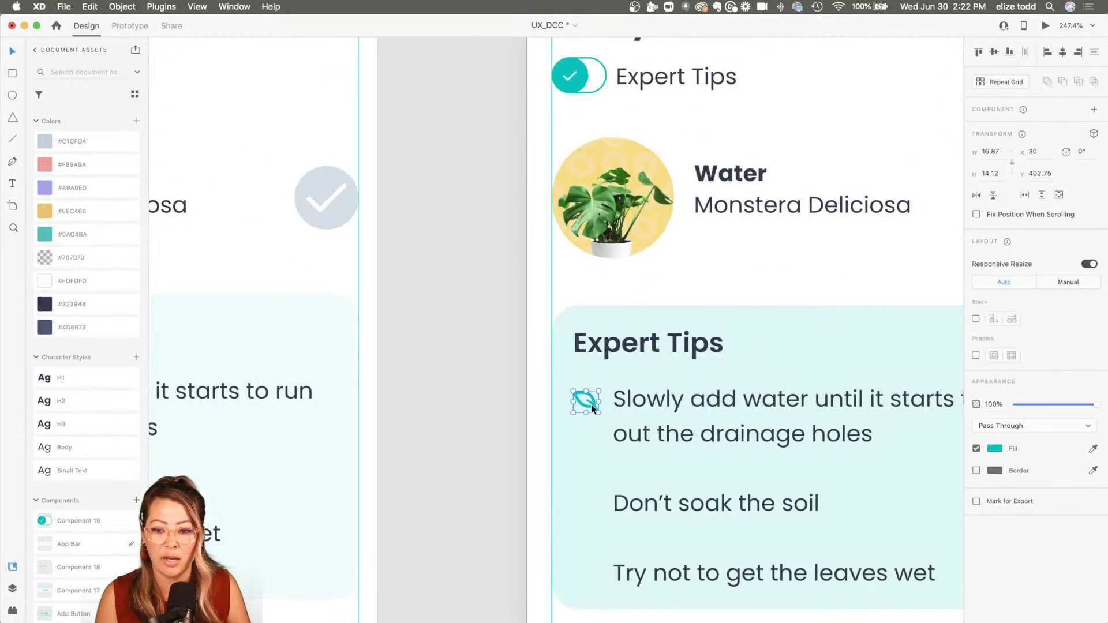
- Duplicate the leaf icon downward so that the "Don't soak the soil" and "Try not to get the leaves wet" tips each have one
left_click(593, 428)
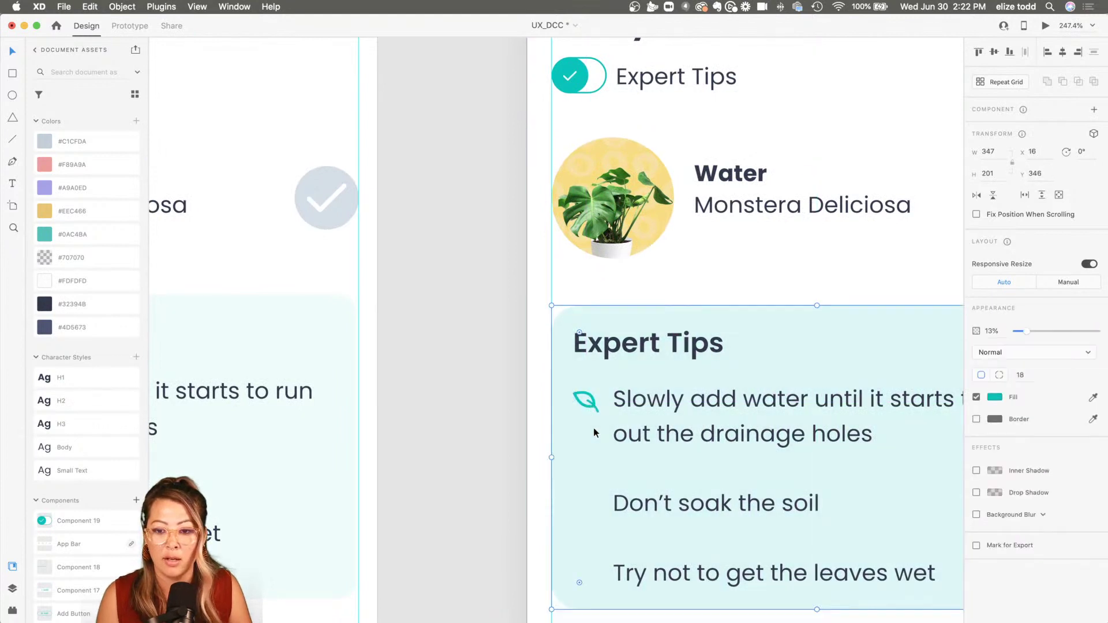
left_click(590, 404)
left_click_drag(590, 404, 593, 573)
scroll(594, 574, "down", 1)
scroll(593, 574, "down", 5)
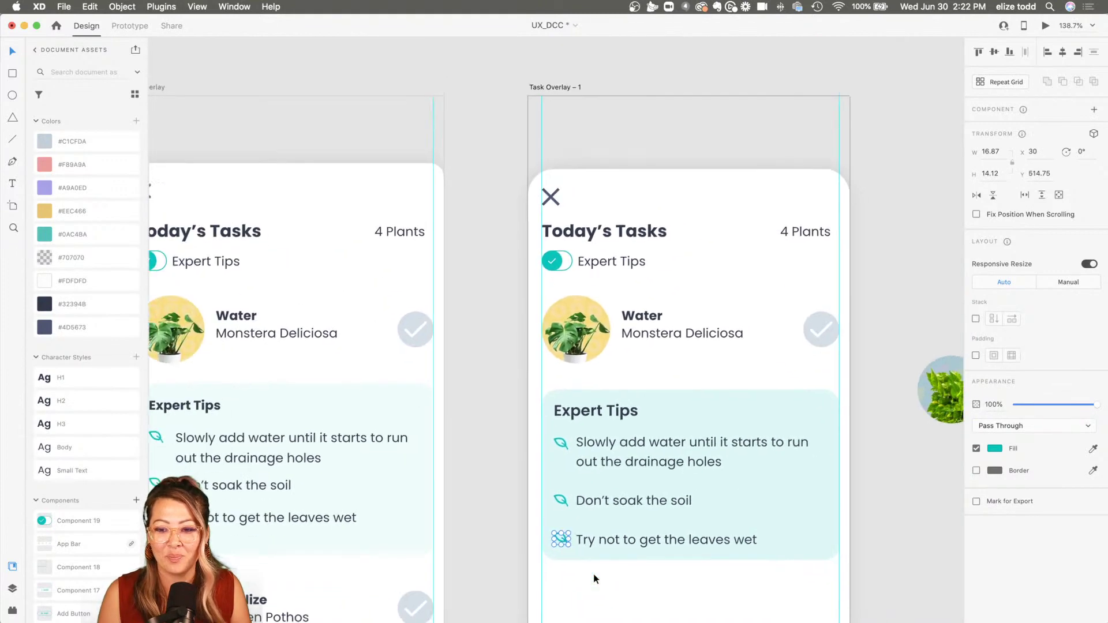
left_click(783, 577)
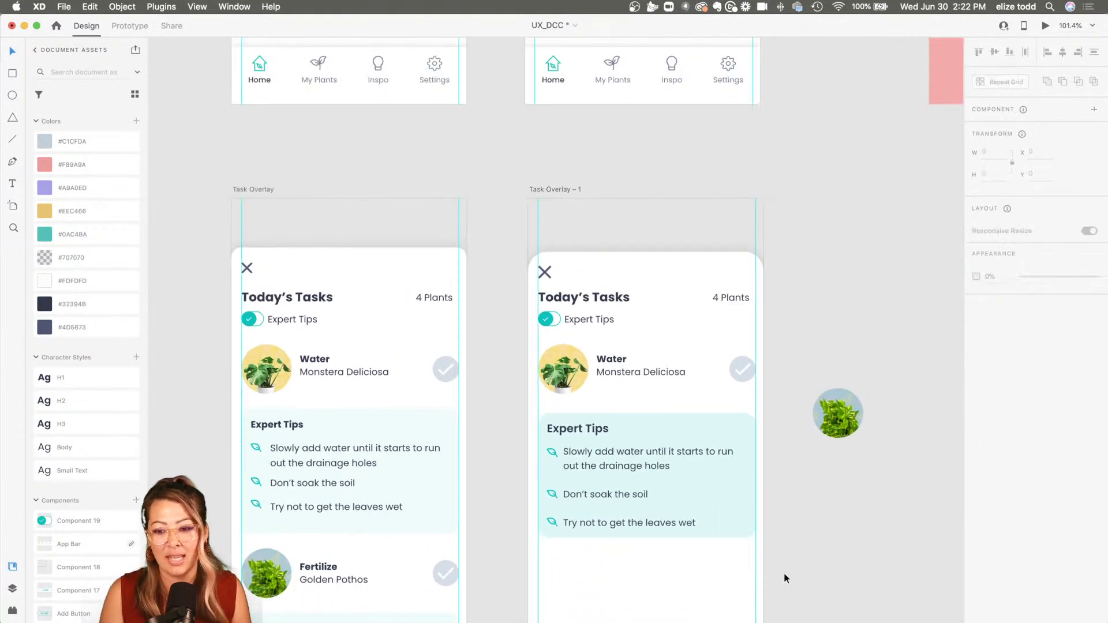
- Delete the loose round pothos image beside the Task Overlay – 1 artboard
scroll(676, 556, "down", 3)
scroll(677, 556, "right", 2)
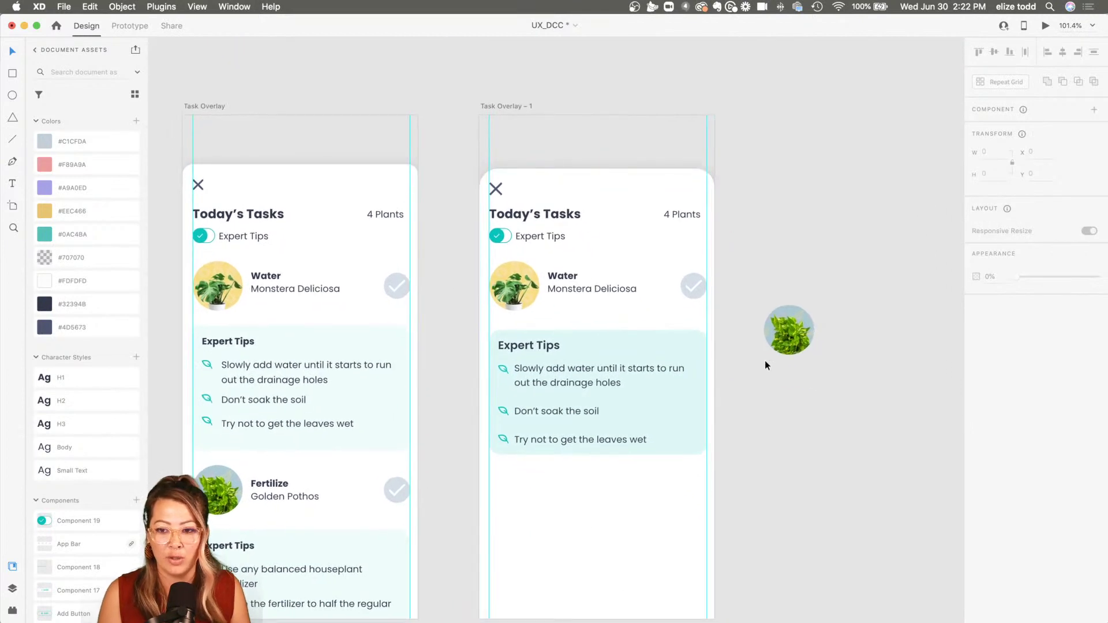
left_click(773, 348)
key("Delete")
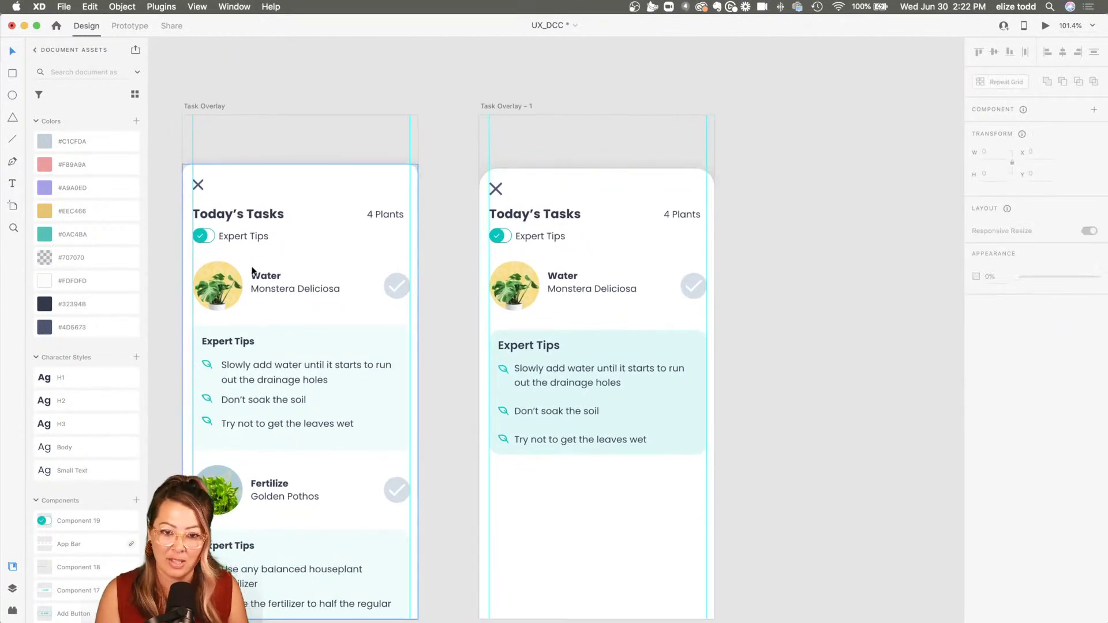
- Lock the white background panel of Task Overlay – 1
left_click(568, 367)
left_click(577, 508)
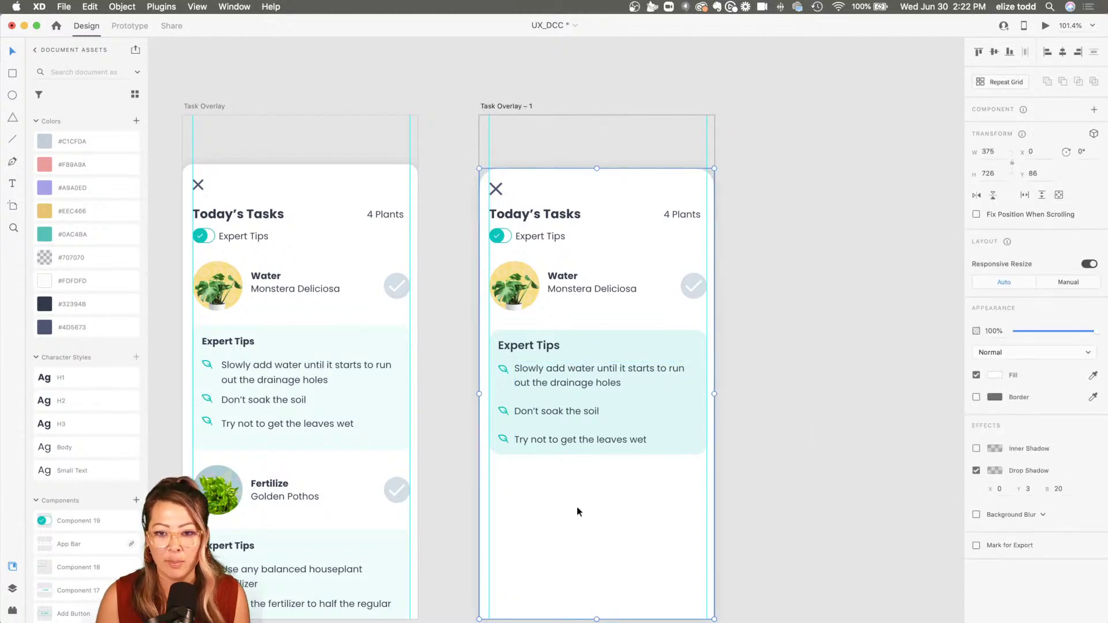
right_click(573, 500)
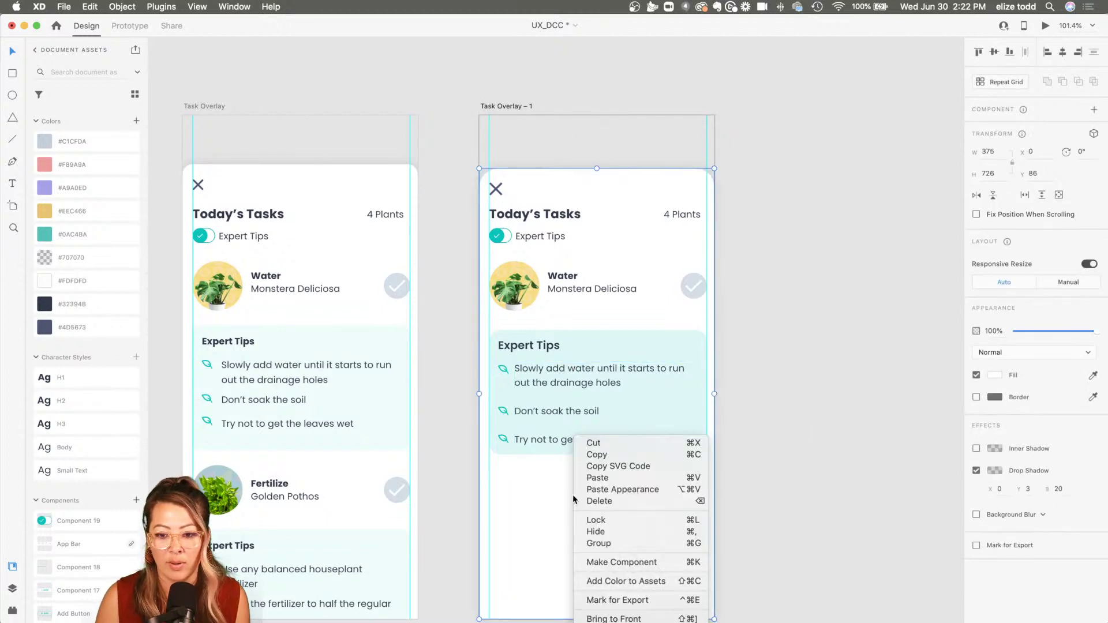
left_click(615, 521)
- Turn the Water row and its Expert Tips card into a Repeat Grid and extend it downward to repeat the task
left_click_drag(761, 477, 482, 265)
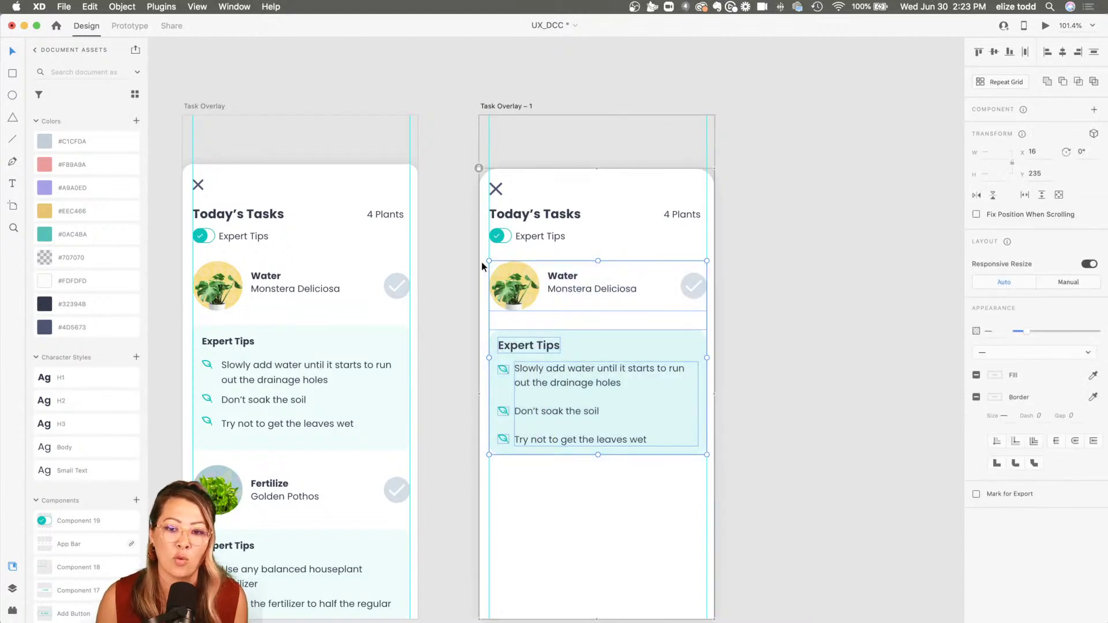
left_click(993, 82)
scroll(594, 449, "down", 3)
left_click_drag(598, 448, 620, 482)
left_click(754, 423)
- In Prototype mode, link the View All text on Home – 1 to the Task Overlay – 1 artboard as an overlay
scroll(755, 423, "up", 5)
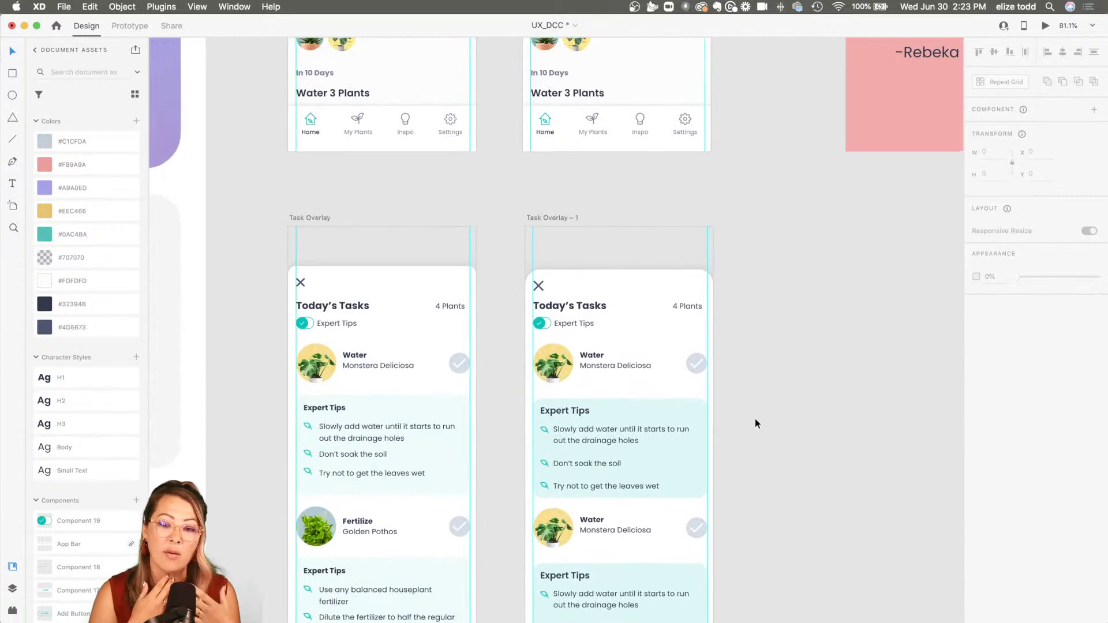
scroll(755, 423, "down", 5)
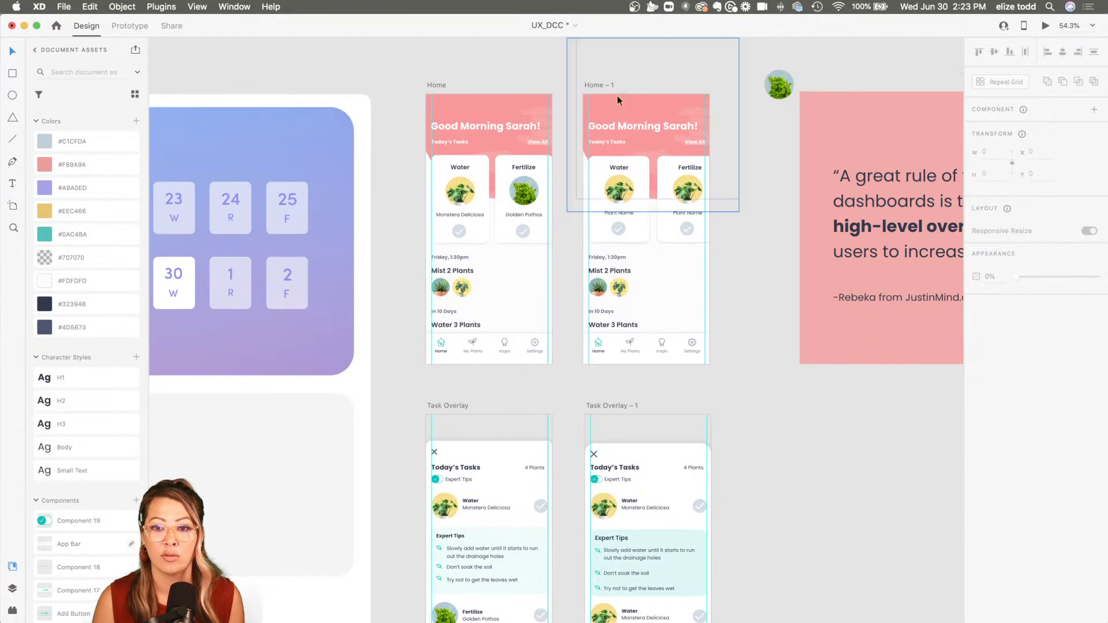
scroll(597, 86, "up", 3)
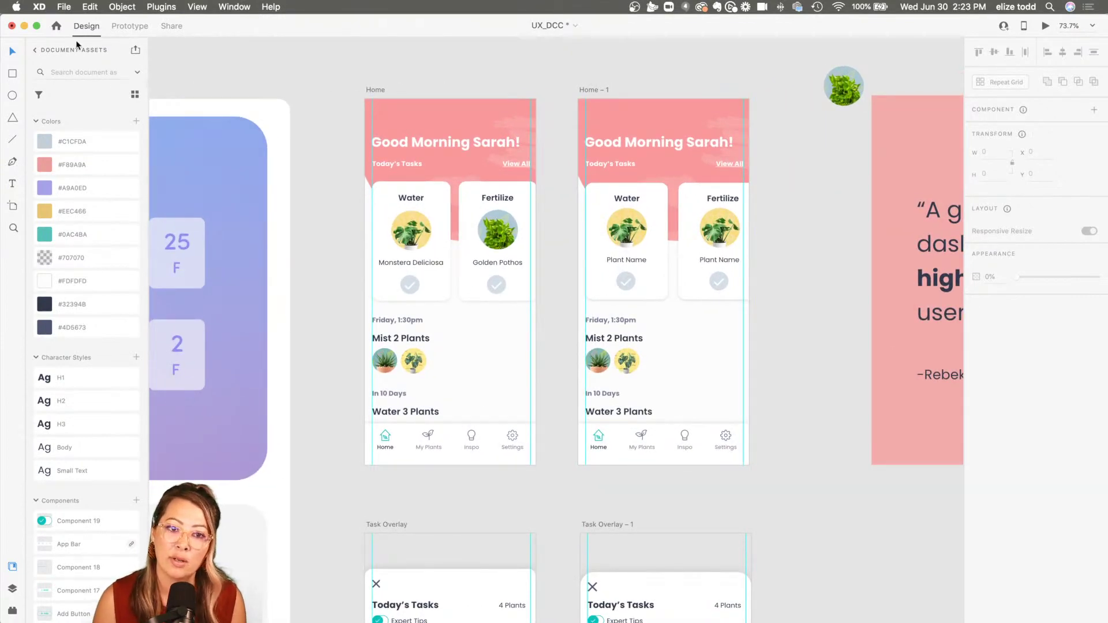
left_click(132, 32)
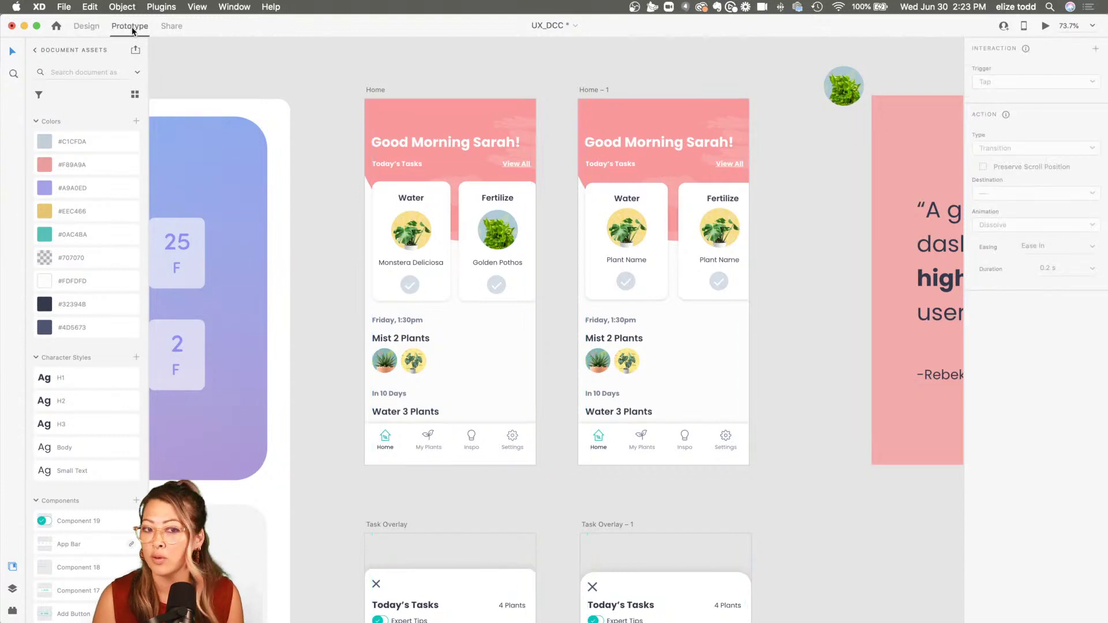
scroll(732, 166, "up", 5)
left_click(726, 162)
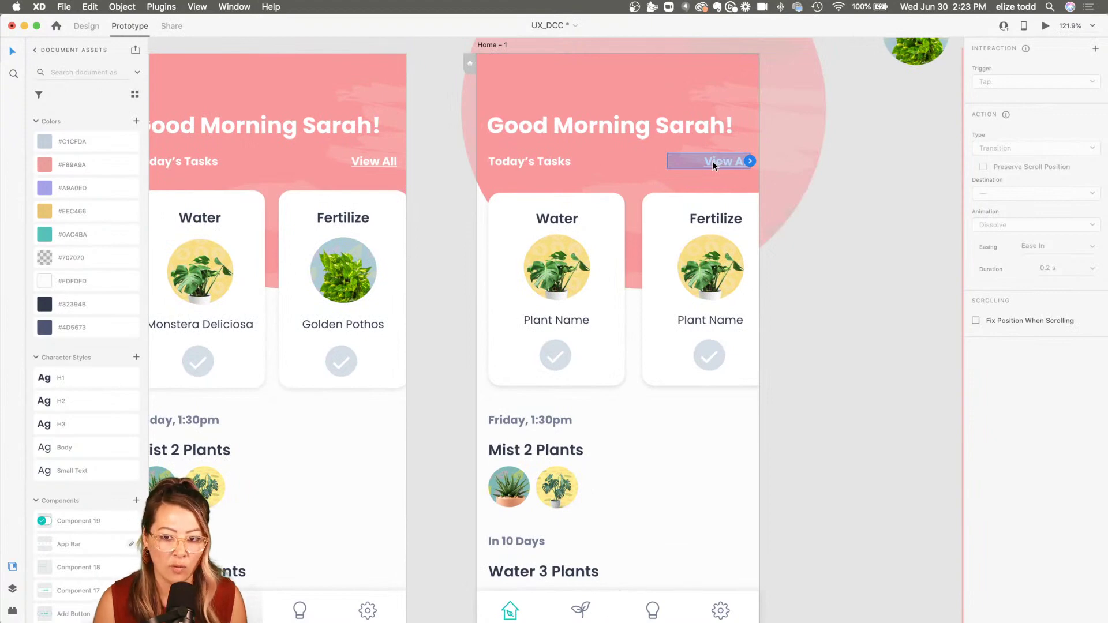
scroll(712, 161, "down", 5)
left_click_drag(734, 163, 669, 472)
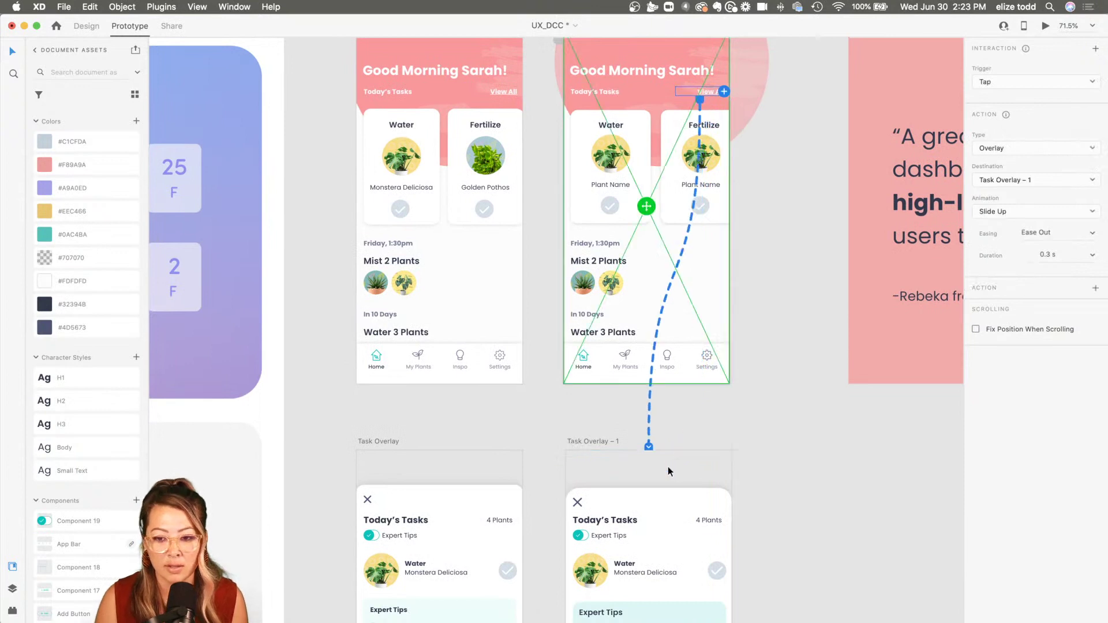
- Set the View All interaction to a Tap trigger with an Overlay action and the Slide Up animation
left_click(1010, 82)
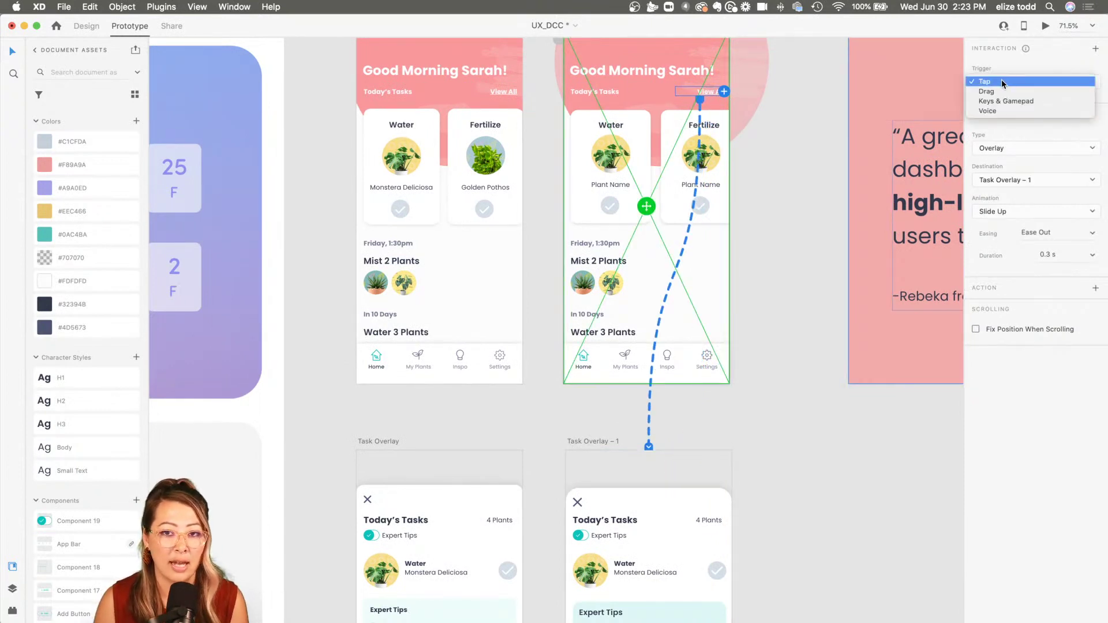
left_click(1003, 82)
left_click(1009, 146)
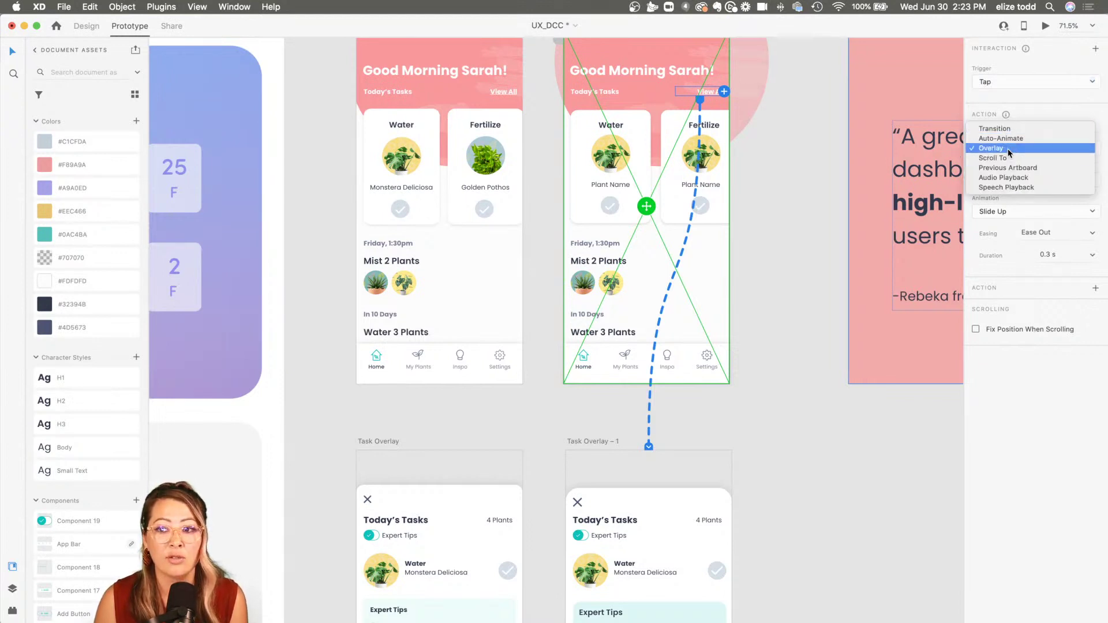
left_click(1007, 148)
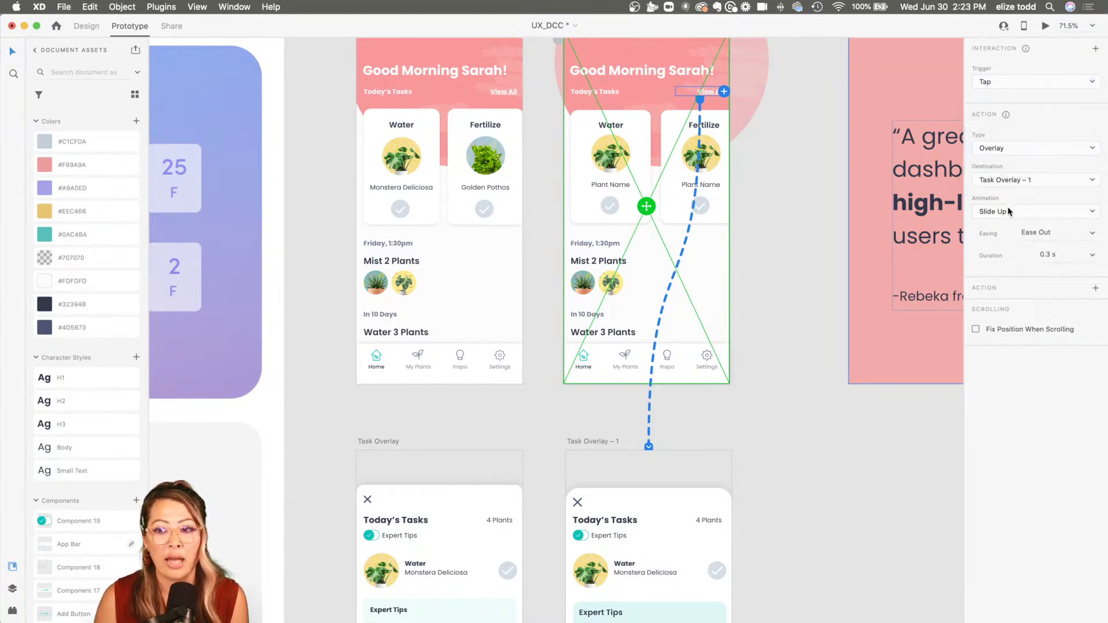
left_click(1009, 211)
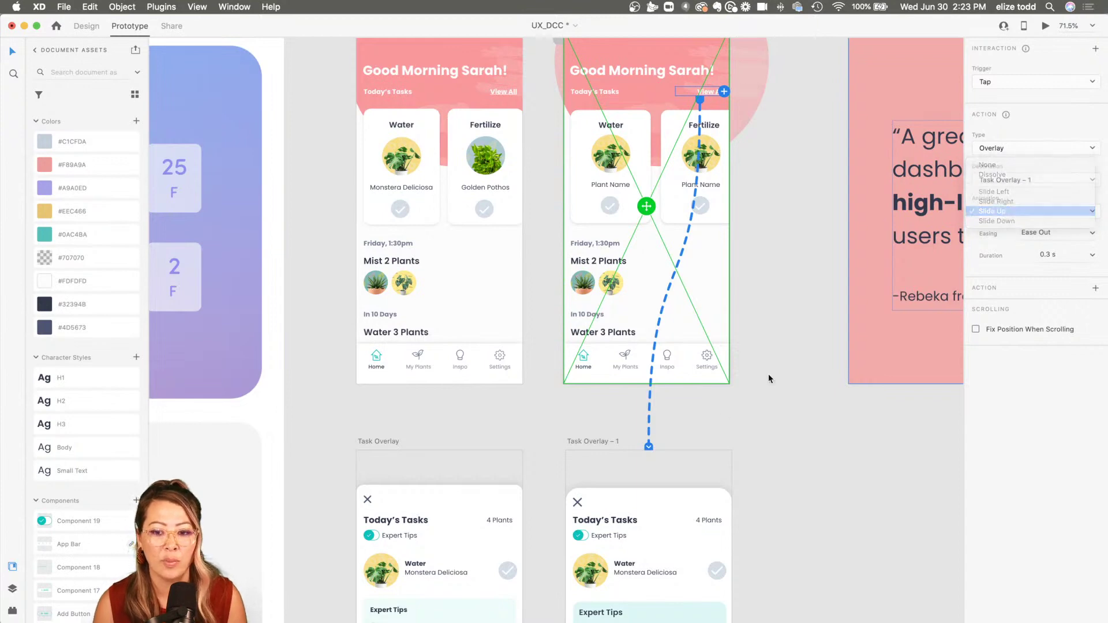
left_click(1011, 212)
- Preview the Home – 1 prototype, open the task overlay from View All, and close the preview
scroll(694, 578, "down", 3)
scroll(694, 578, "down", 3)
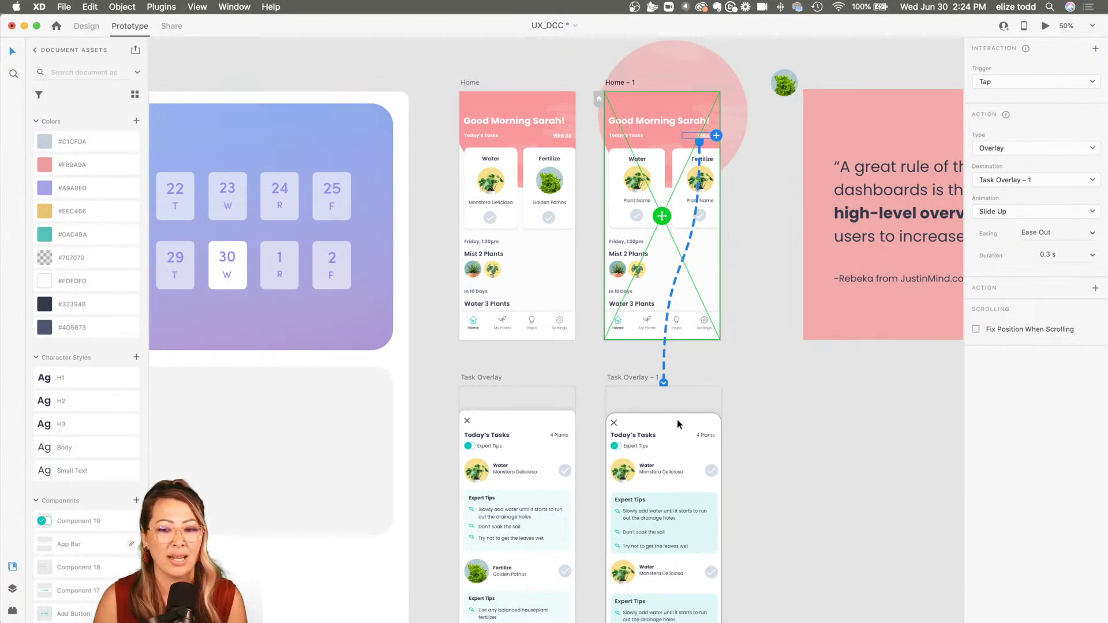
scroll(704, 425, "down", 2)
scroll(704, 405, "up", 3)
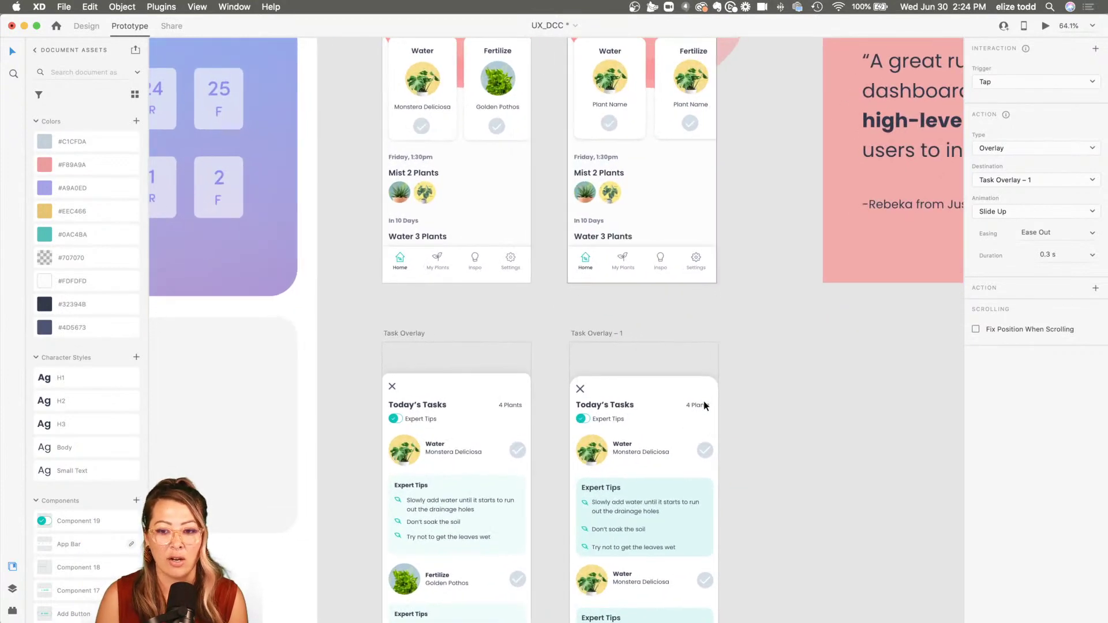
left_click(1045, 27)
left_click(684, 191)
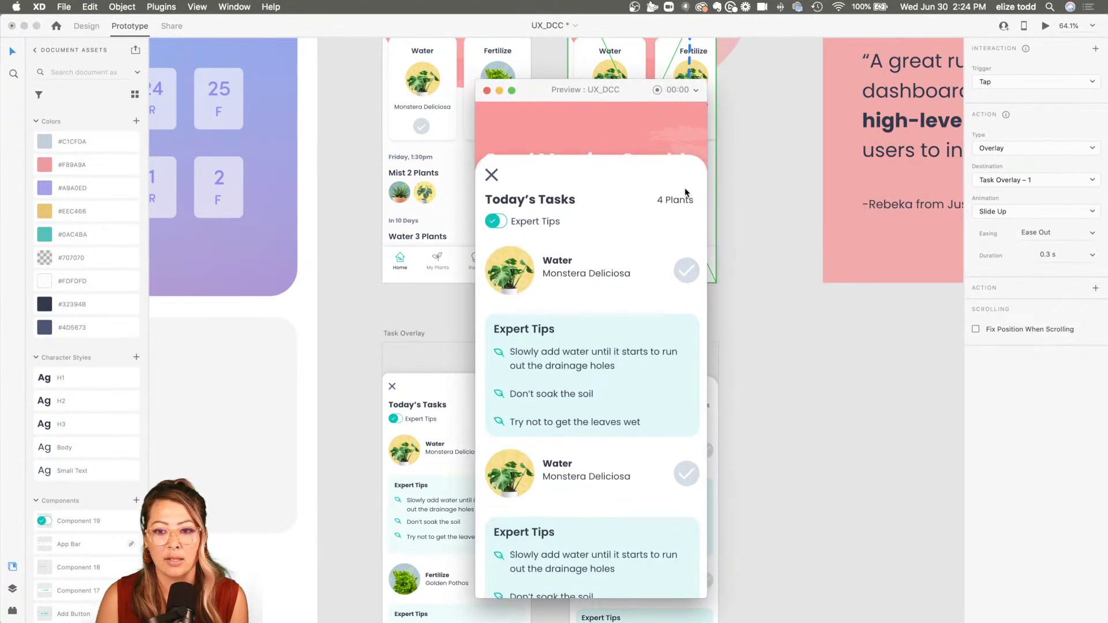
left_click(486, 90)
- Set the duration of the View All overlay's slide-up animation to 0.5 s
left_click(1055, 255)
type("0.5")
key("Return")
- Preview the retimed interaction by opening the overlay from View All and dismissing it, and close the preview
left_click(1046, 26)
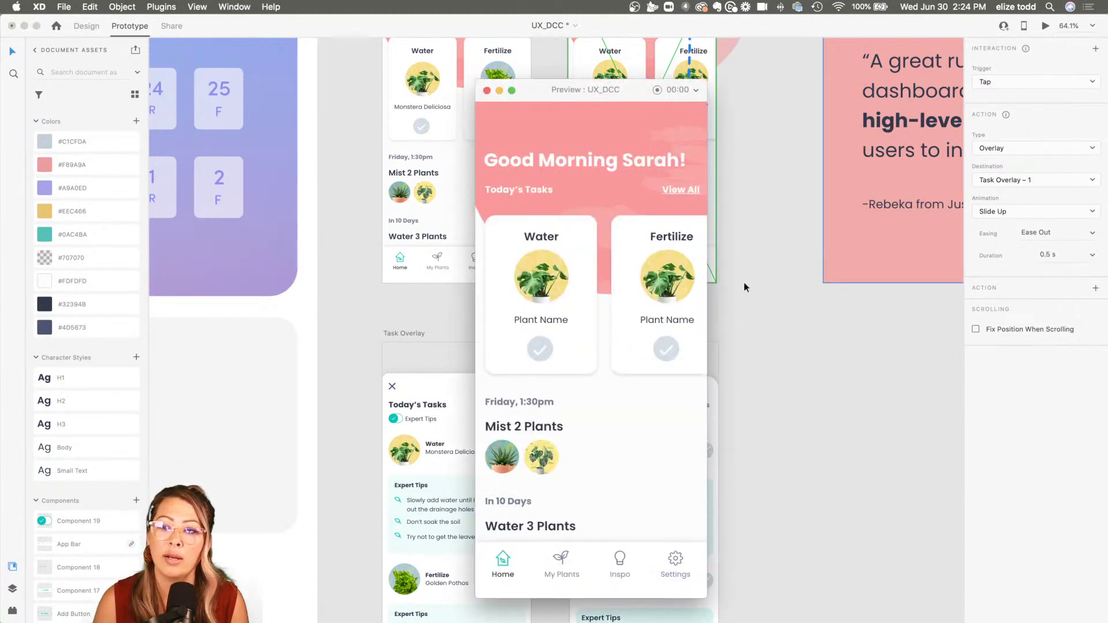
left_click(686, 191)
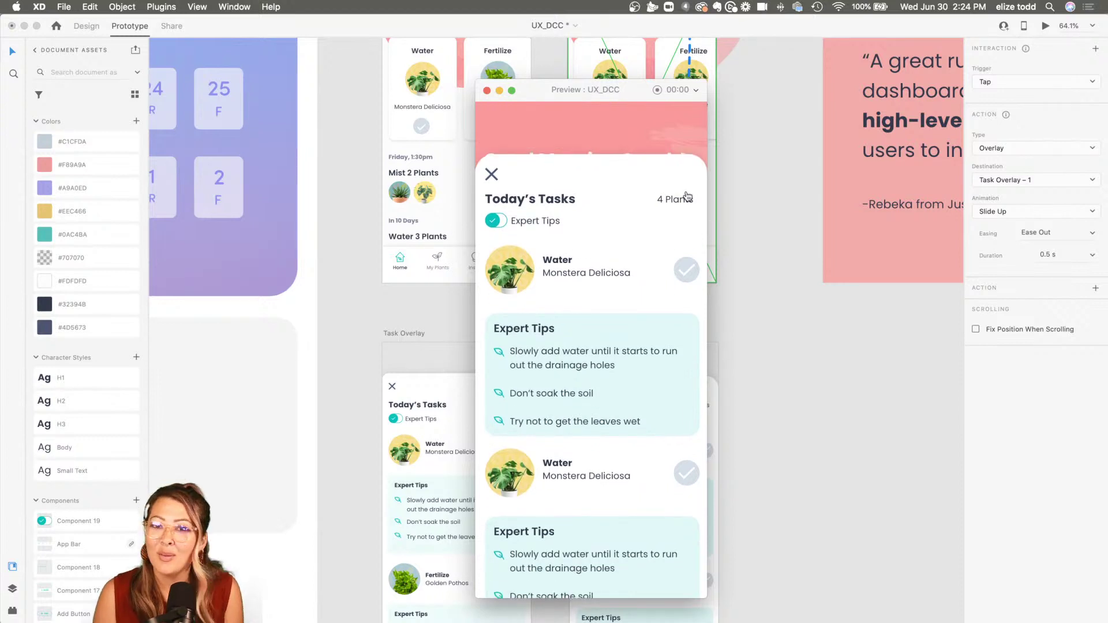
left_click(491, 174)
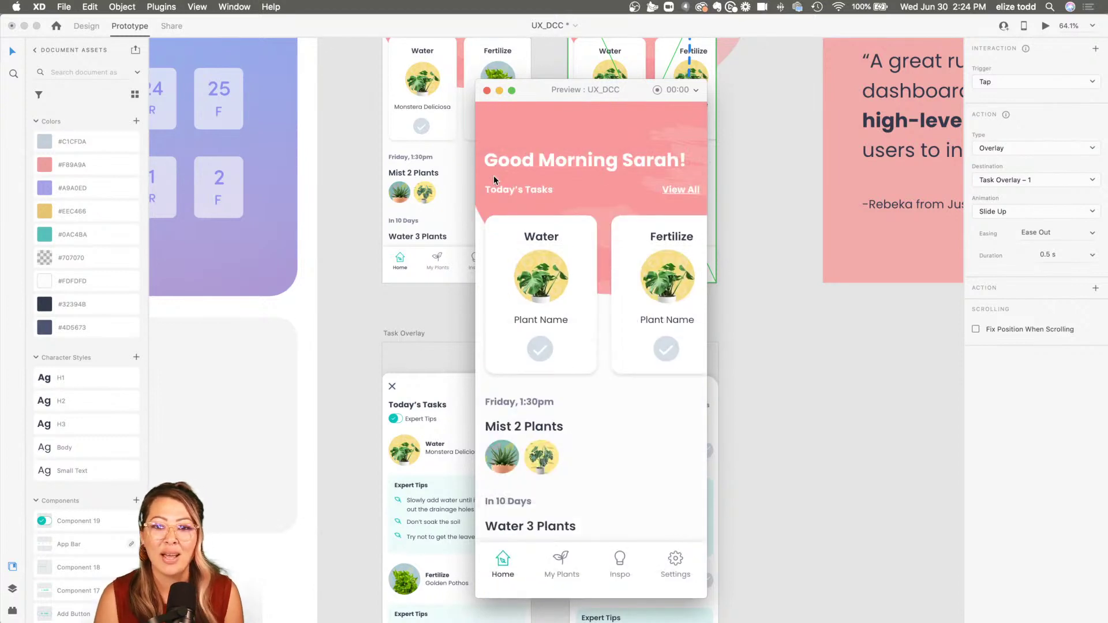
left_click(486, 90)
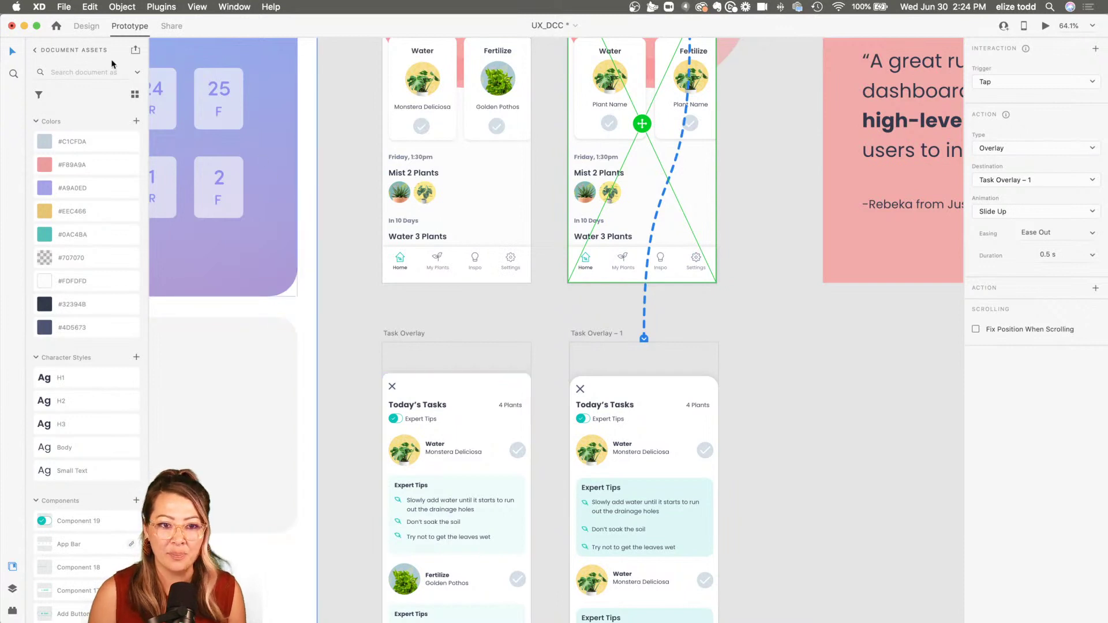
- In Design mode, select the Home – 1 artboard and examine the available export options
left_click(86, 25)
scroll(531, 93, "up", 5)
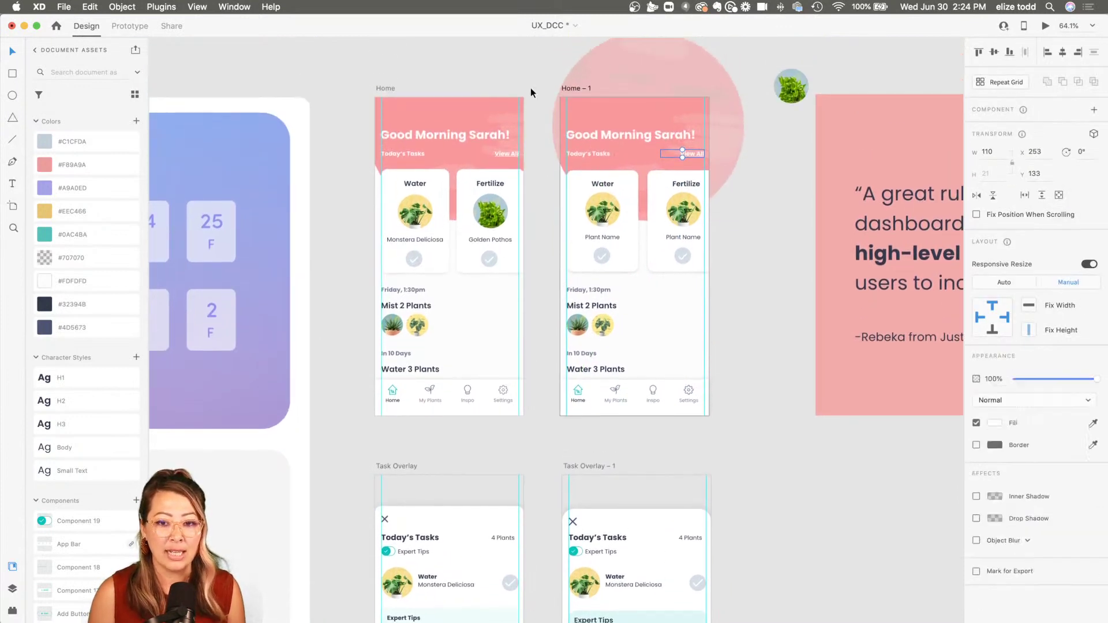
left_click(575, 88)
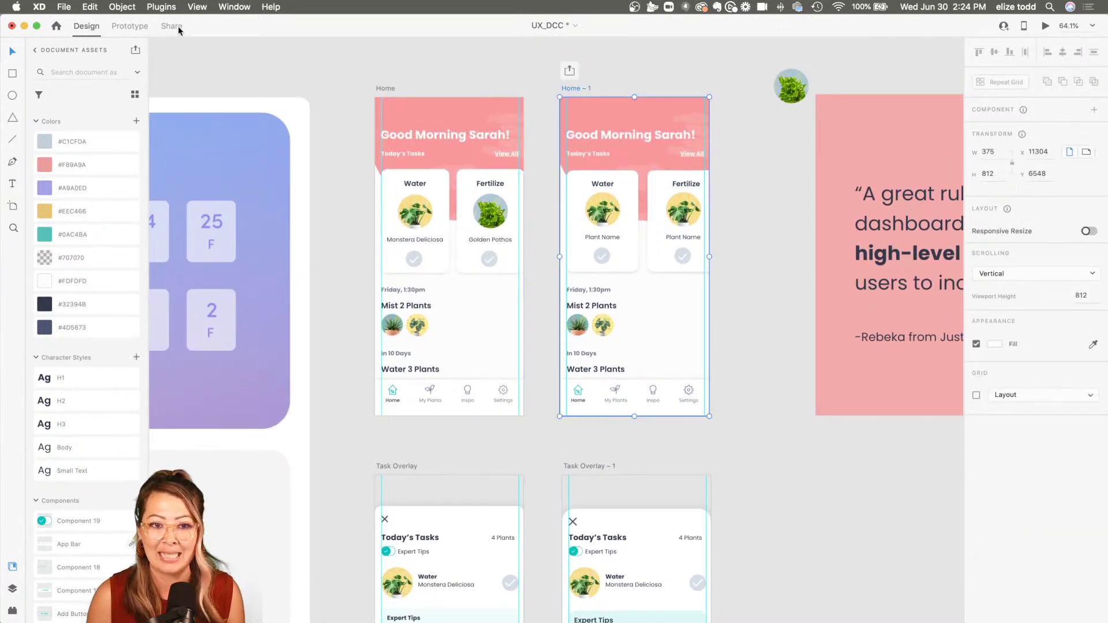
left_click(64, 6)
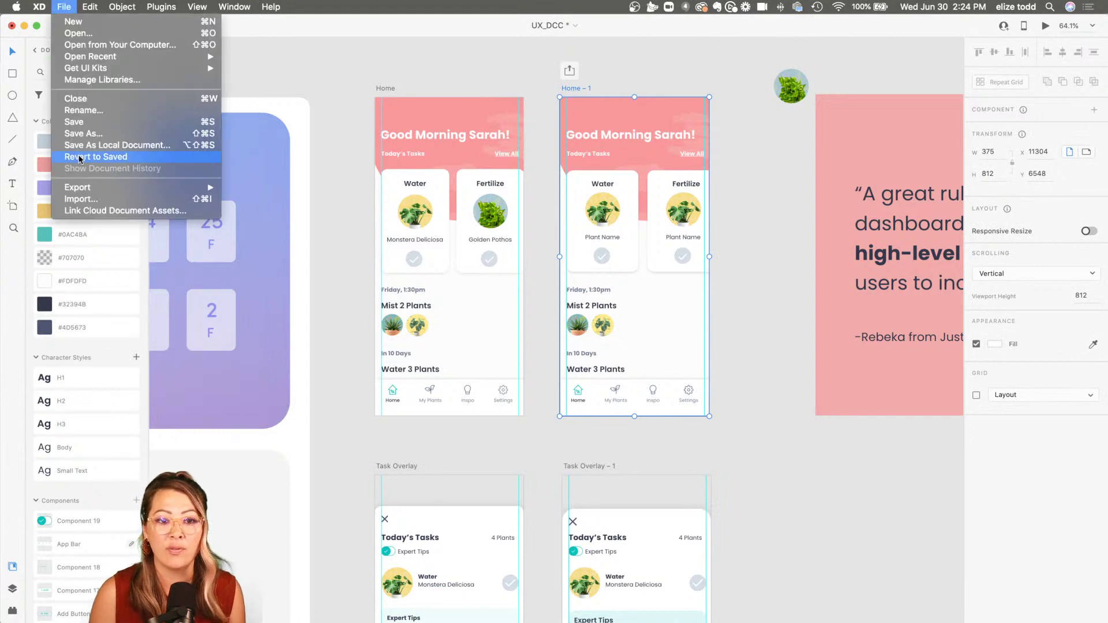
mouse_move(87, 189)
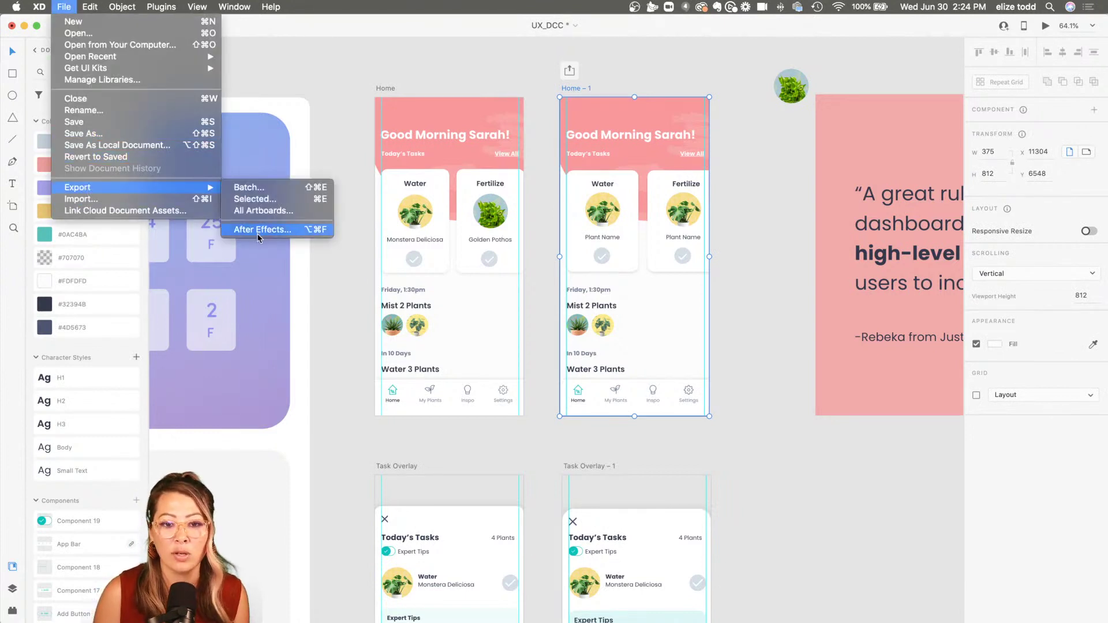
left_click(348, 136)
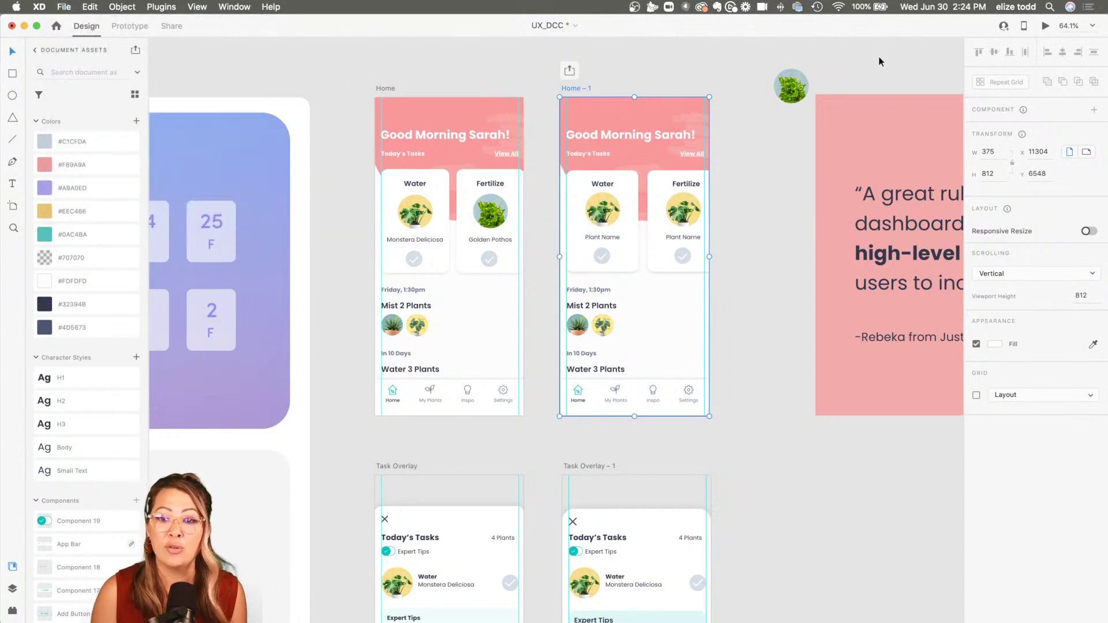
- Record a preview of opening and dismissing the task overlay from View All, cancel saving the recording, and close the preview
left_click(1047, 27)
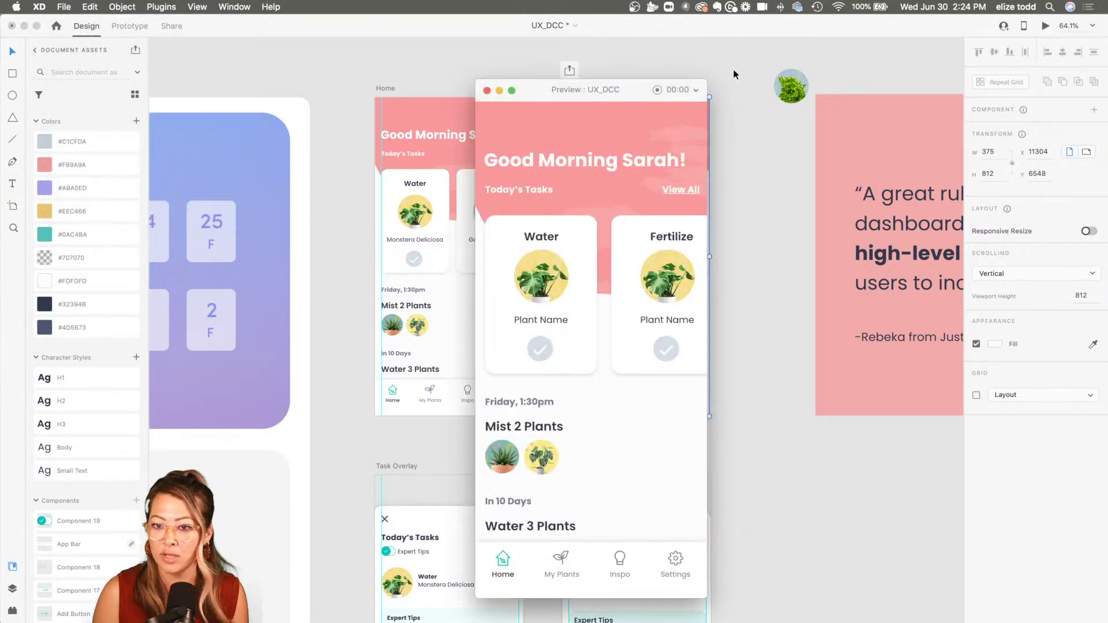
left_click(657, 91)
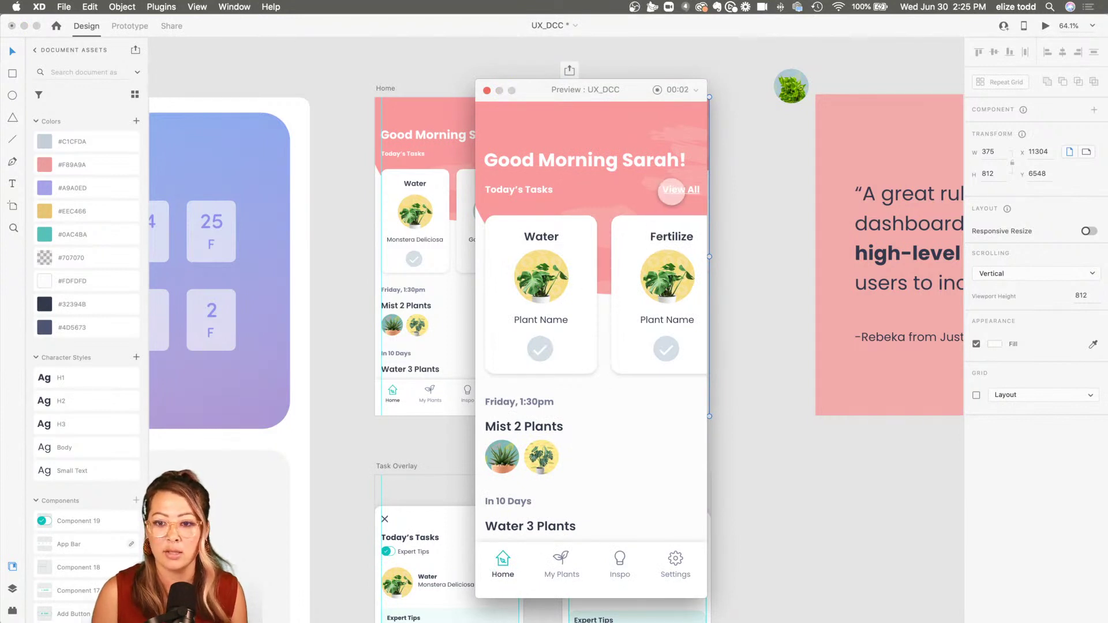
left_click(679, 192)
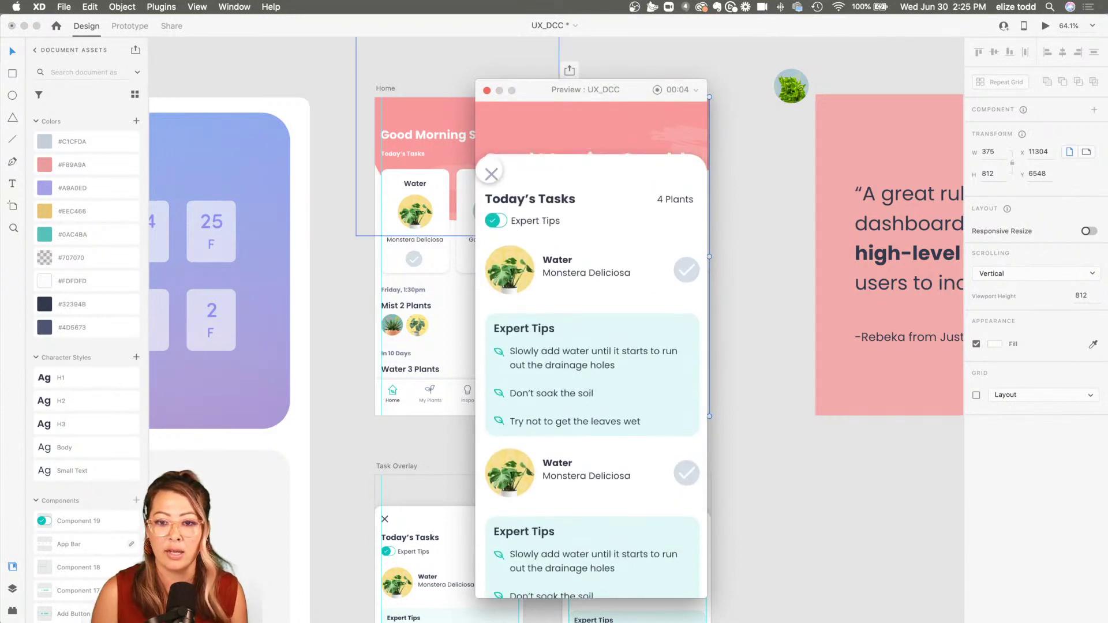
left_click(491, 172)
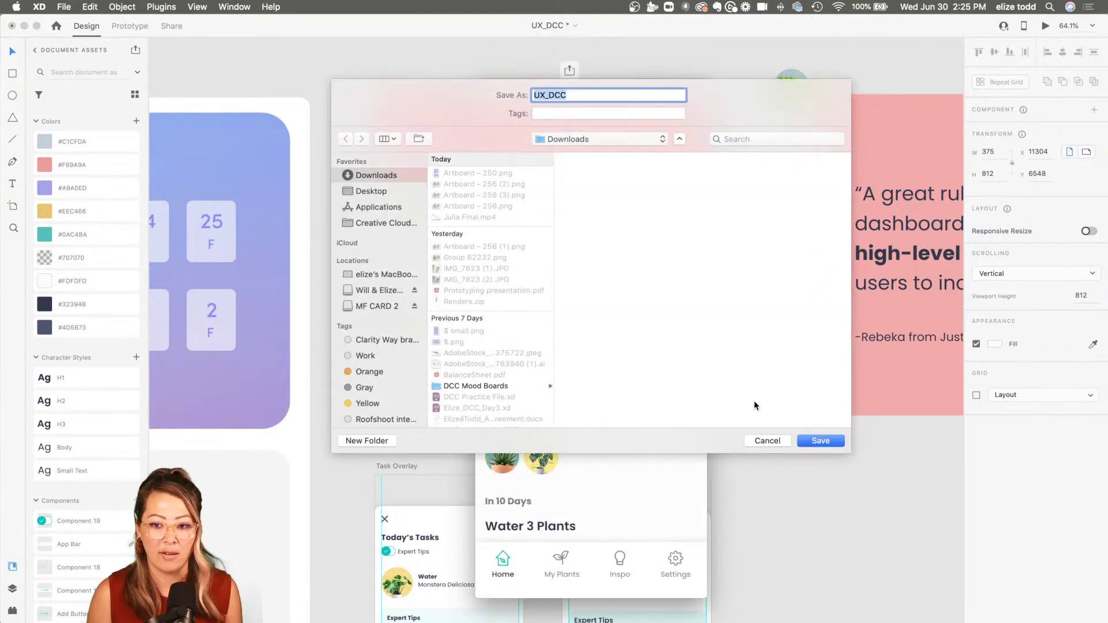
left_click(767, 441)
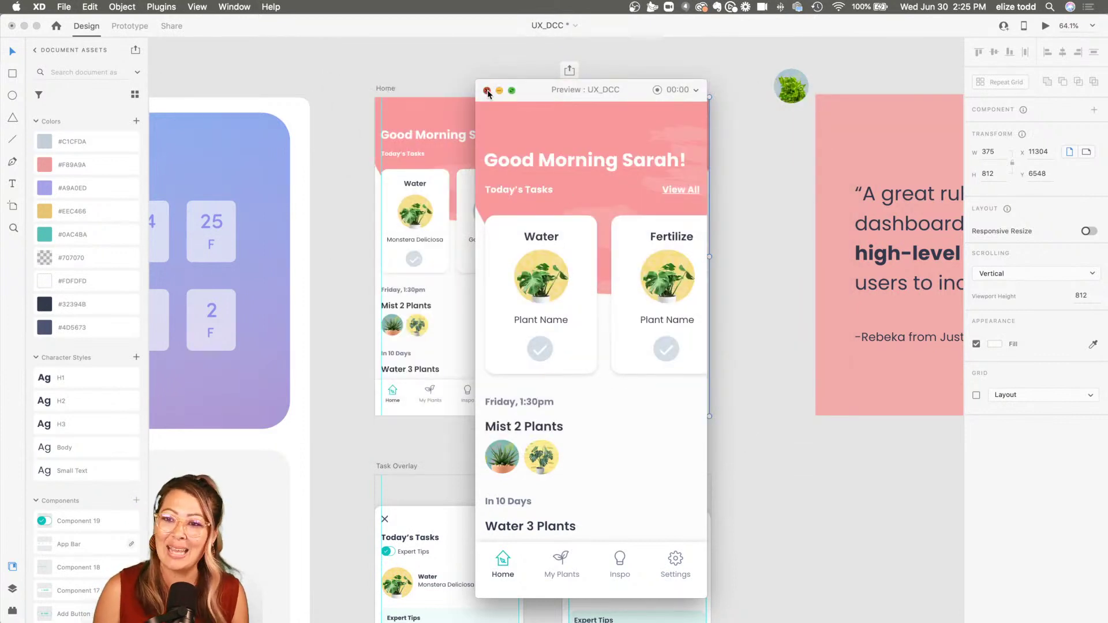
left_click(486, 90)
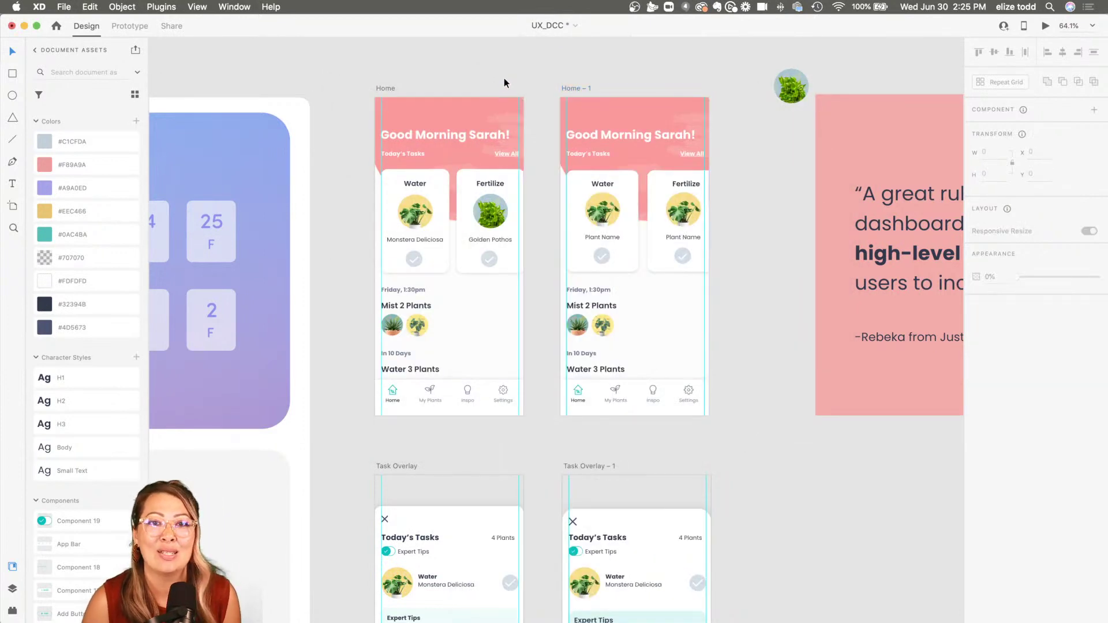